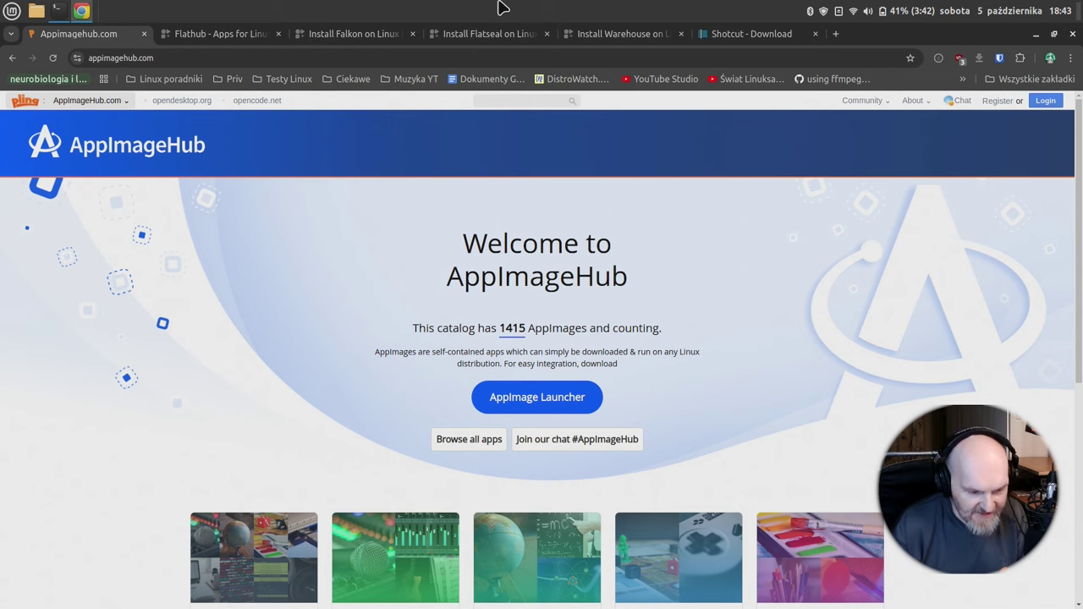
Review the Shotcut download page and the Gear Lever project's README on GitHub.
{"action": "left_click", "coordinate": [749, 34]}
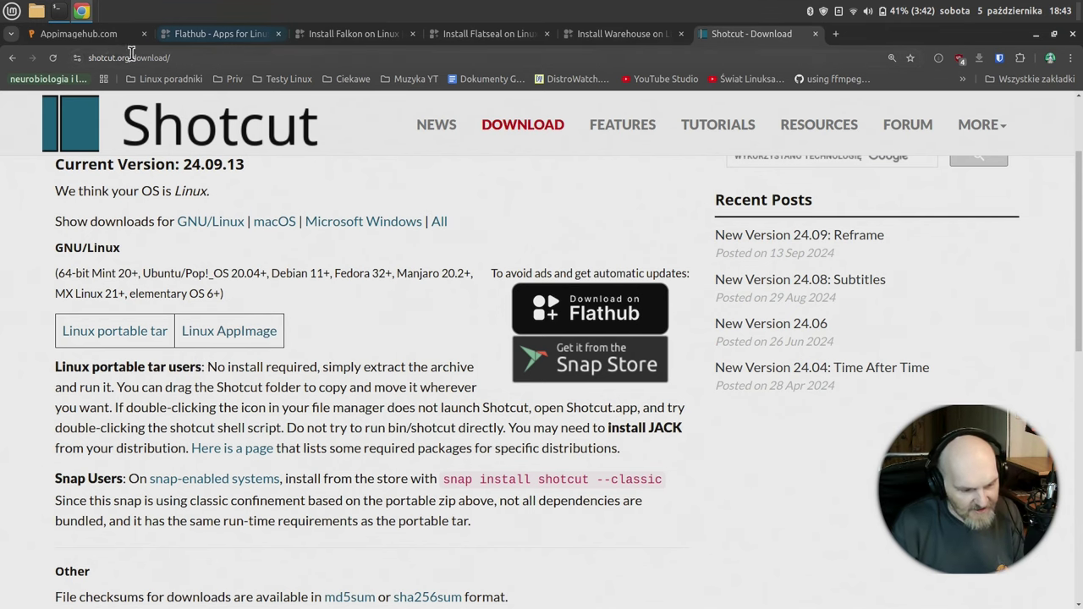
{"action": "left_click", "coordinate": [208, 36]}
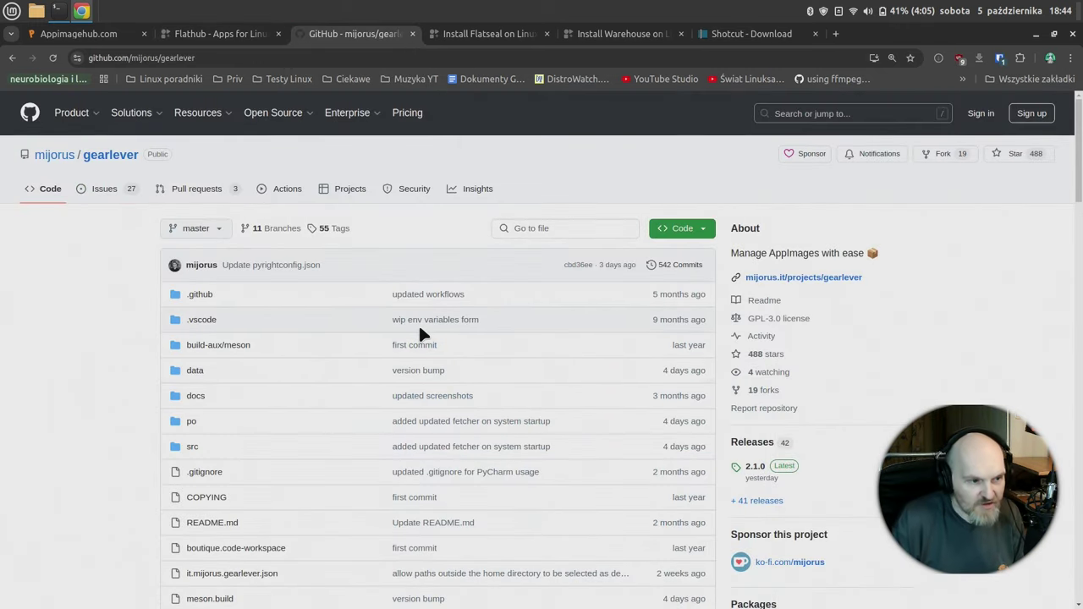
{"action": "scroll", "coordinate": [303, 346], "scroll_direction": "down", "scroll_amount": 5}
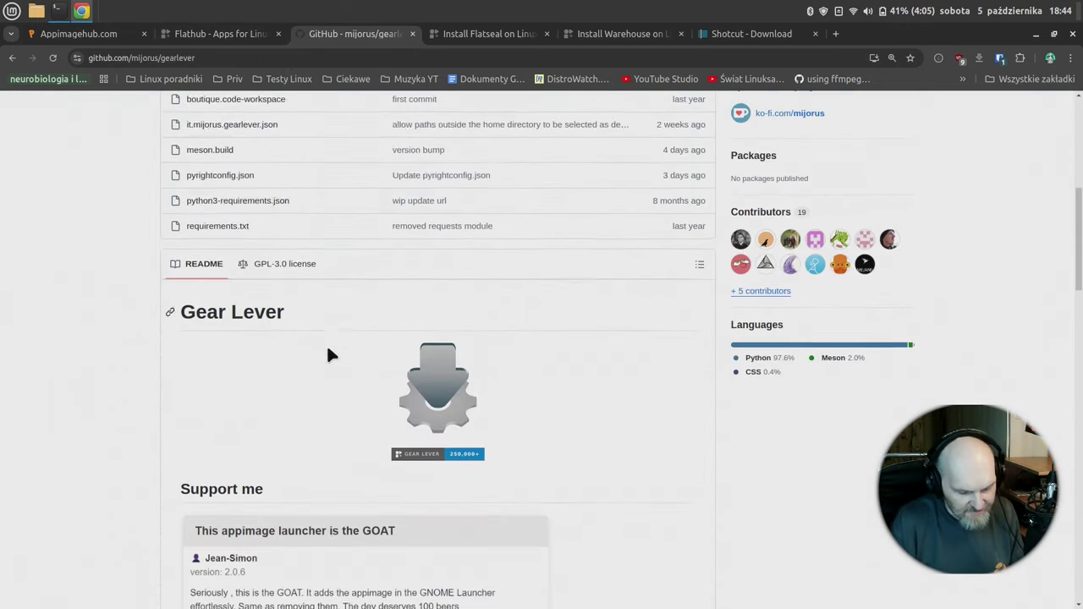
{"action": "scroll", "coordinate": [387, 248], "scroll_direction": "down", "scroll_amount": 3}
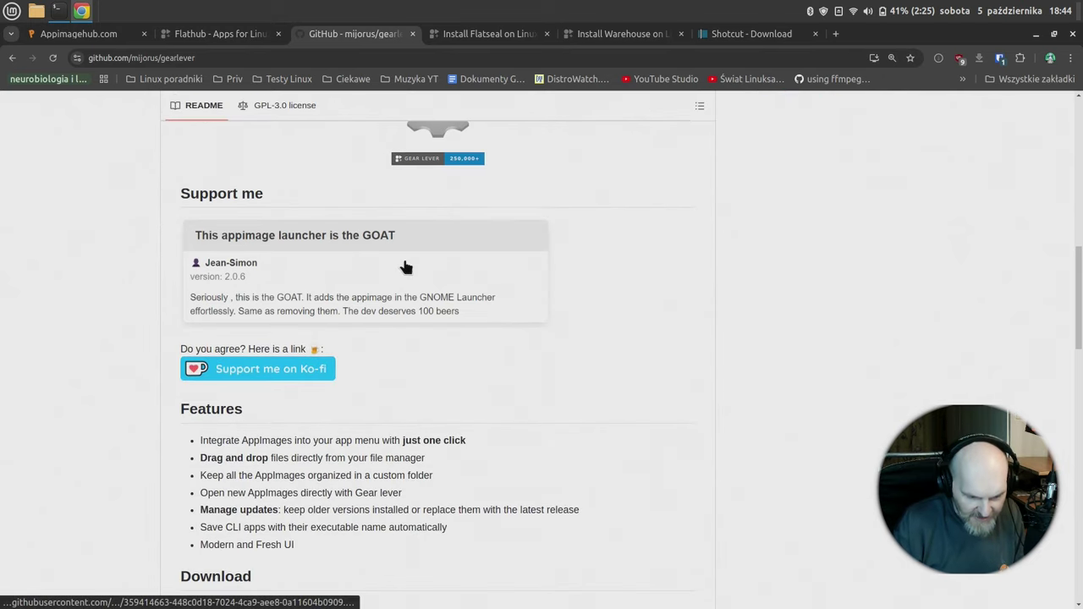
{"action": "scroll", "coordinate": [406, 268], "scroll_direction": "up", "scroll_amount": 1}
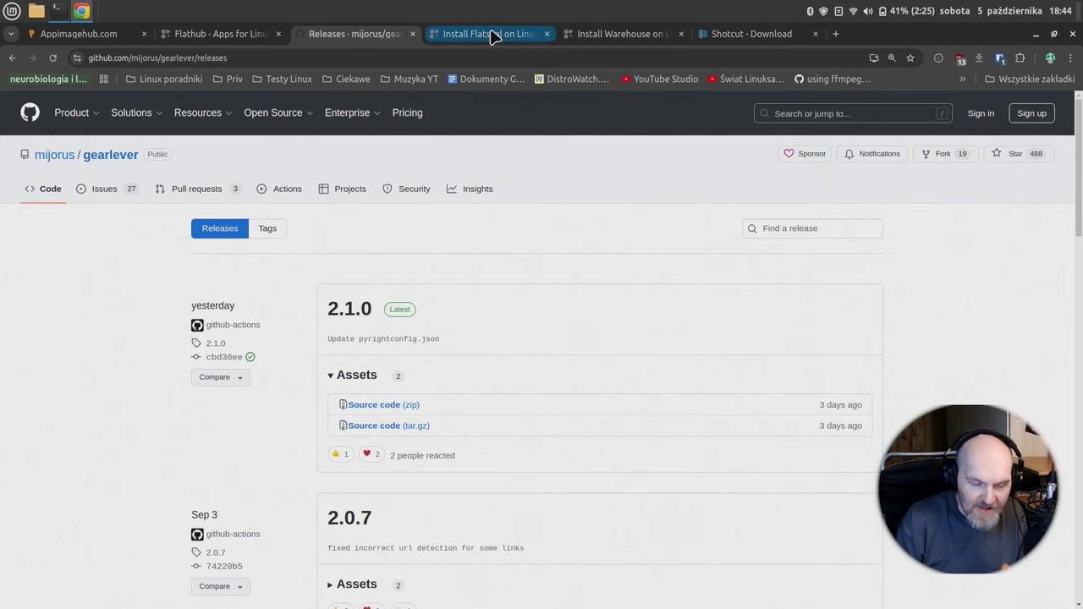
Minimize the browser, close the terminal window, and launch Gear Lever (Przerzutka), placing its window clear of the desktop icons.
{"action": "left_click", "coordinate": [1036, 34]}
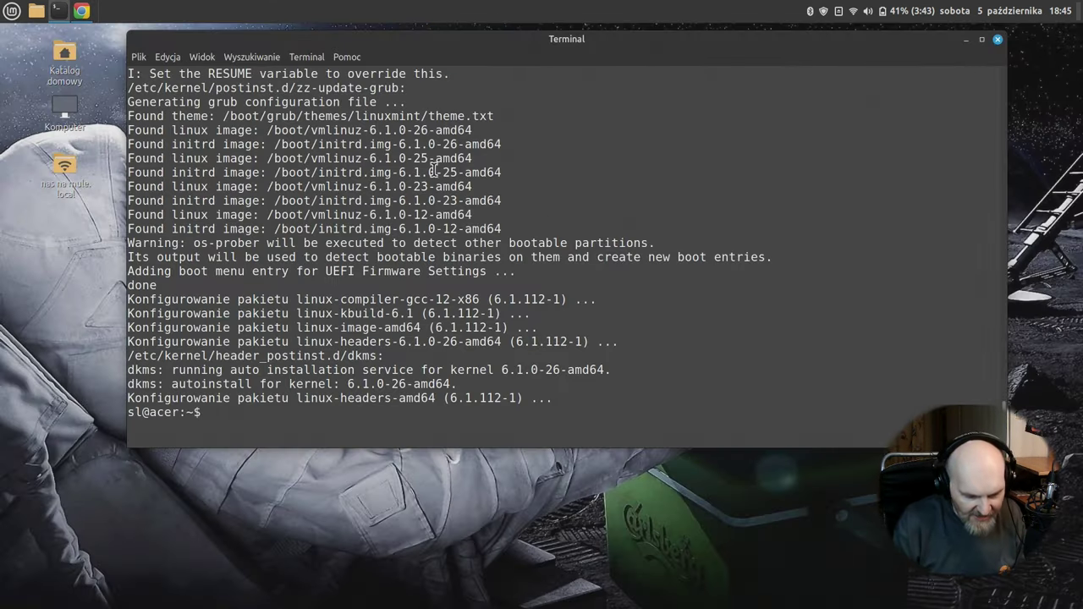
{"action": "left_click", "coordinate": [998, 39]}
{"action": "key", "text": "super"}
{"action": "type", "text": "gearl"}
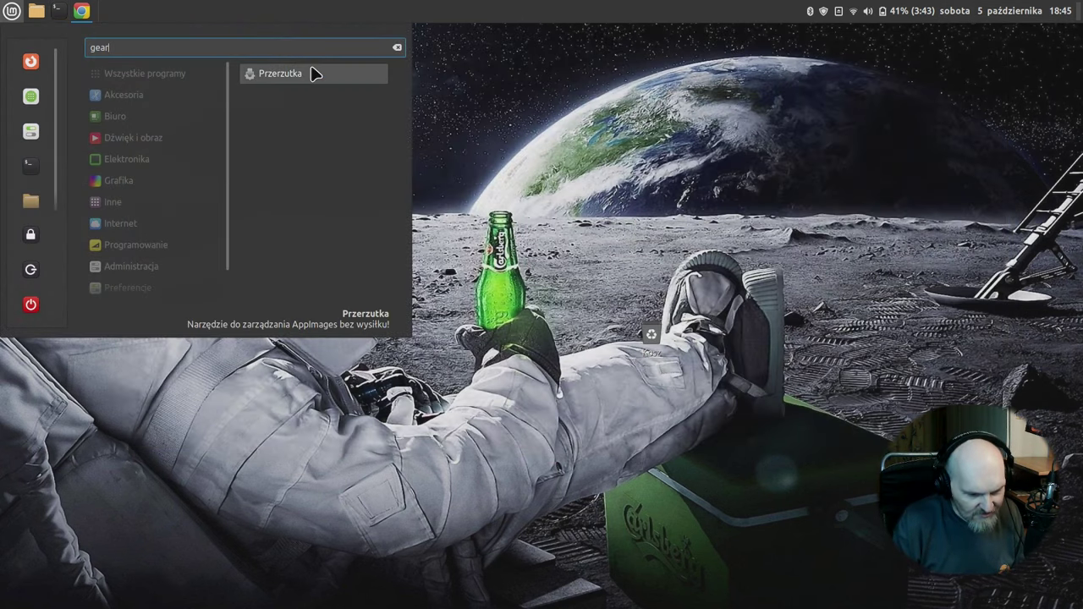
{"action": "left_click", "coordinate": [289, 82]}
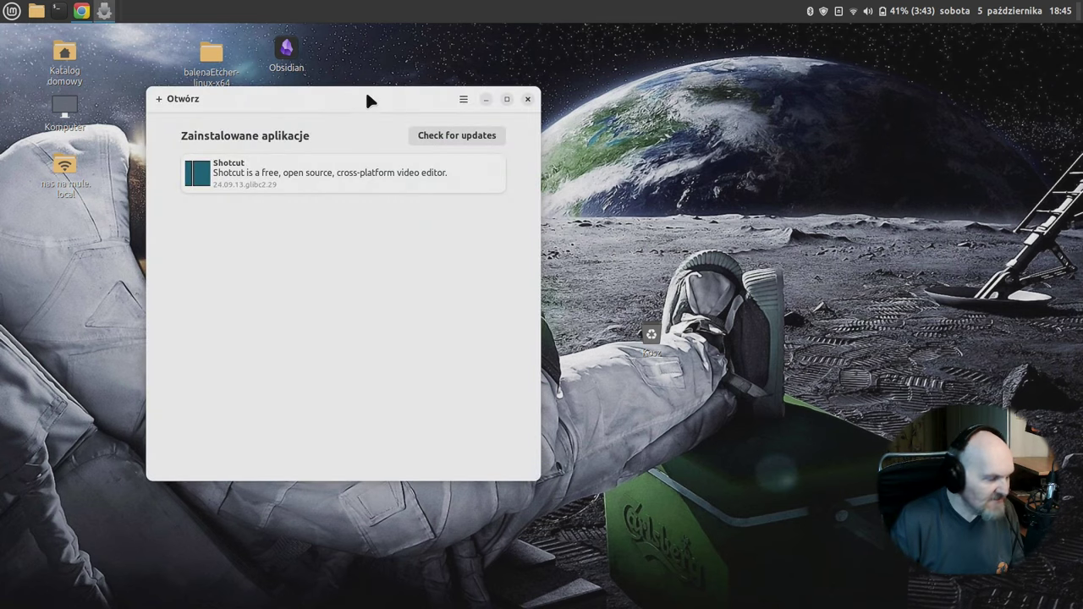
{"action": "left_click_drag", "start_coordinate": [338, 102], "coordinate": [487, 103]}
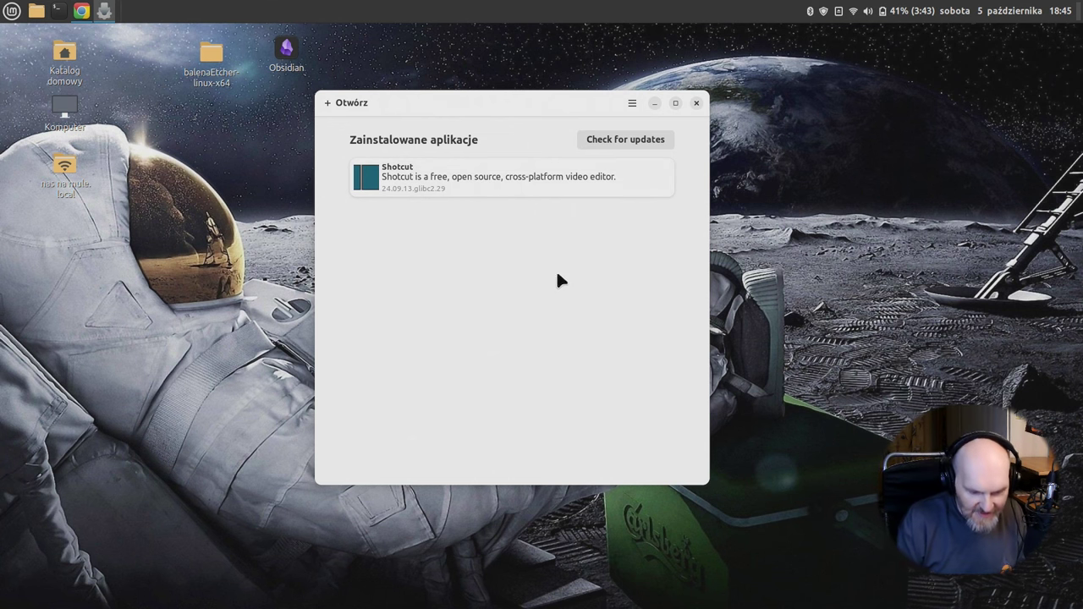
{"action": "left_click_drag", "start_coordinate": [438, 101], "coordinate": [575, 83]}
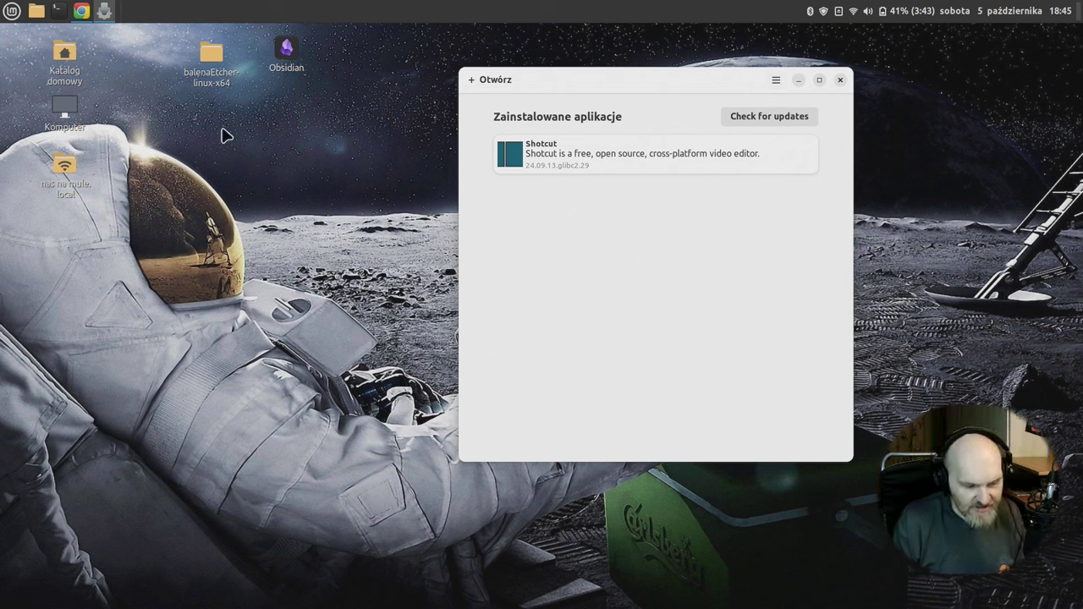
Open the Pobrane folder inside the home directory in the file manager.
{"action": "double_click", "coordinate": [66, 60]}
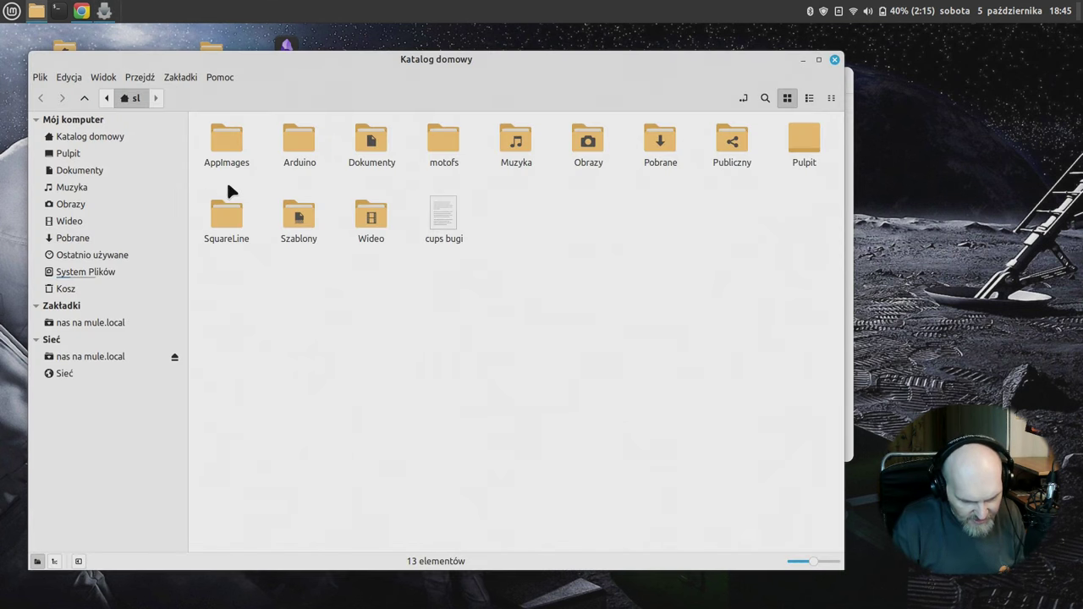
{"action": "double_click", "coordinate": [651, 140]}
{"action": "scroll", "coordinate": [446, 269], "scroll_direction": "up", "scroll_amount": 2}
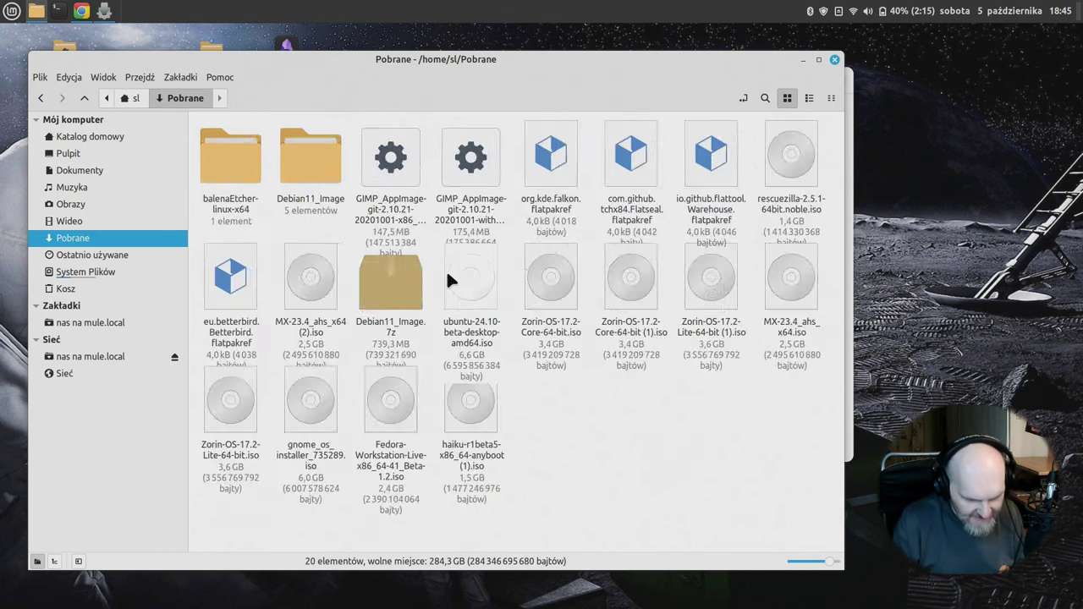
{"action": "scroll", "coordinate": [445, 268], "scroll_direction": "down", "scroll_amount": 2}
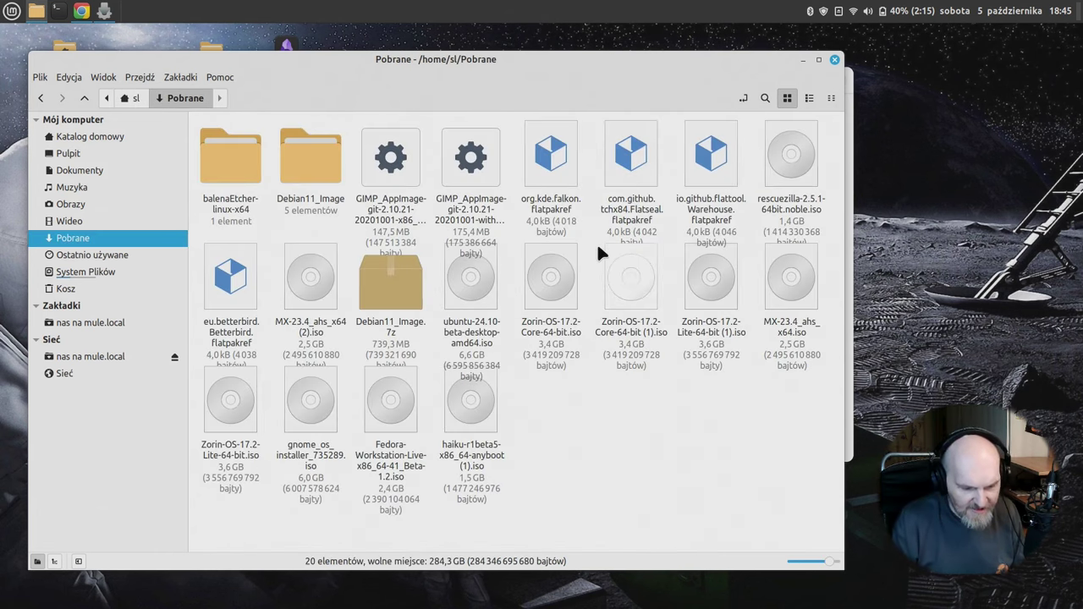
Examine the permissions of GIMP_AppImage-git-2.10.21-20201001-x86_64.AppImage in its properties.
{"action": "left_click", "coordinate": [391, 173]}
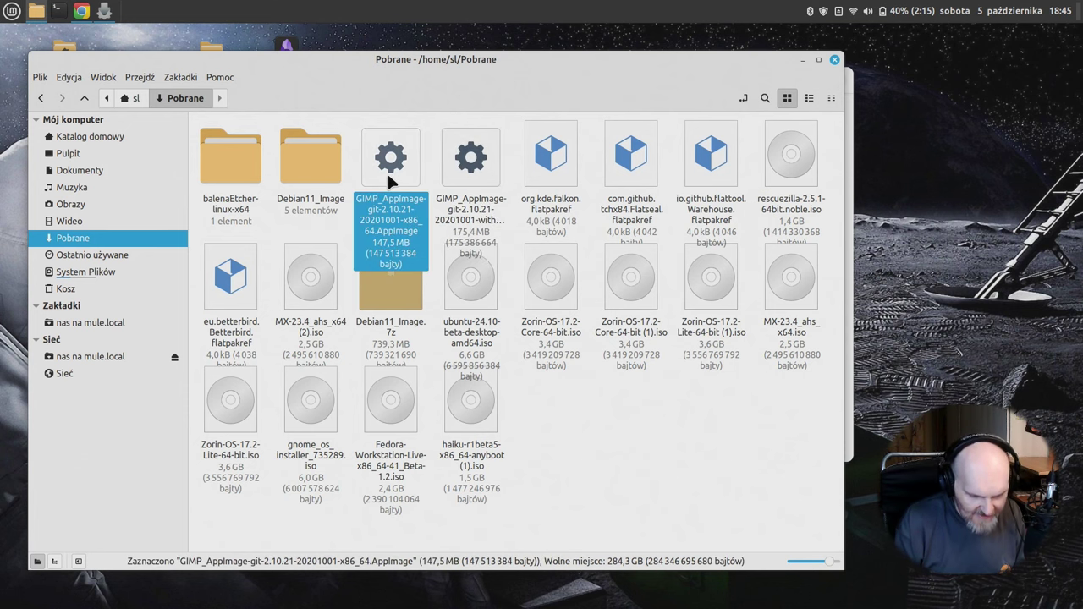
{"action": "right_click", "coordinate": [404, 178]}
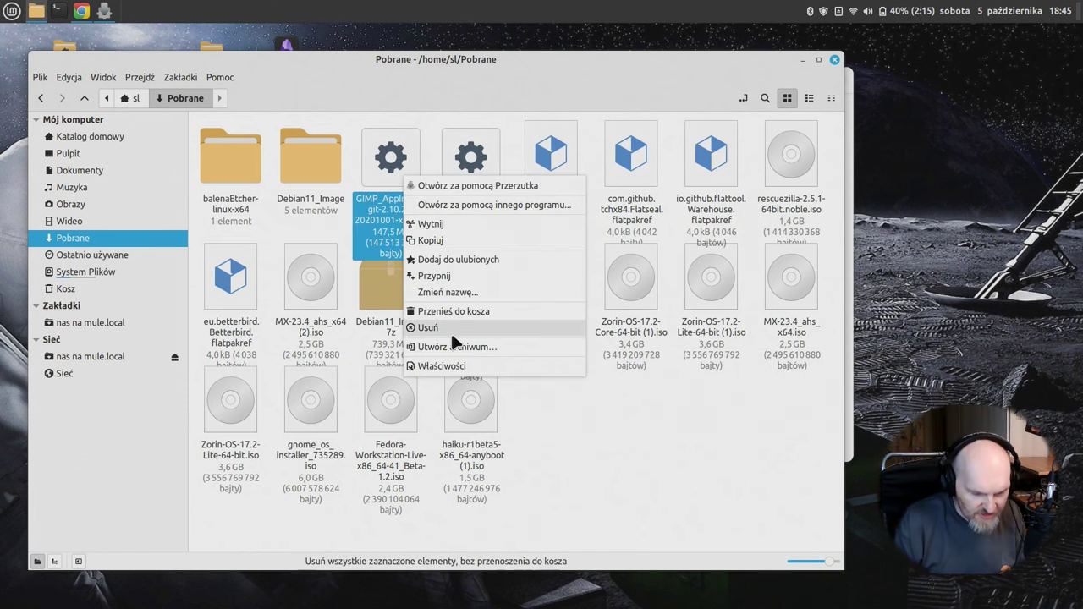
{"action": "left_click", "coordinate": [453, 367]}
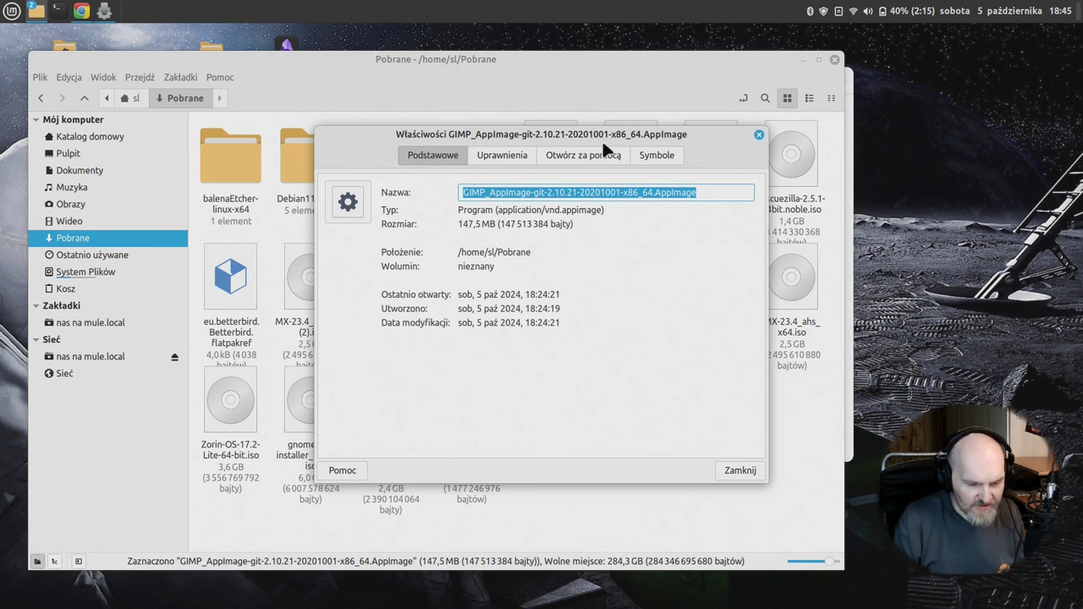
{"action": "left_click", "coordinate": [495, 158]}
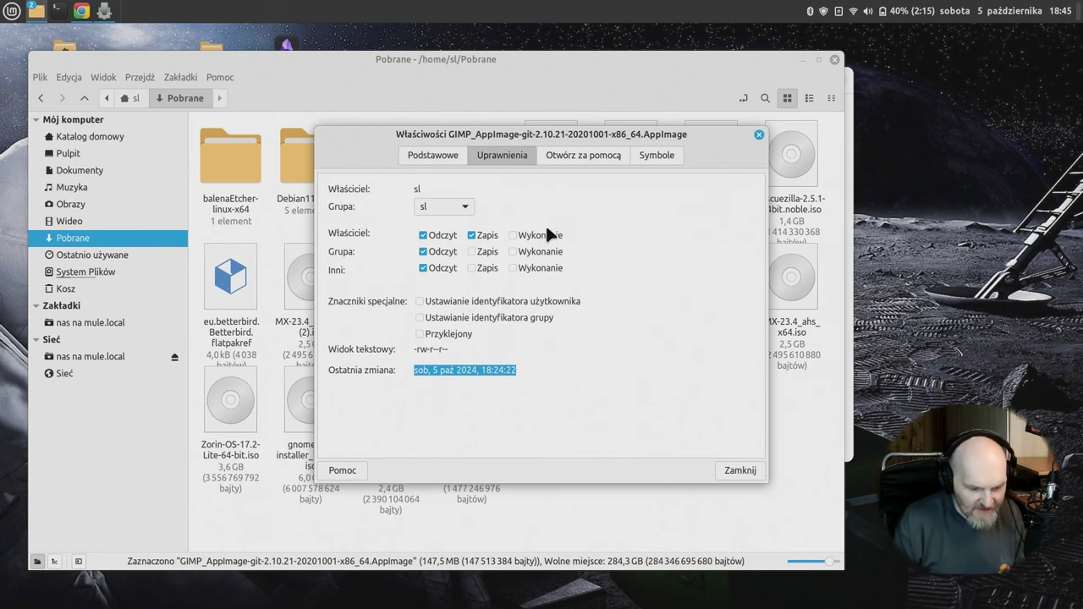
{"action": "left_click", "coordinate": [756, 135]}
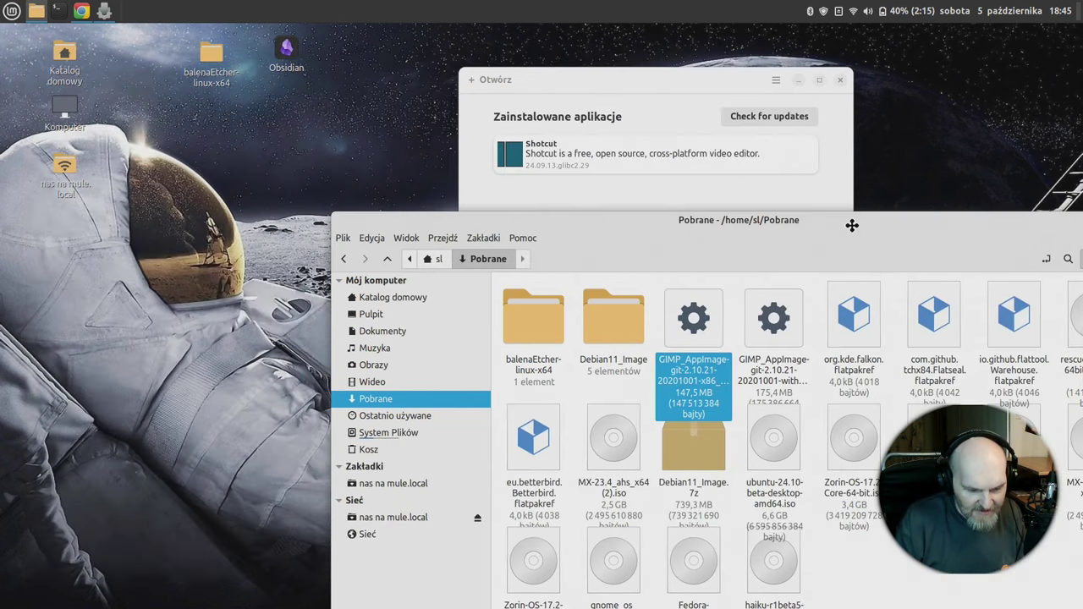
Load GIMP_AppImage-git-2.10.21-20201001-x86_64.AppImage from the Pobrane folder into Gear Lever and unlock it.
{"action": "left_click_drag", "start_coordinate": [661, 108], "coordinate": [317, 113]}
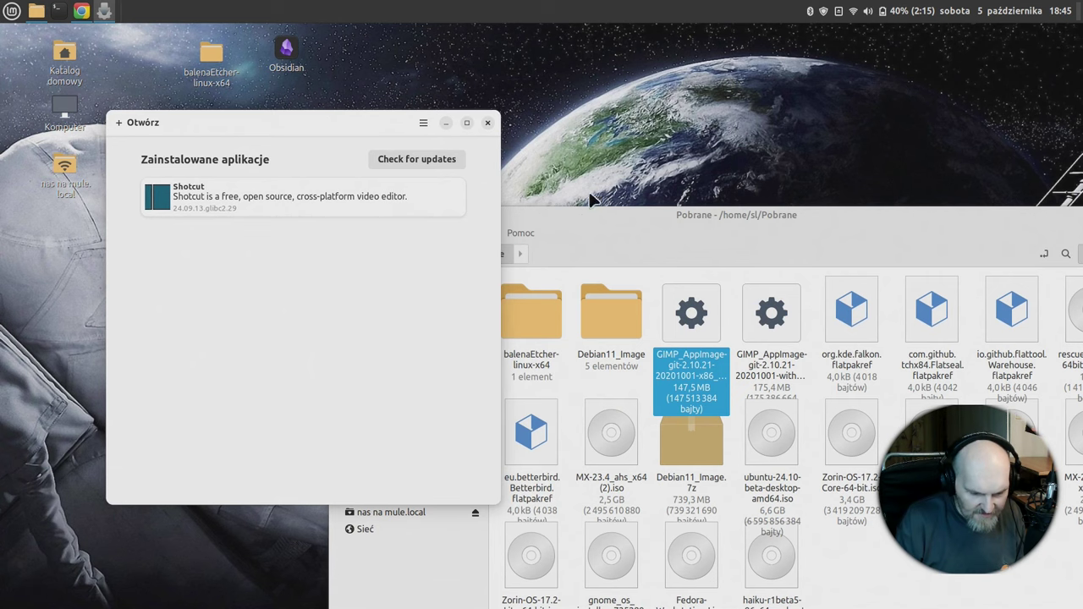
{"action": "left_click_drag", "start_coordinate": [580, 218], "coordinate": [728, 110]}
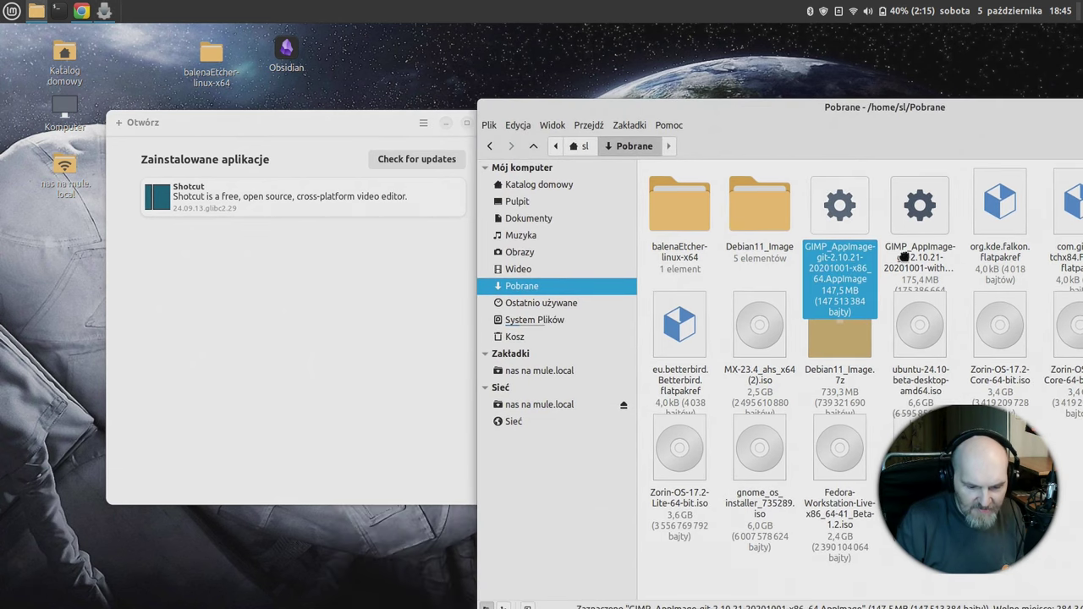
{"action": "left_click_drag", "start_coordinate": [834, 206], "coordinate": [307, 337]}
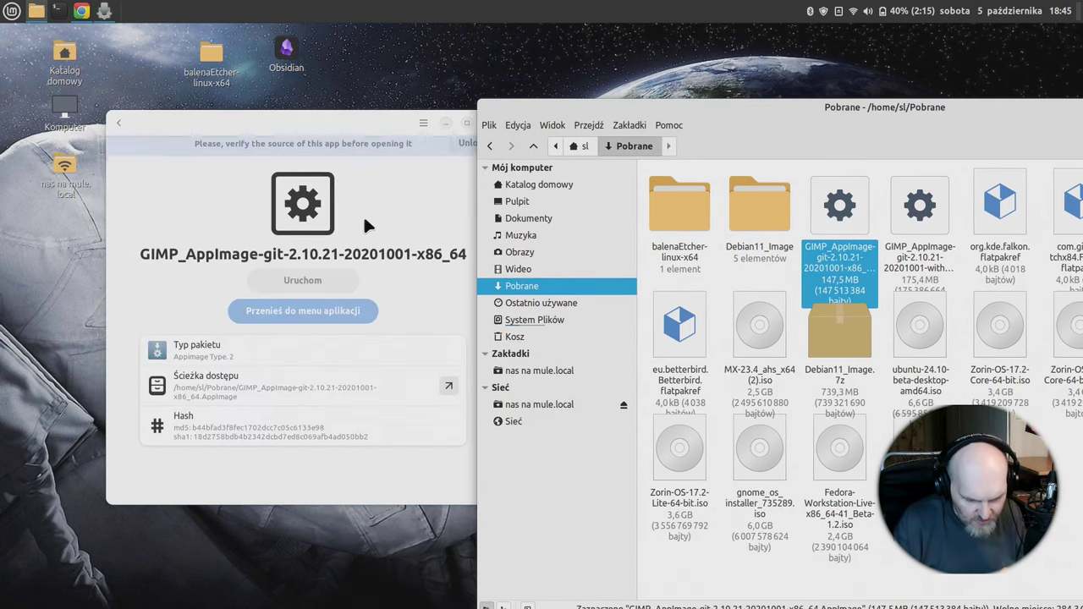
{"action": "left_click", "coordinate": [329, 135]}
{"action": "left_click_drag", "start_coordinate": [332, 123], "coordinate": [495, 105]}
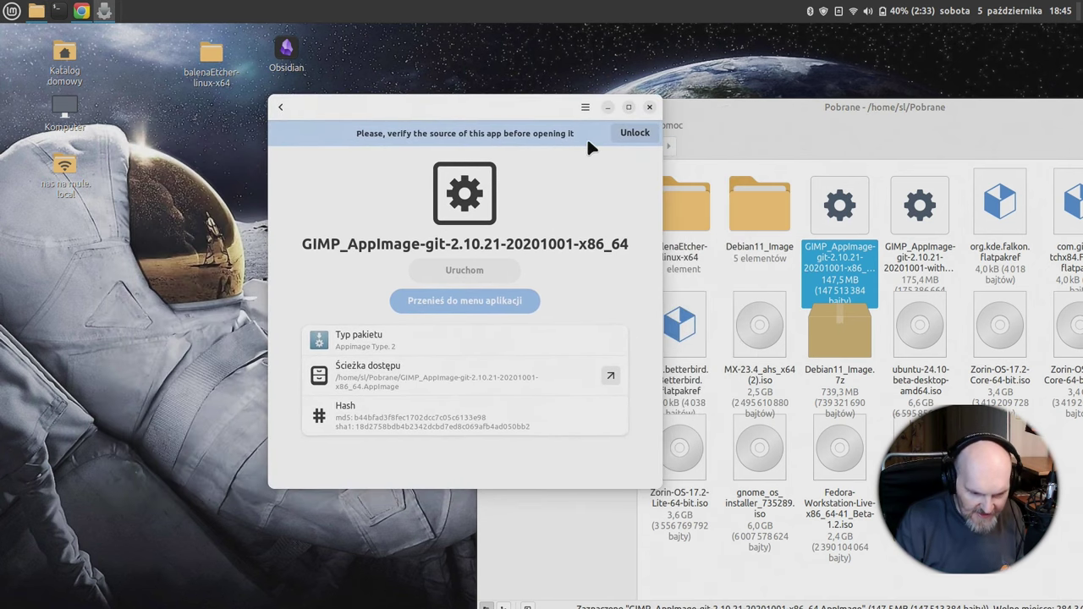
{"action": "left_click", "coordinate": [635, 133]}
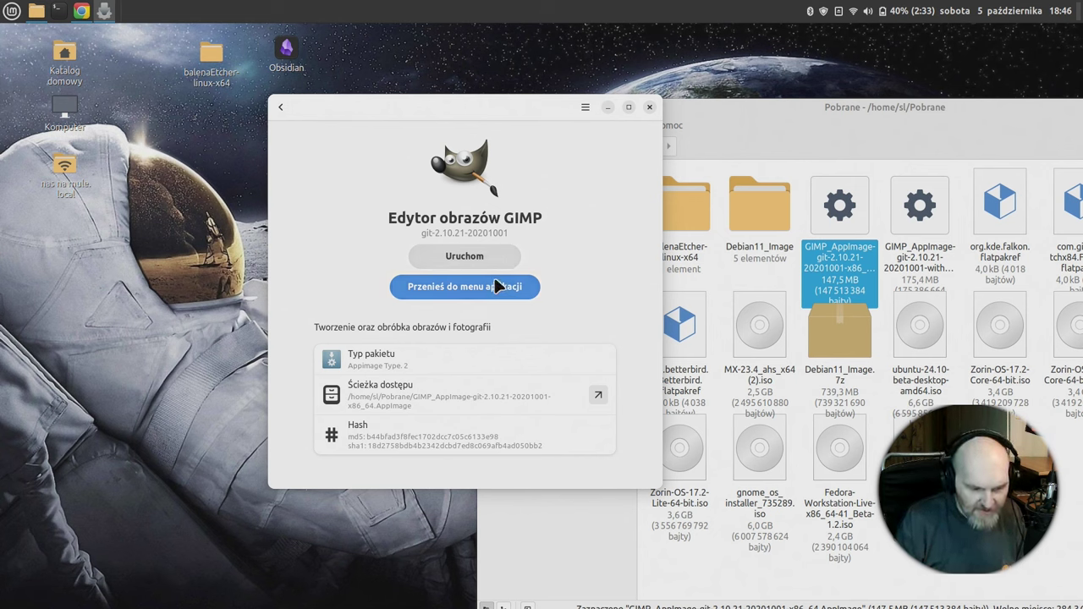
Check the system's application menu for an existing gimp entry.
{"action": "left_click", "coordinate": [2, 3]}
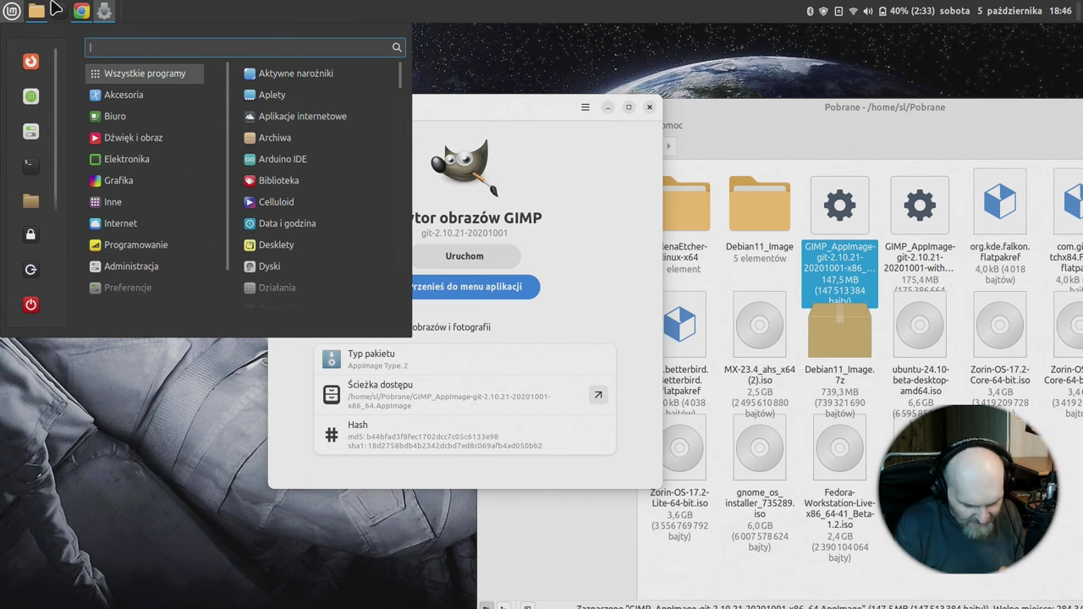
{"action": "type", "text": "gimp"}
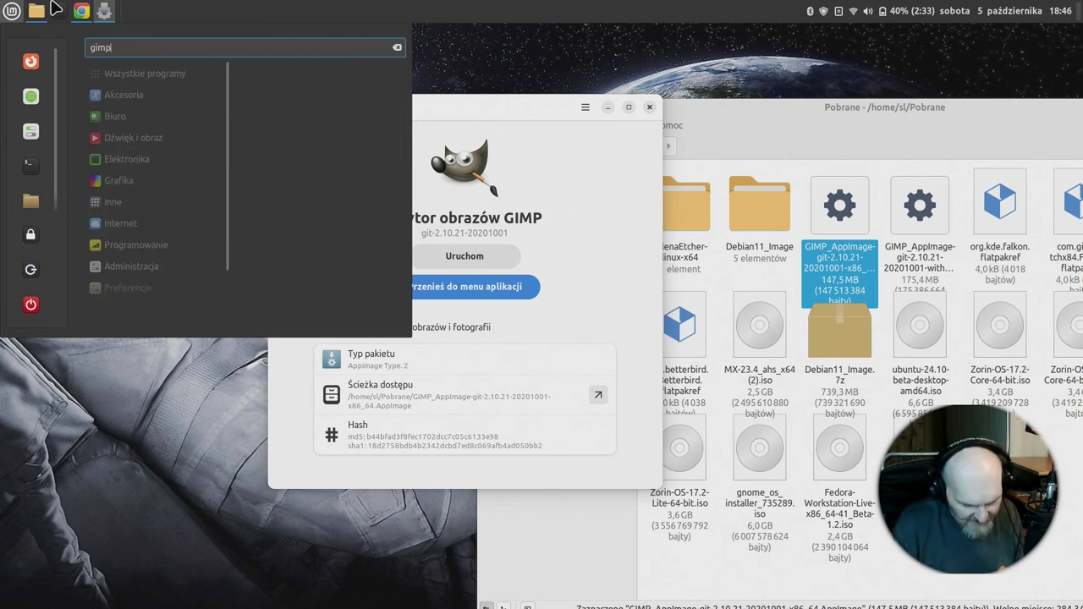
{"action": "key", "text": "Escape"}
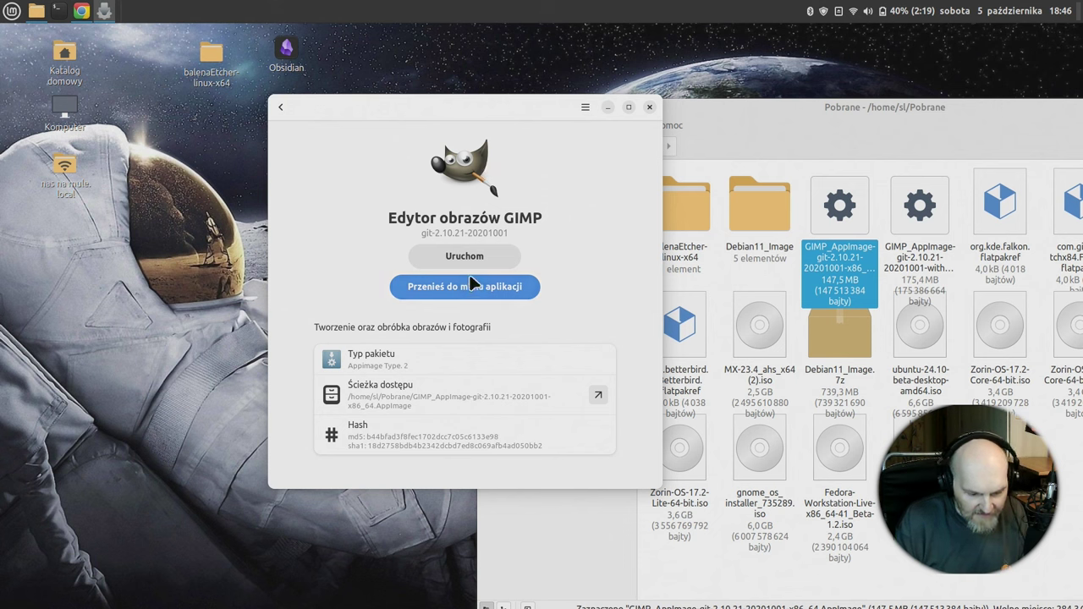
Move the GIMP AppImage to the application menu and search the system menu for gimp.
{"action": "left_click", "coordinate": [488, 287]}
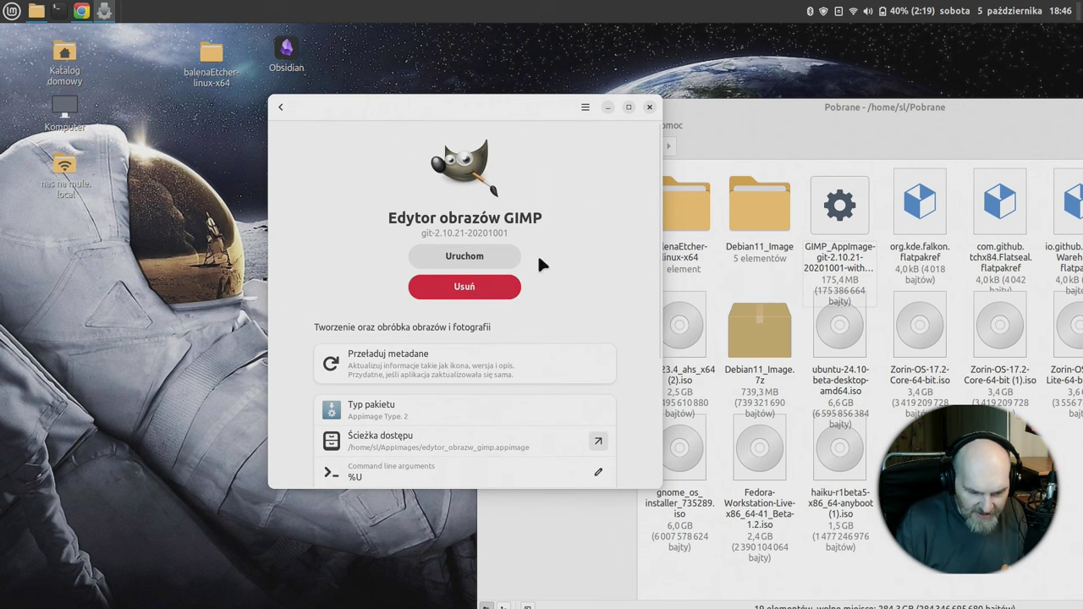
{"action": "left_click", "coordinate": [11, 10]}
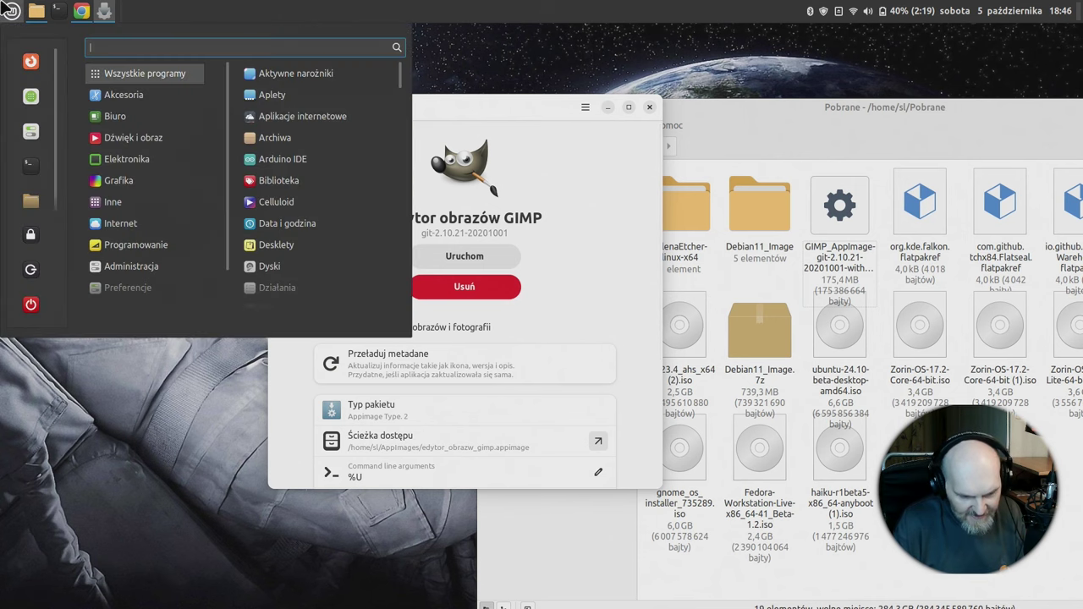
{"action": "type", "text": "gimp"}
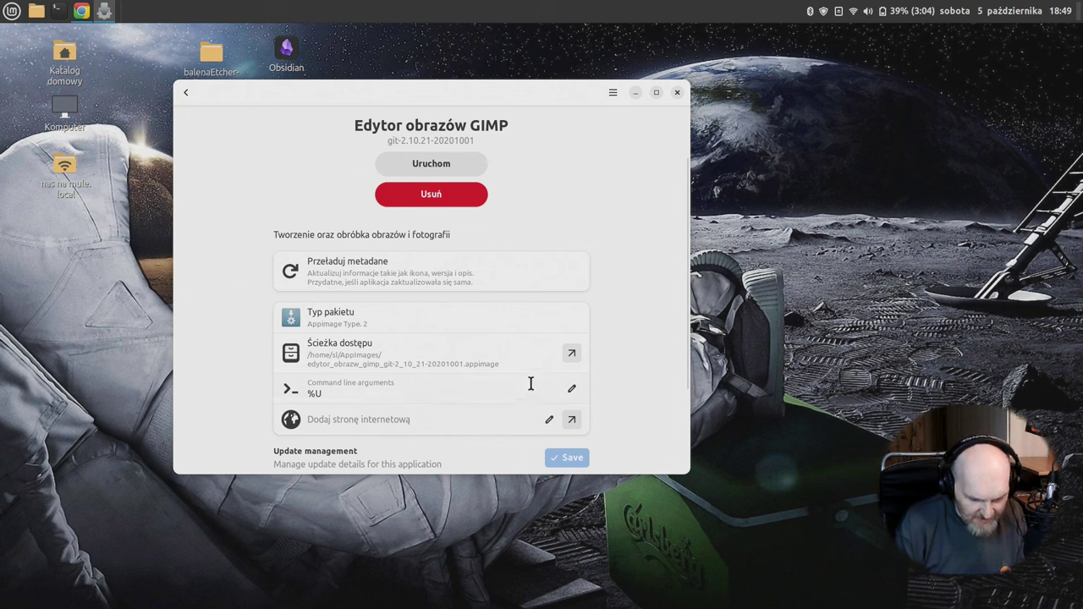
Choose Github as GIMP's update source type and return to the list of installed applications.
{"action": "scroll", "coordinate": [473, 363], "scroll_direction": "down", "scroll_amount": 1}
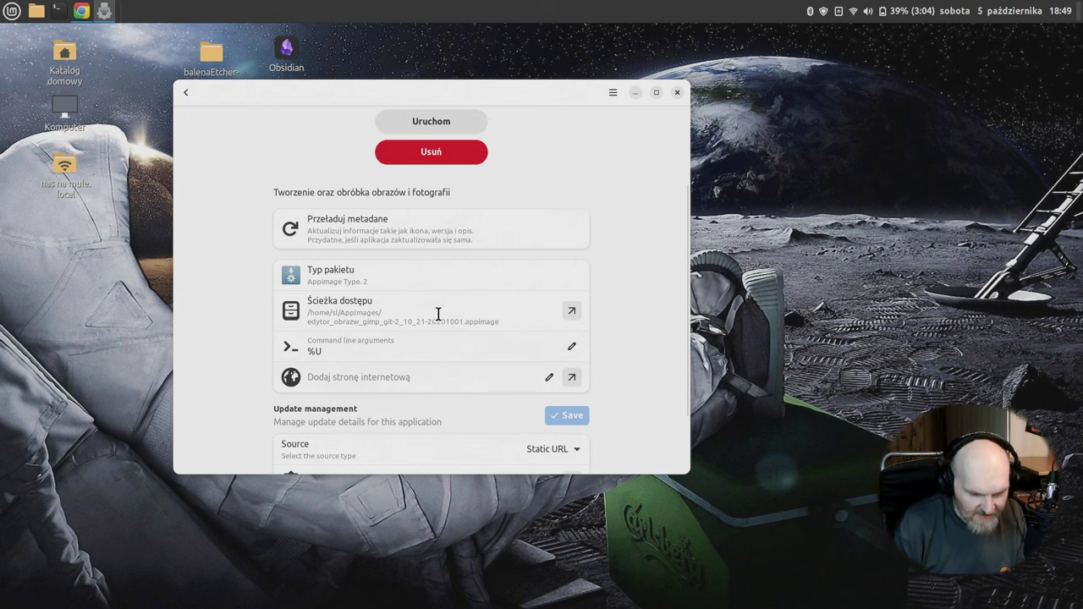
{"action": "scroll", "coordinate": [435, 317], "scroll_direction": "down", "scroll_amount": 2}
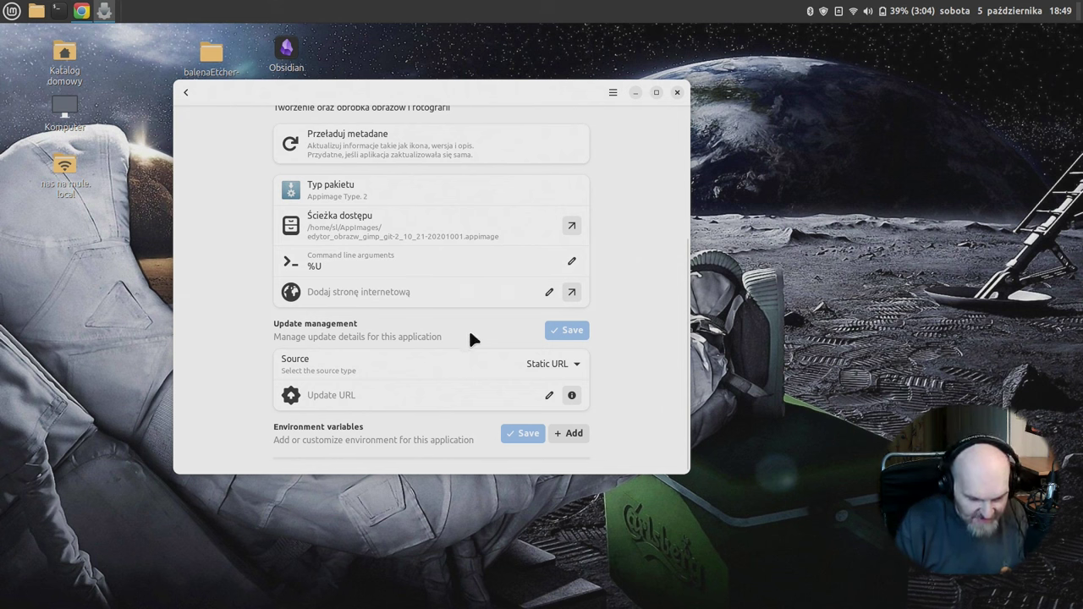
{"action": "left_click", "coordinate": [537, 363]}
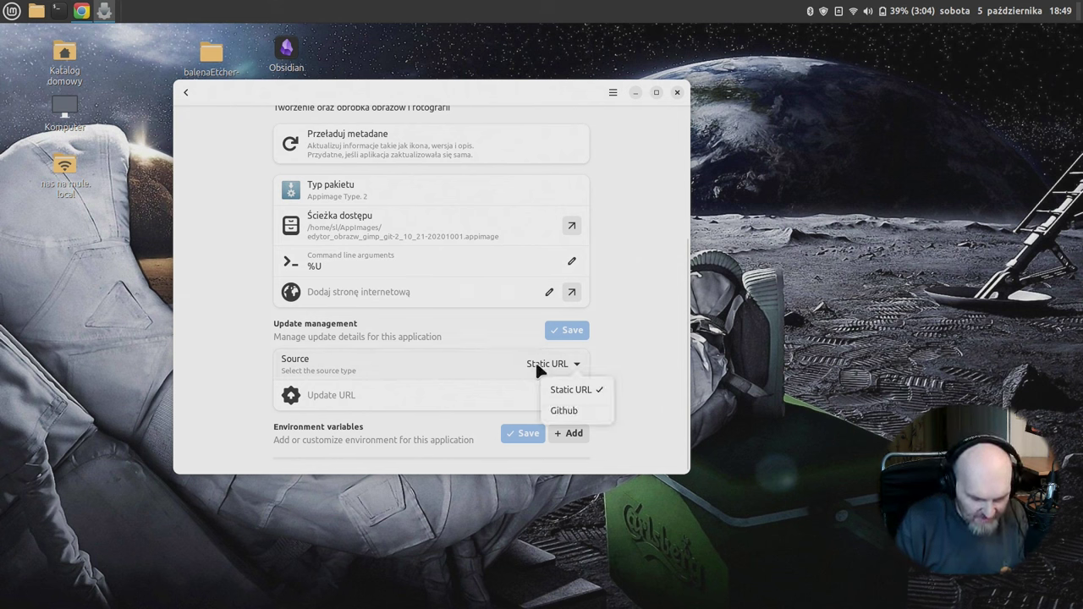
{"action": "left_click", "coordinate": [562, 411]}
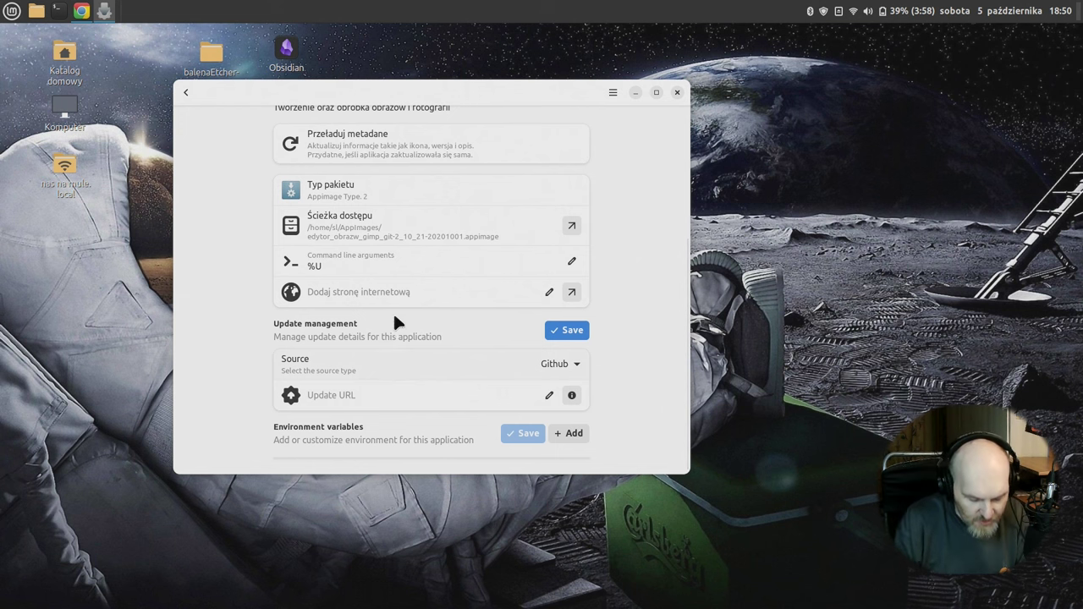
{"action": "scroll", "coordinate": [465, 203], "scroll_direction": "up", "scroll_amount": 5}
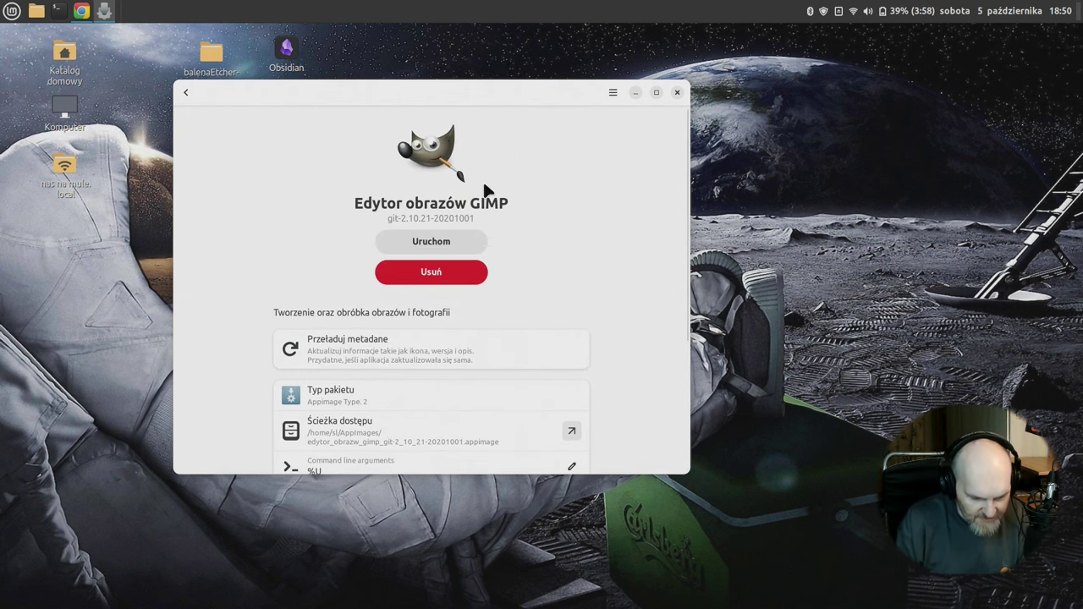
{"action": "left_click", "coordinate": [189, 94]}
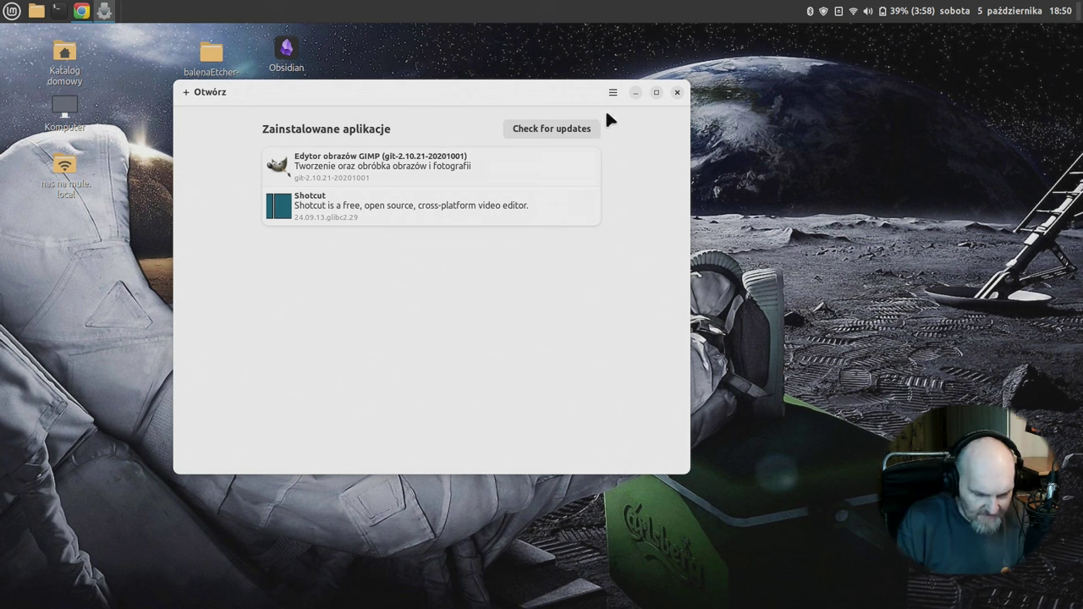
Check the installed AppImages for updates, and review the preferences for default location, updates management, file management and naming conventions.
{"action": "left_click", "coordinate": [585, 133]}
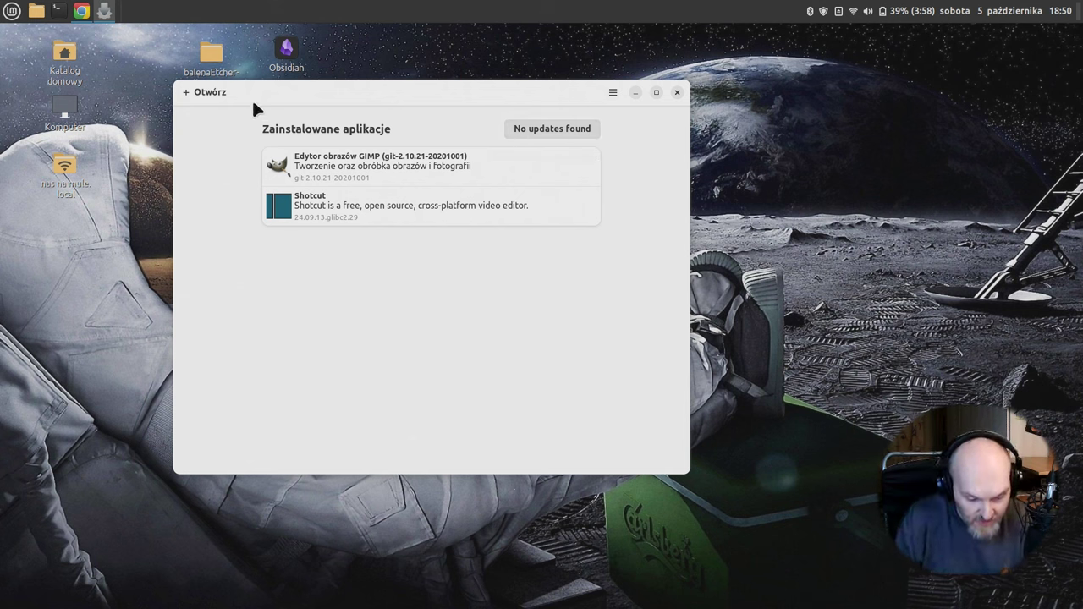
{"action": "left_click", "coordinate": [611, 92]}
{"action": "left_click", "coordinate": [596, 123]}
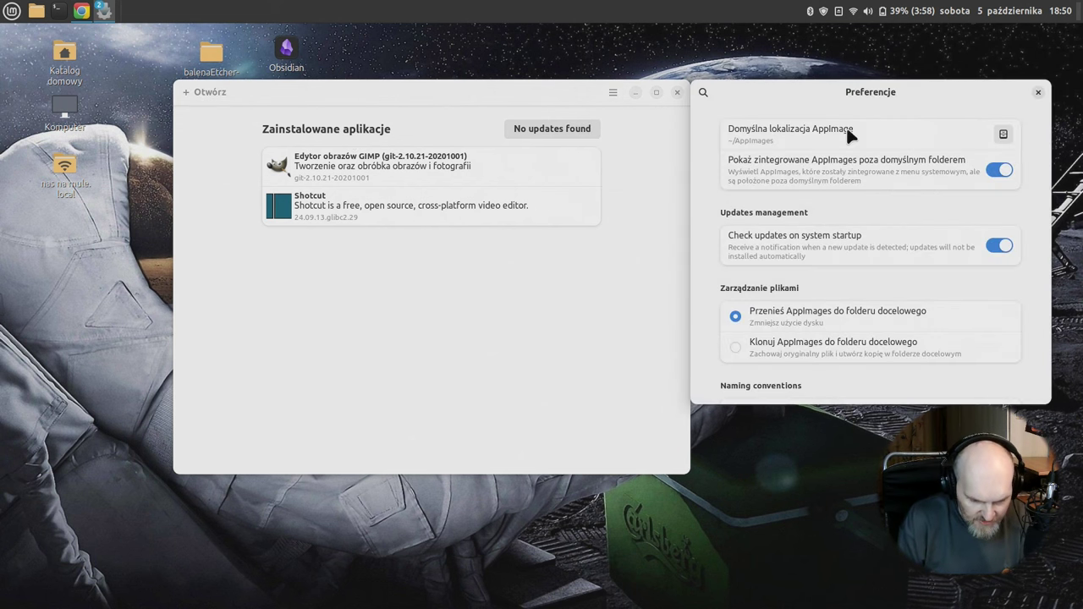
{"action": "left_click_drag", "start_coordinate": [870, 91], "coordinate": [531, 199]}
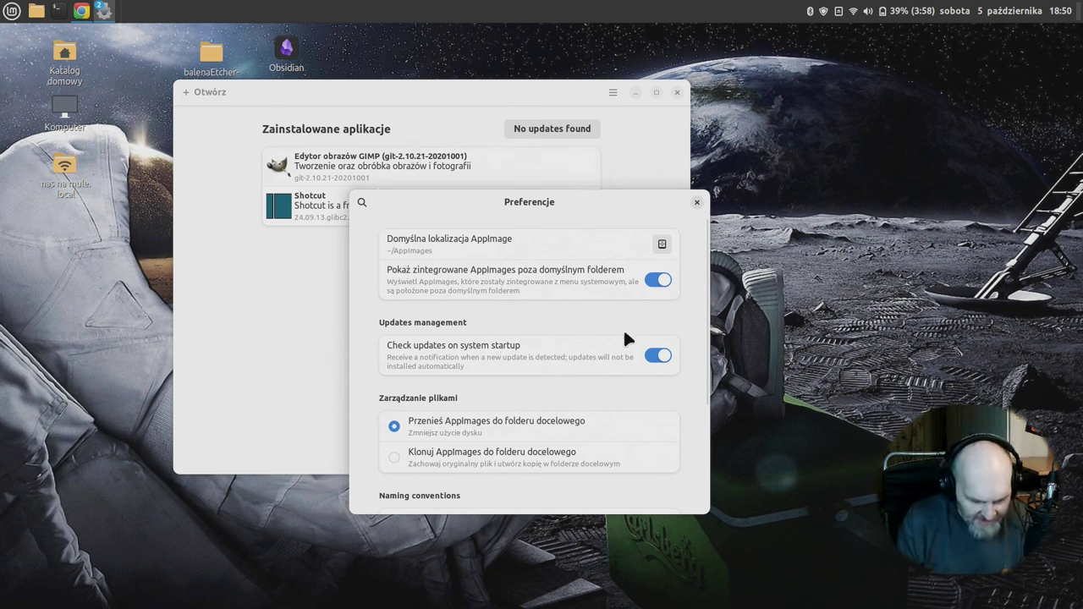
{"action": "scroll", "coordinate": [618, 347], "scroll_direction": "down", "scroll_amount": 2}
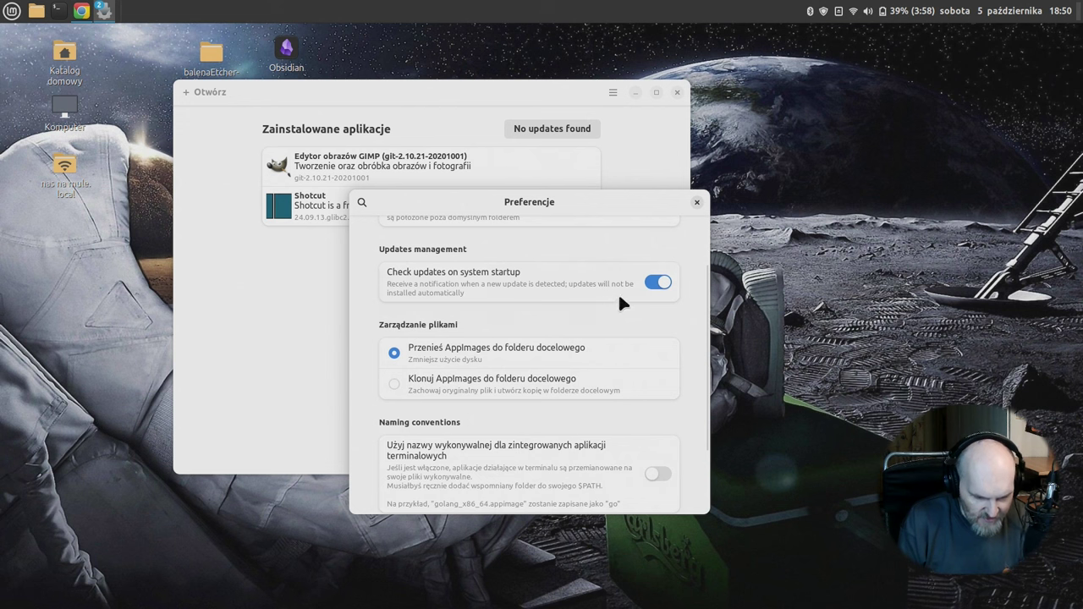
{"action": "scroll", "coordinate": [618, 286], "scroll_direction": "down", "scroll_amount": 3}
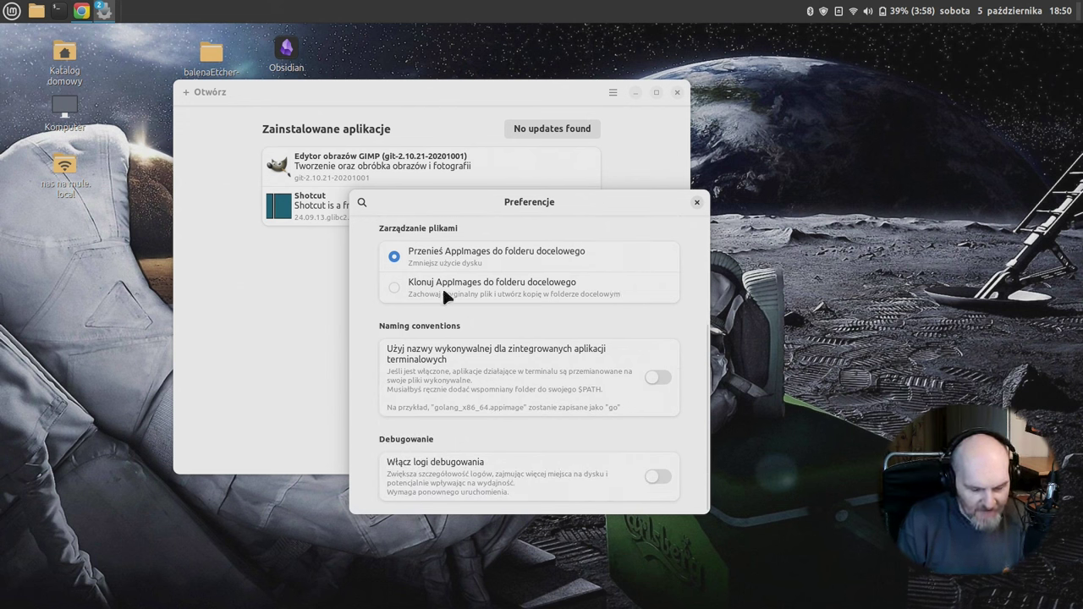
{"action": "scroll", "coordinate": [537, 338], "scroll_direction": "up", "scroll_amount": 1}
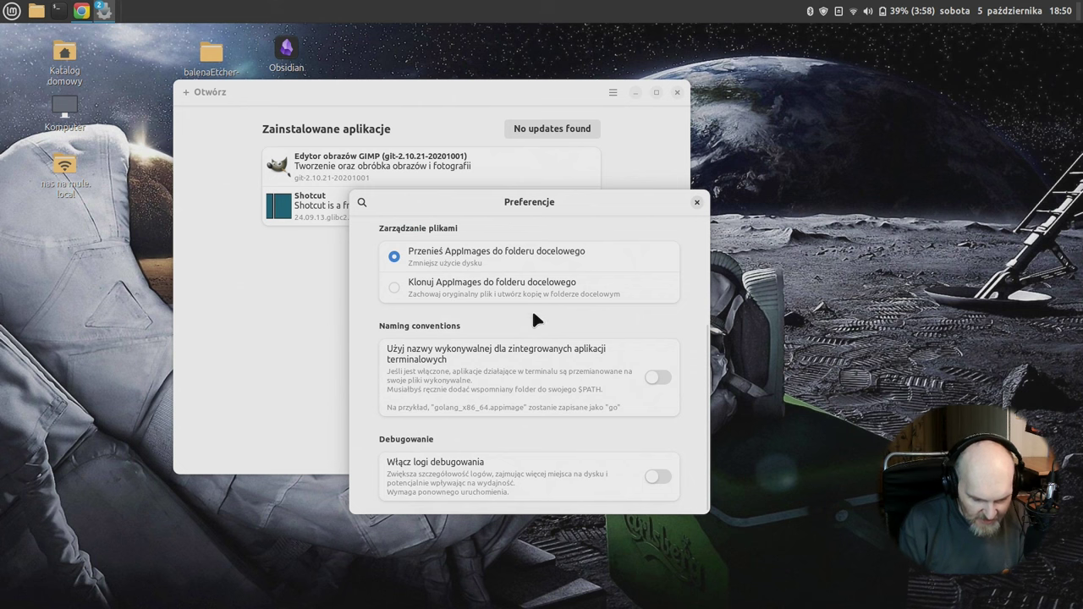
{"action": "left_click", "coordinate": [697, 203]}
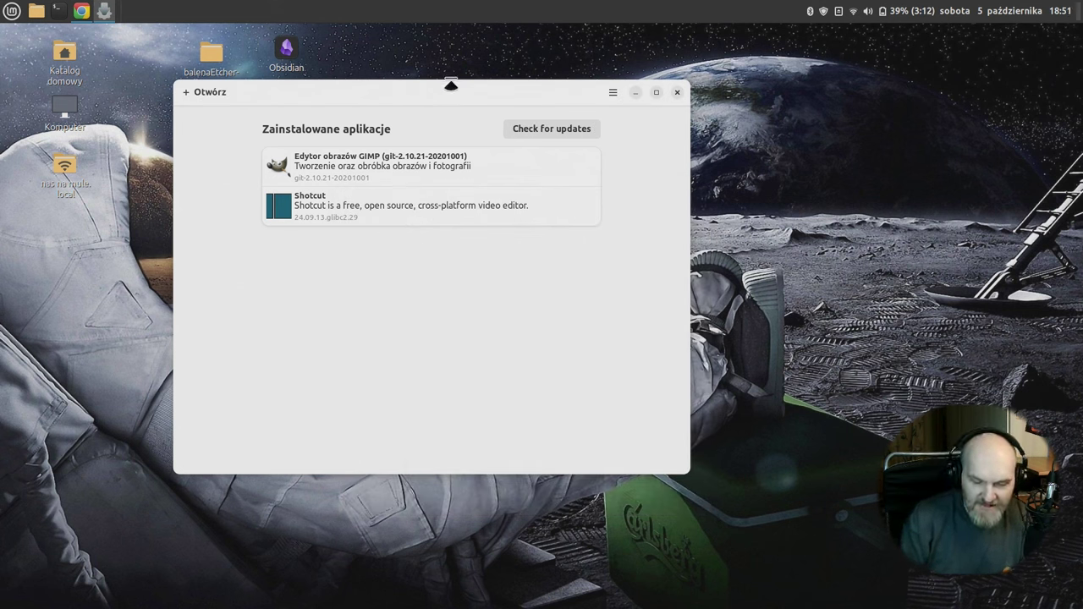
Close Gear Lever, search the system's application menu for flat and launch Warehouse.
{"action": "left_click_drag", "start_coordinate": [404, 89], "coordinate": [460, 75]}
{"action": "key", "text": "alt+F4"}
{"action": "left_click", "coordinate": [11, 11]}
{"action": "type", "text": "flat"}
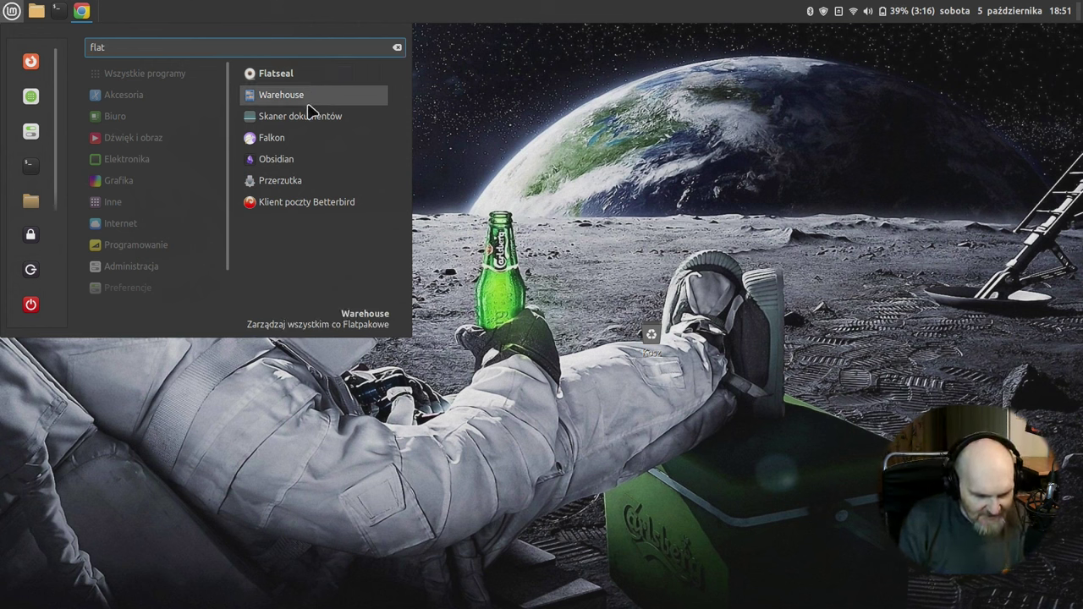
{"action": "left_click", "coordinate": [310, 101]}
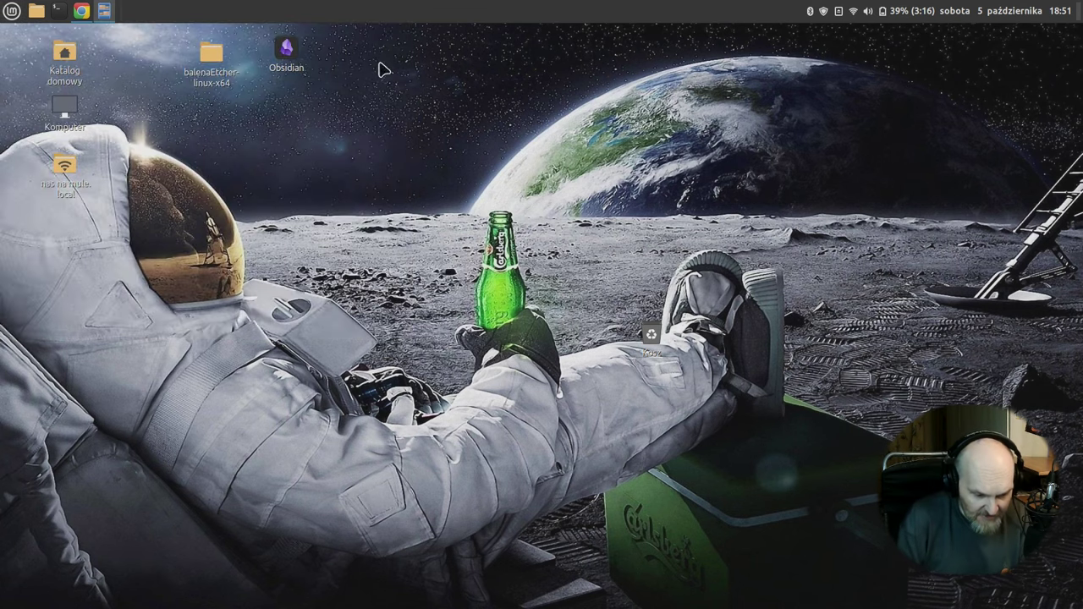
{"action": "left_click_drag", "start_coordinate": [345, 83], "coordinate": [477, 118]}
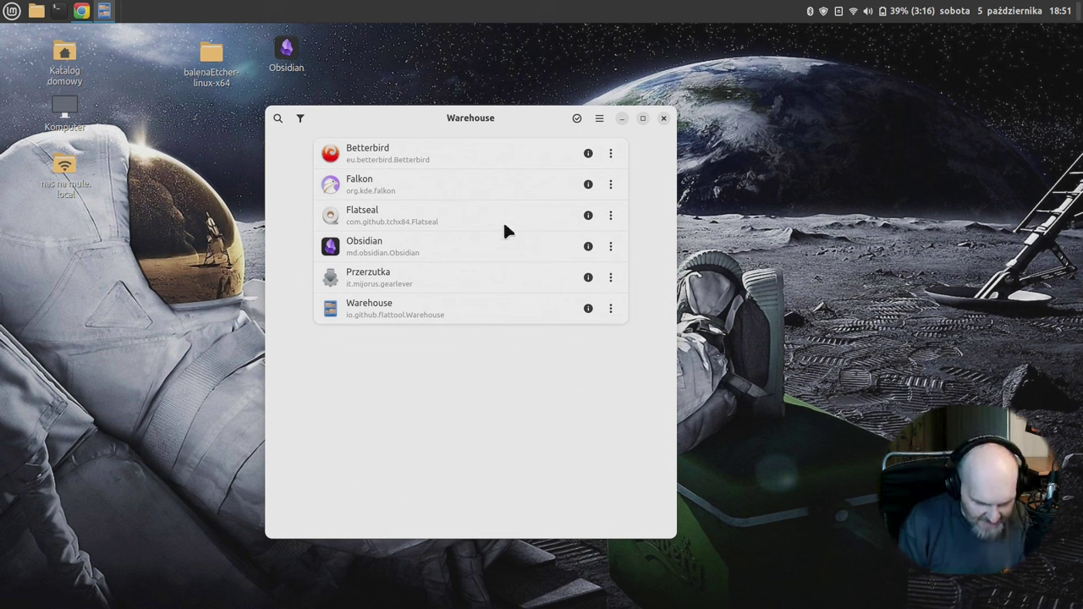
Examine the management options for Betterbird, including which of its details can be copied.
{"action": "left_click", "coordinate": [610, 154]}
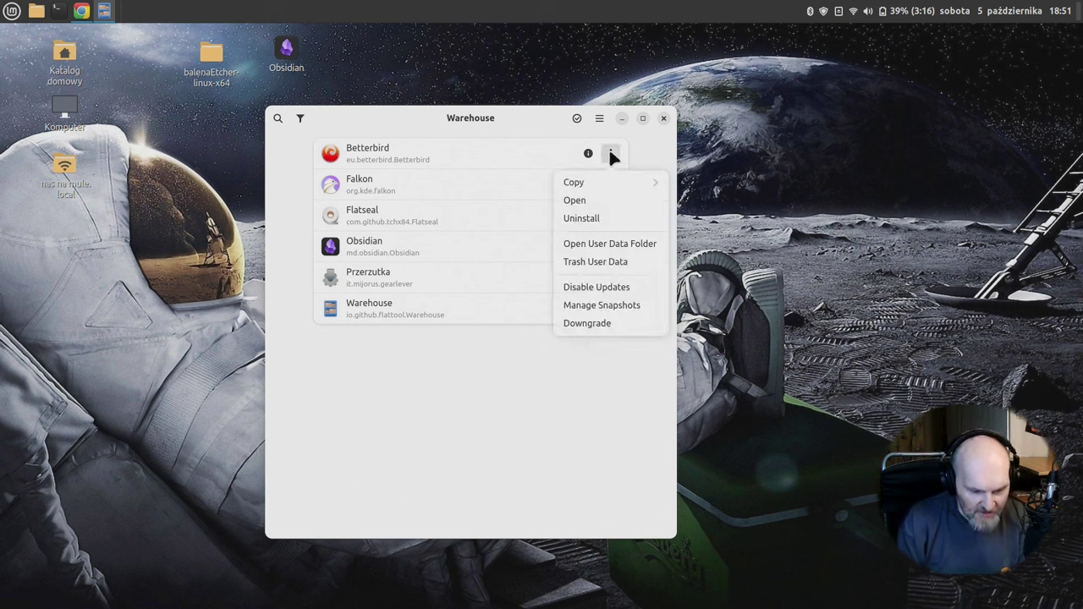
{"action": "left_click", "coordinate": [581, 186]}
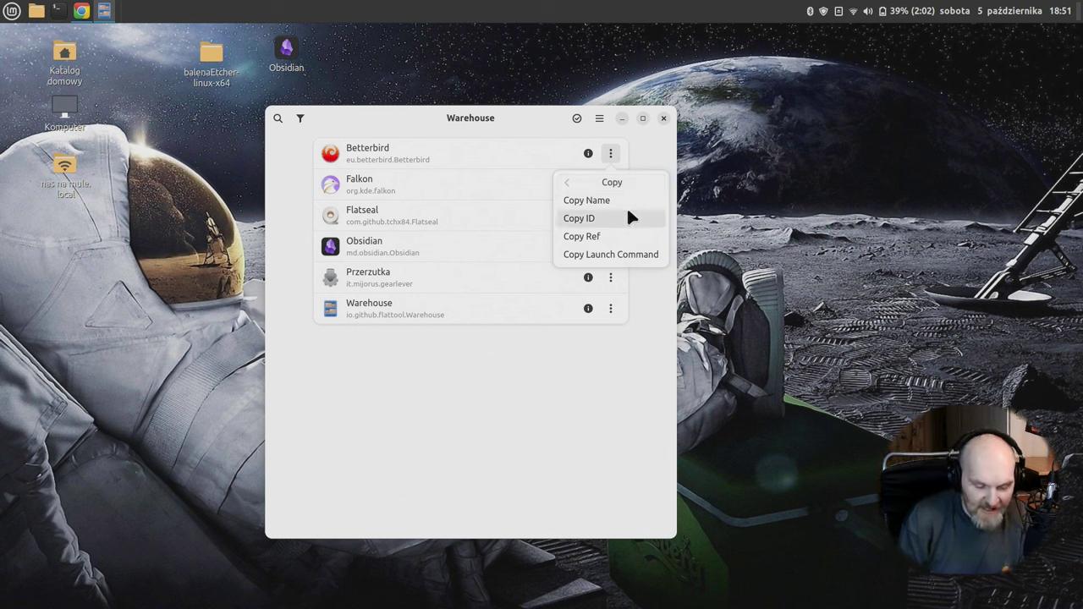
{"action": "left_click", "coordinate": [572, 176]}
{"action": "left_click", "coordinate": [523, 132]}
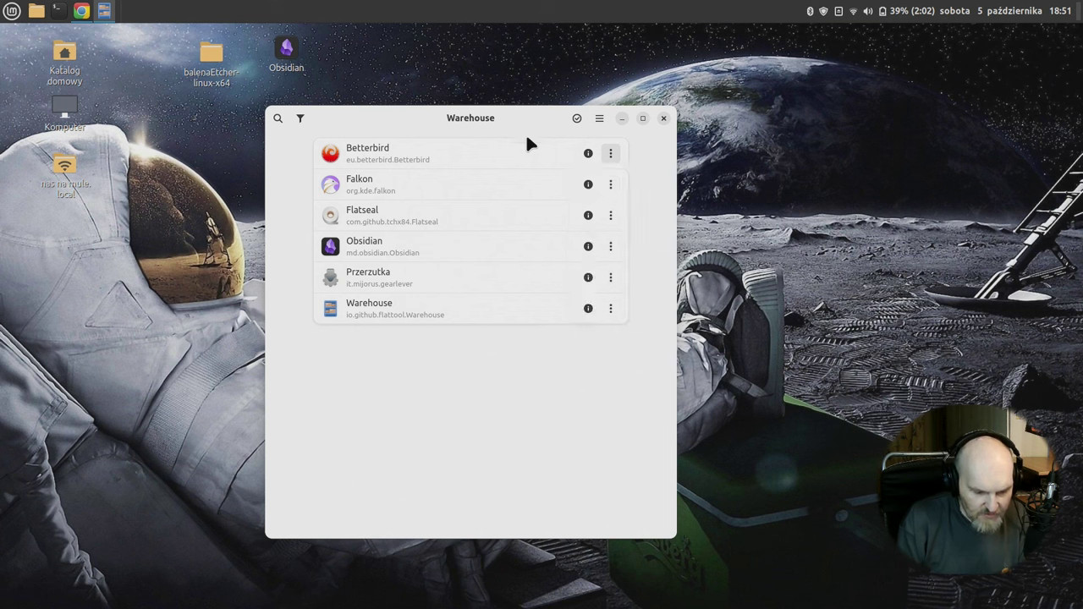
Launch Betterbird from its entry in the Warehouse application list.
{"action": "left_click", "coordinate": [611, 153]}
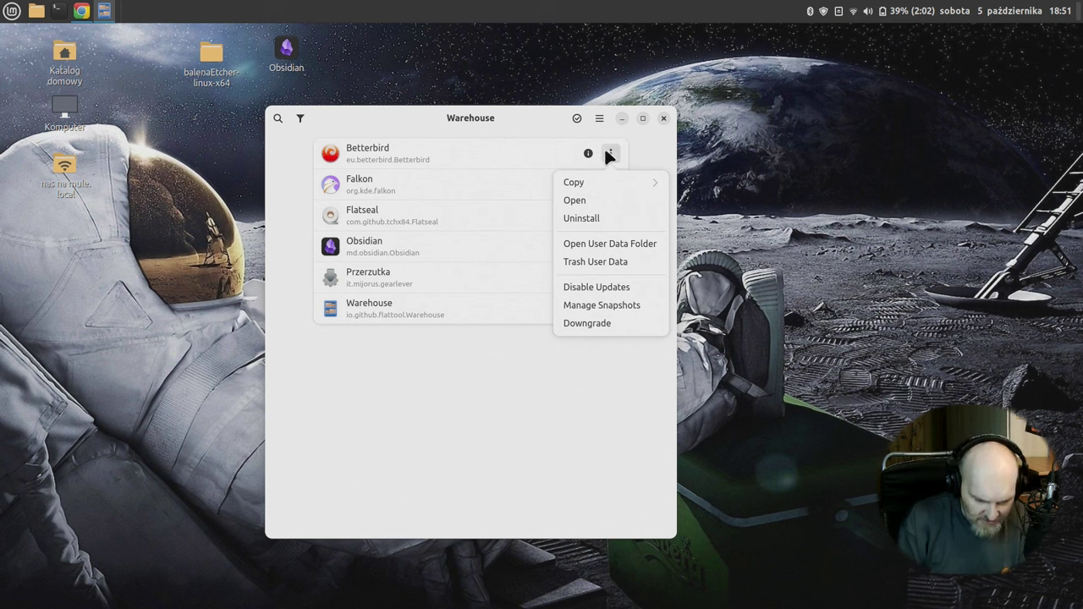
{"action": "left_click", "coordinate": [597, 199]}
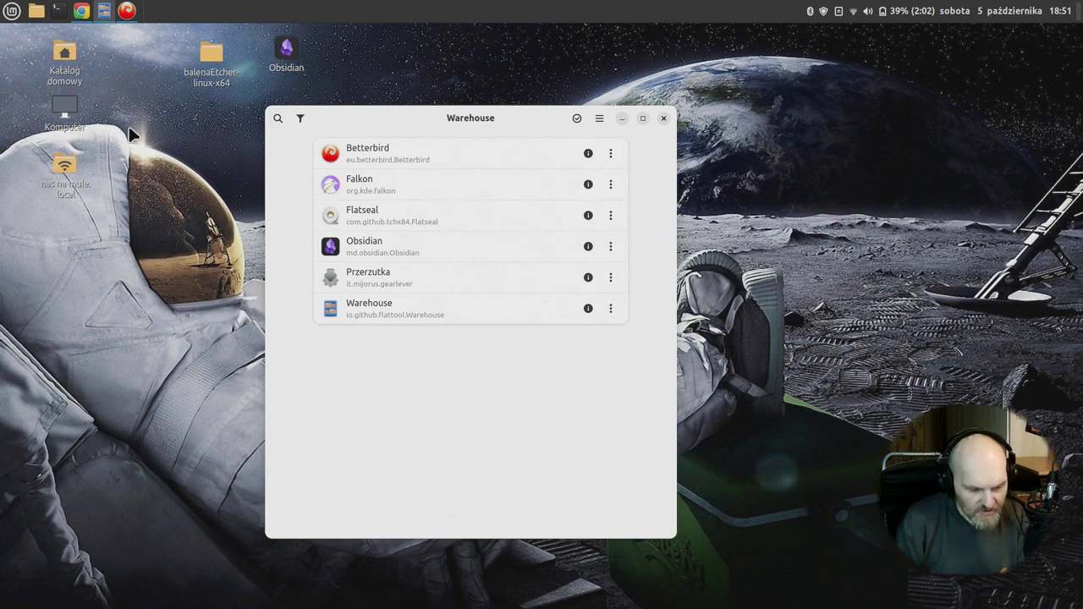
{"action": "left_click", "coordinate": [158, 64]}
{"action": "mouse_move", "coordinate": [135, 14]}
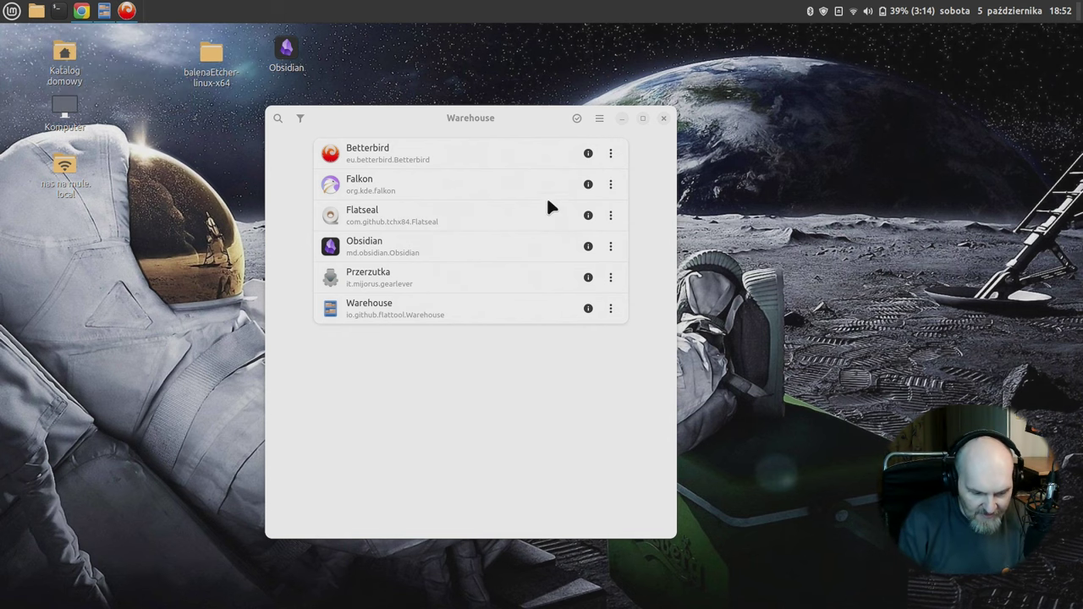
Open Betterbird's user data folder, view the parent app folder that holds all Flatpak data, and close the file manager.
{"action": "left_click", "coordinate": [610, 153]}
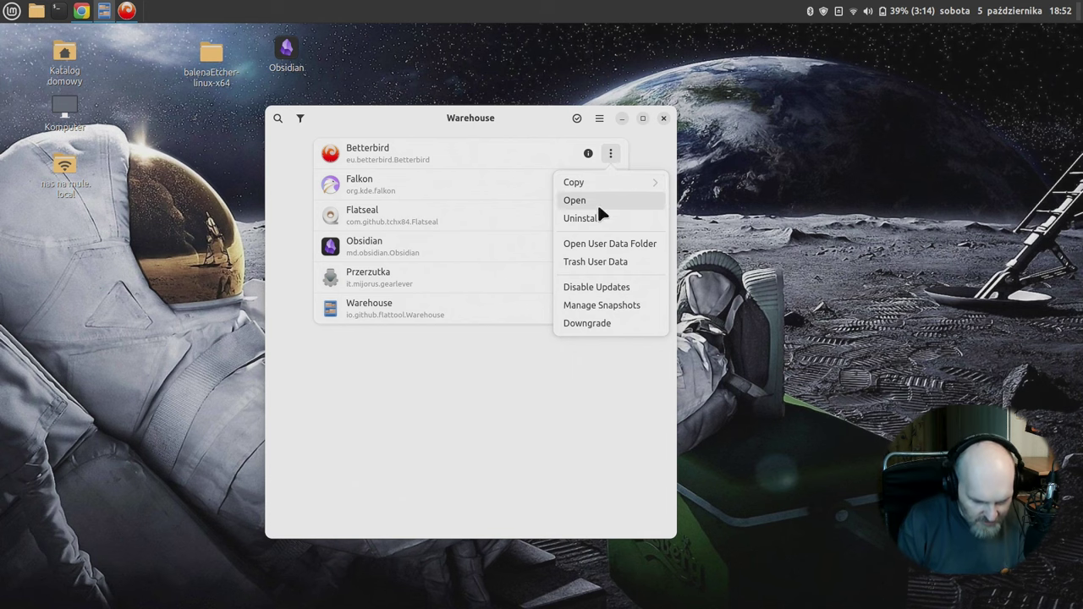
{"action": "left_click", "coordinate": [626, 244]}
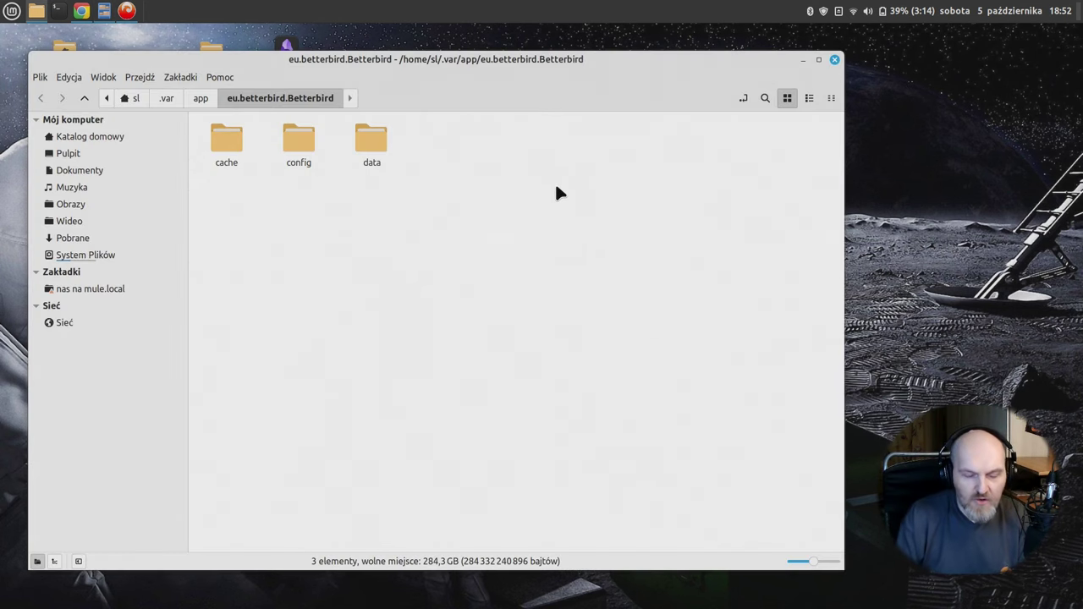
{"action": "left_click_drag", "start_coordinate": [339, 57], "coordinate": [486, 75]}
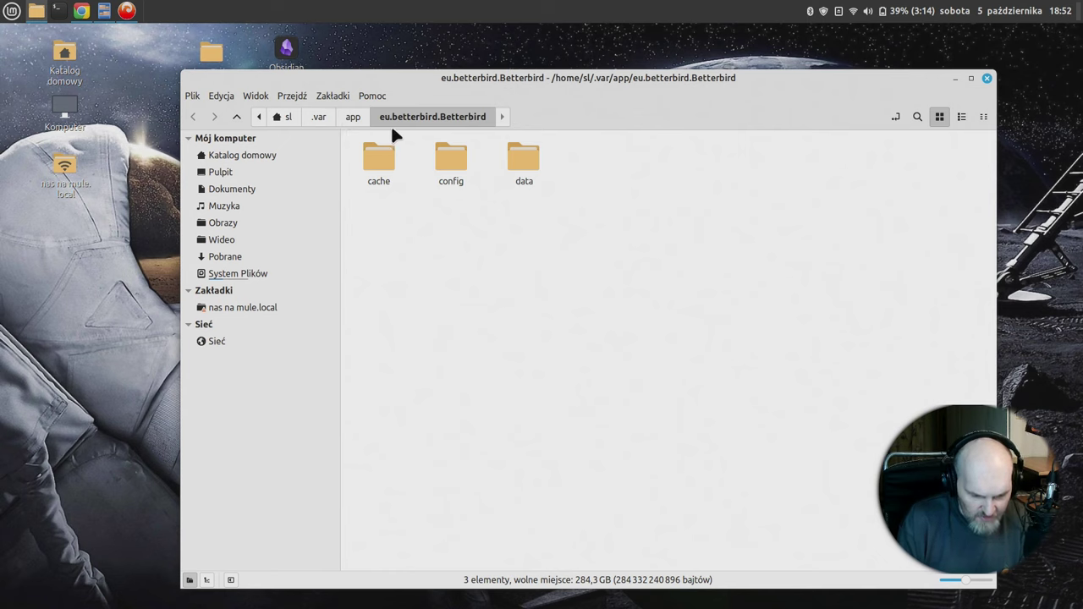
{"action": "left_click", "coordinate": [353, 117]}
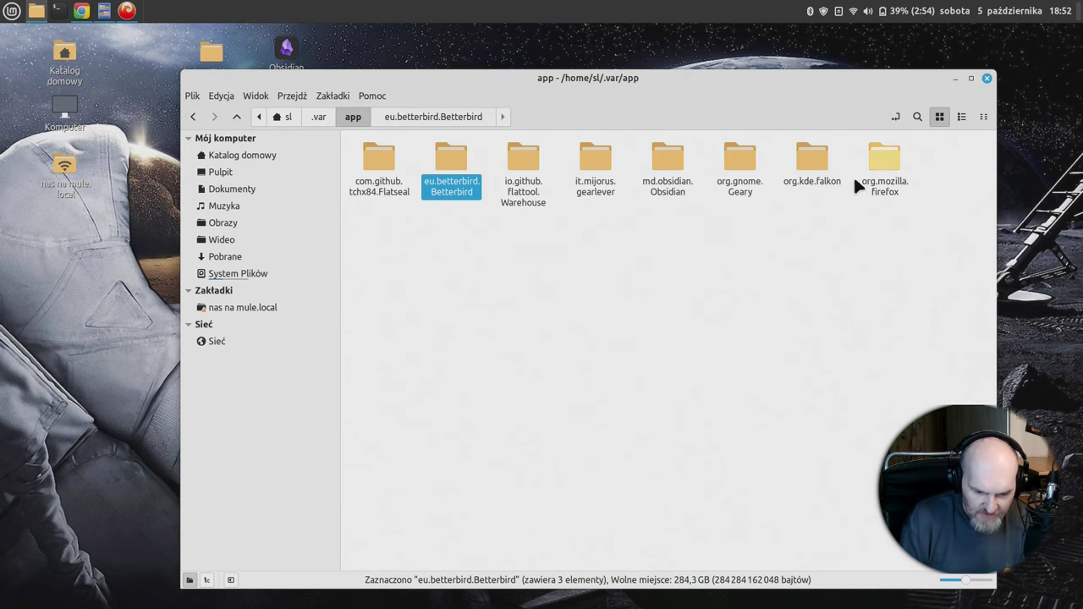
{"action": "left_click", "coordinate": [987, 79]}
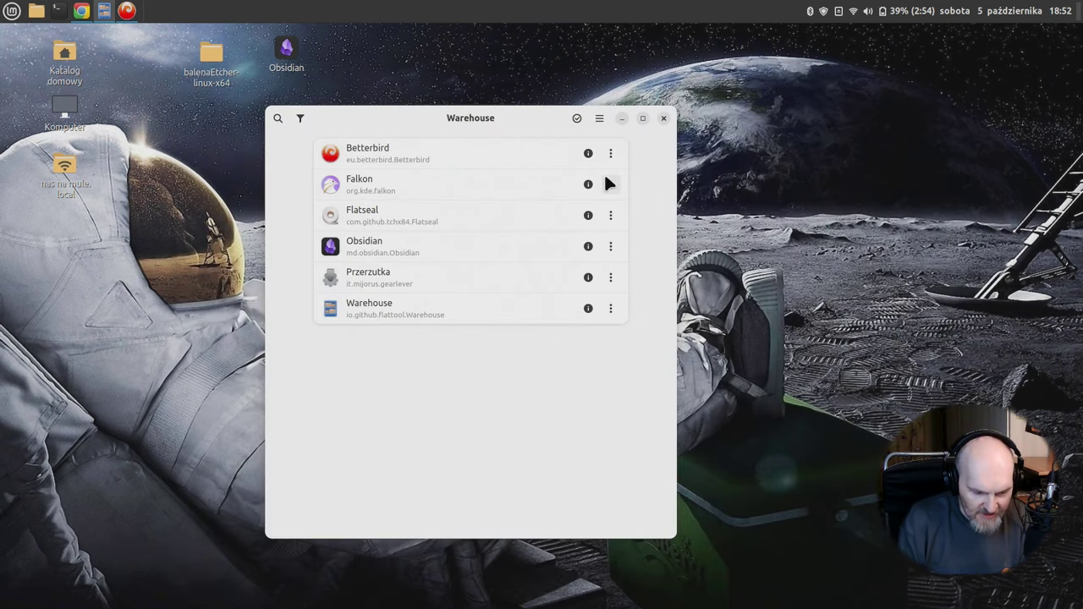
Enable Show Runtimes in the list filters and look through the combined list of apps and runtimes.
{"action": "left_click", "coordinate": [300, 118]}
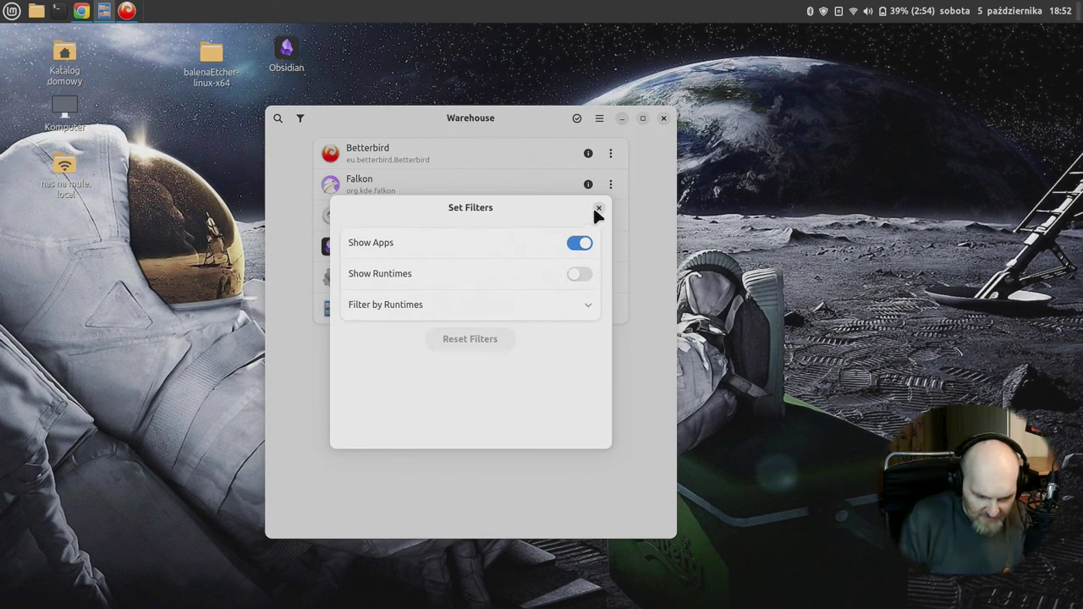
{"action": "left_click", "coordinate": [576, 273]}
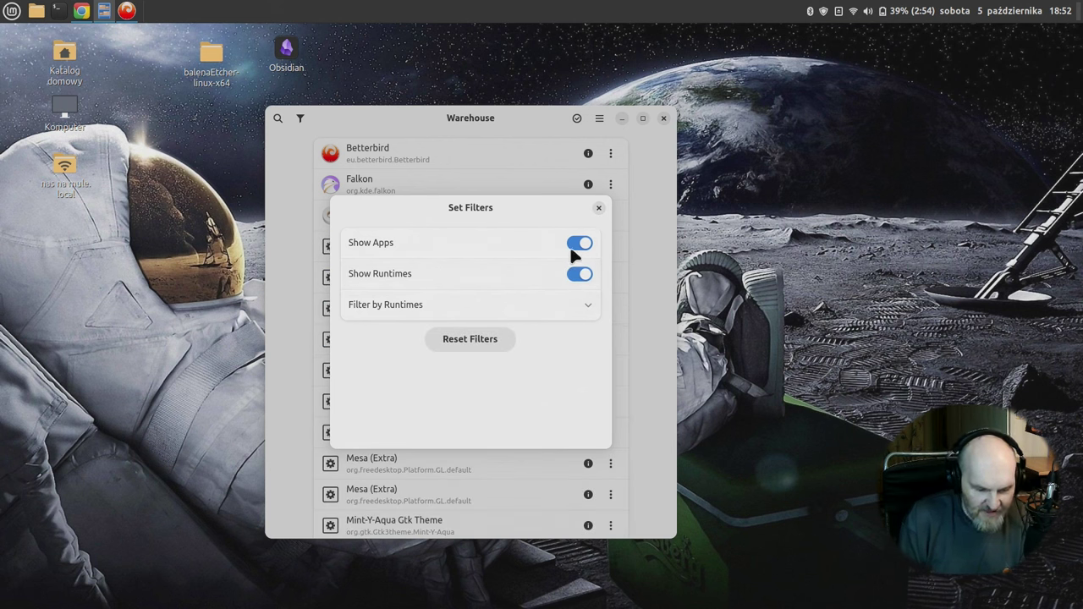
{"action": "left_click", "coordinate": [597, 208]}
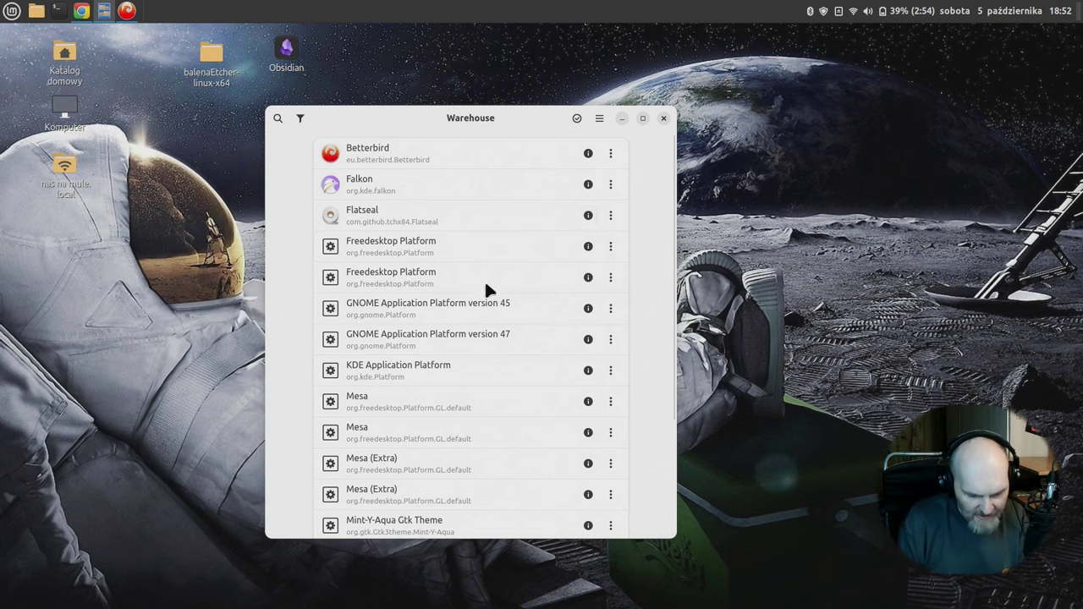
{"action": "scroll", "coordinate": [487, 290], "scroll_direction": "down", "scroll_amount": 4}
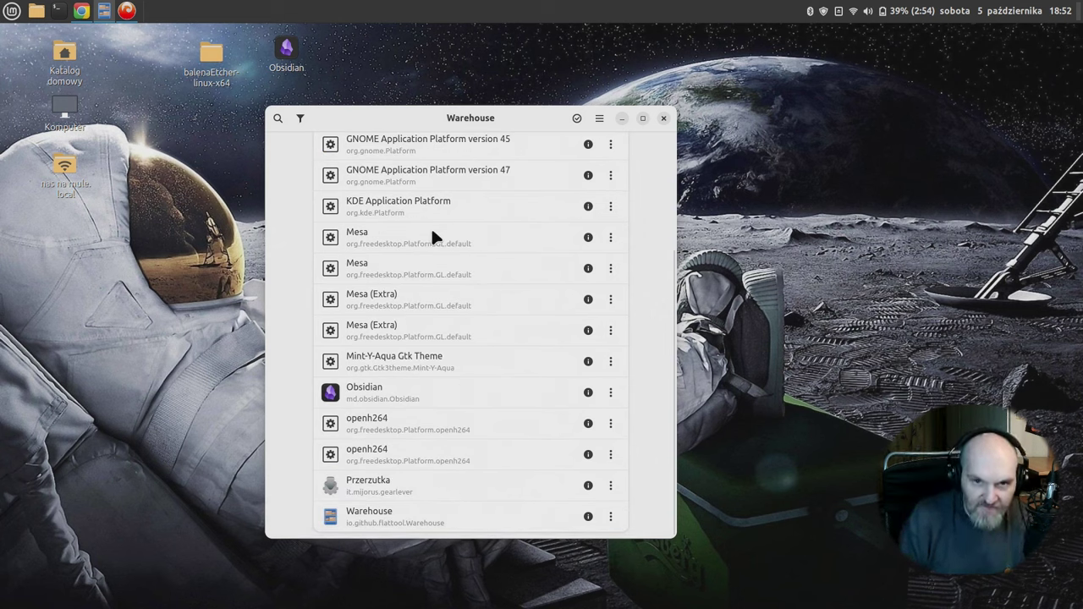
{"action": "scroll", "coordinate": [447, 264], "scroll_direction": "up", "scroll_amount": 4}
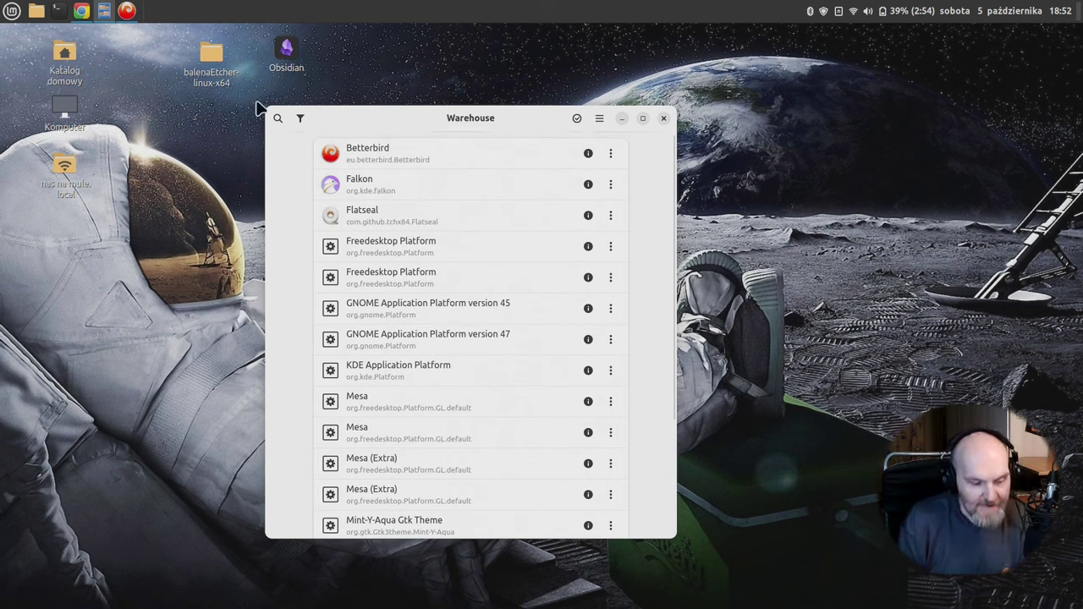
View the snapshot management for Betterbird and close it without creating a snapshot.
{"action": "left_click", "coordinate": [610, 154]}
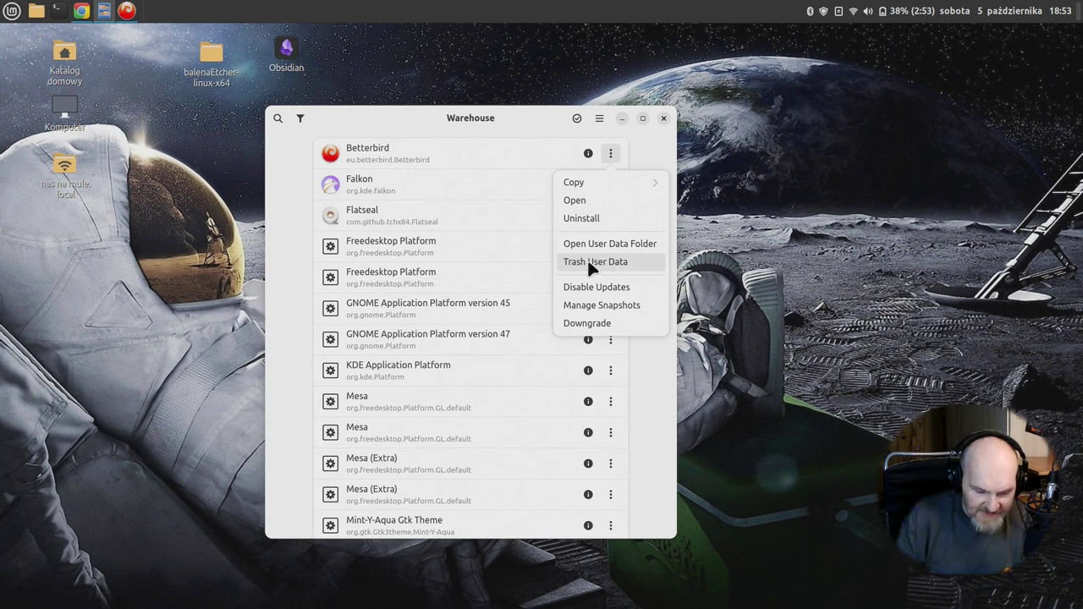
{"action": "left_click", "coordinate": [633, 305]}
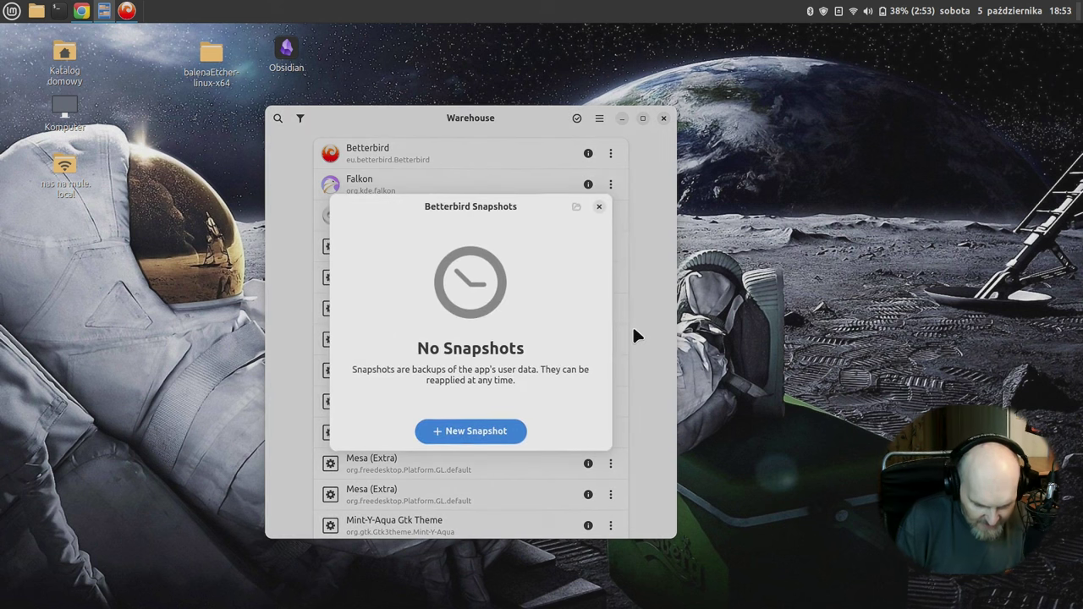
{"action": "left_click", "coordinate": [599, 207]}
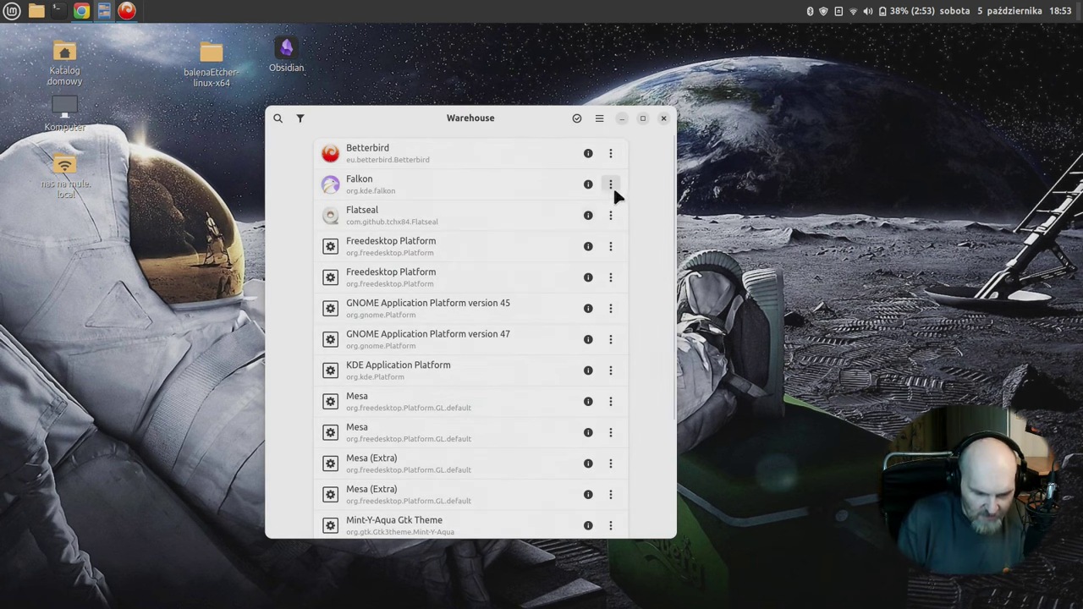
Open the downgrade options for Falkon, enlarge and reposition the window, and look through the available releases.
{"action": "left_click", "coordinate": [611, 184]}
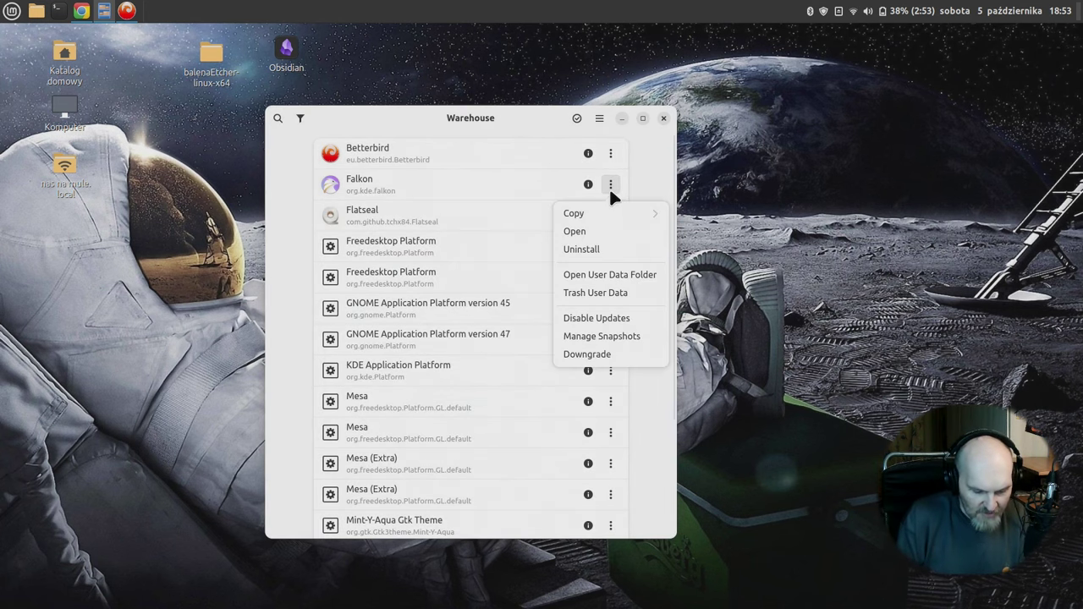
{"action": "left_click", "coordinate": [618, 352]}
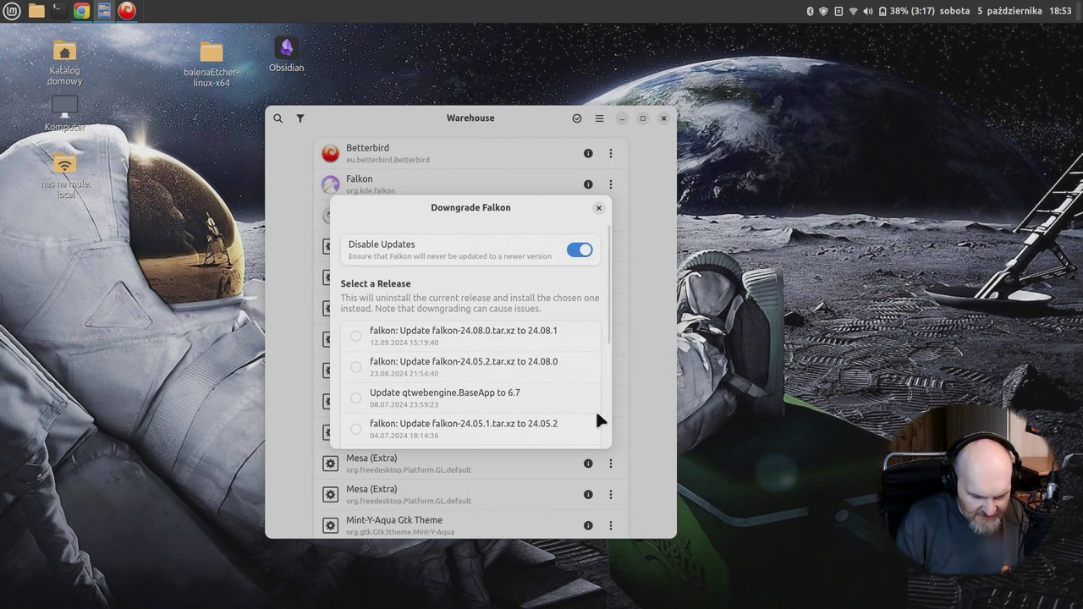
{"action": "key", "text": "Tab"}
{"action": "left_click_drag", "start_coordinate": [677, 538], "coordinate": [930, 608]}
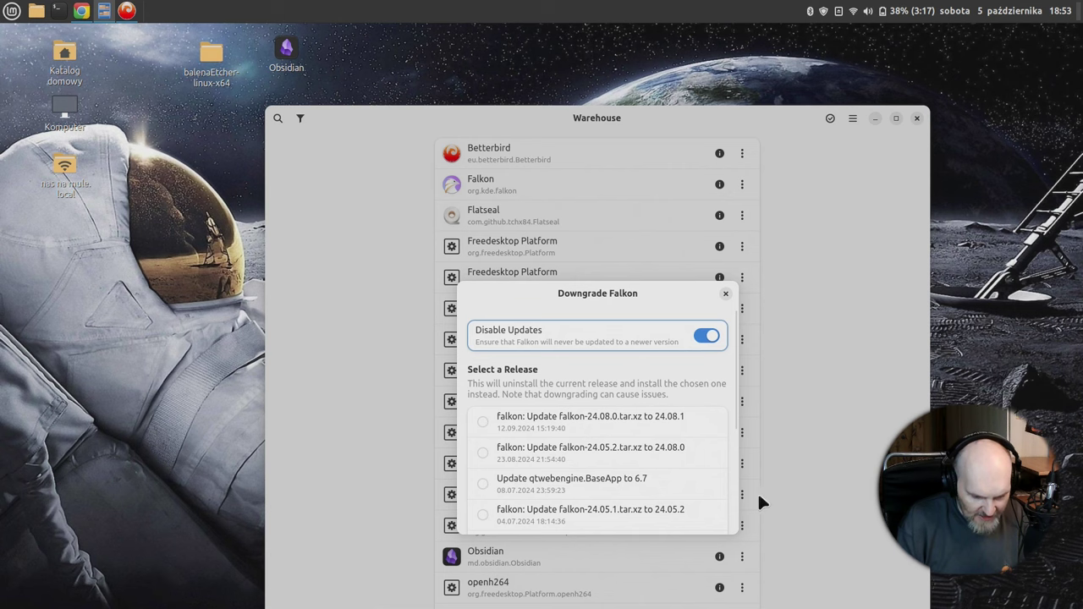
{"action": "left_click_drag", "start_coordinate": [607, 294], "coordinate": [541, 147]}
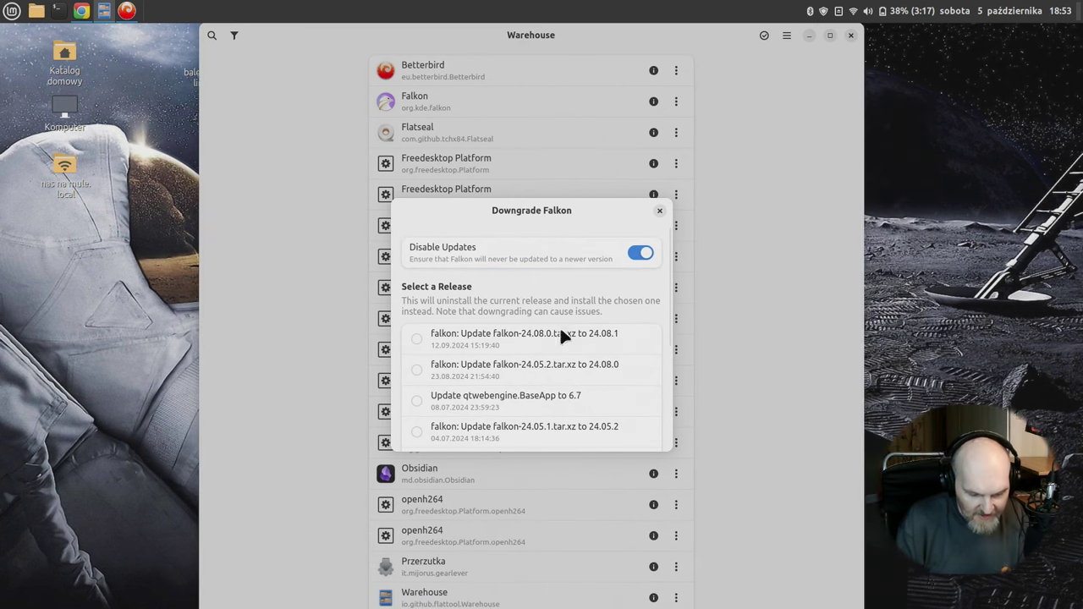
{"action": "scroll", "coordinate": [542, 351], "scroll_direction": "down", "scroll_amount": 5}
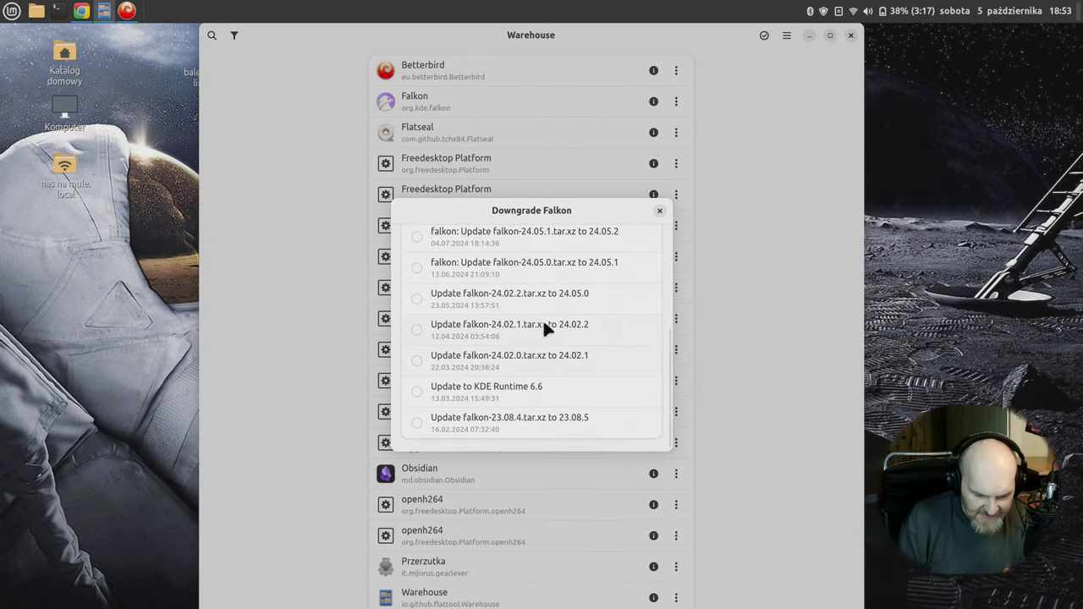
{"action": "scroll", "coordinate": [532, 359], "scroll_direction": "up", "scroll_amount": 5}
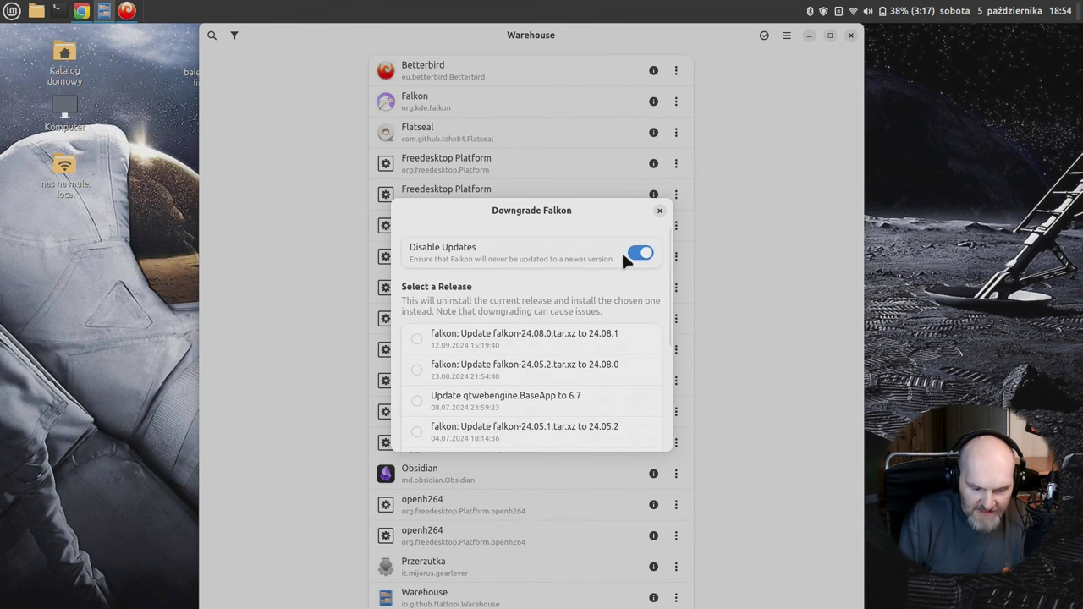
Close the Falkon downgrade options, send the leftover org.gnome.Geary data to the trash, and close the leftover data manager.
{"action": "left_click", "coordinate": [659, 211]}
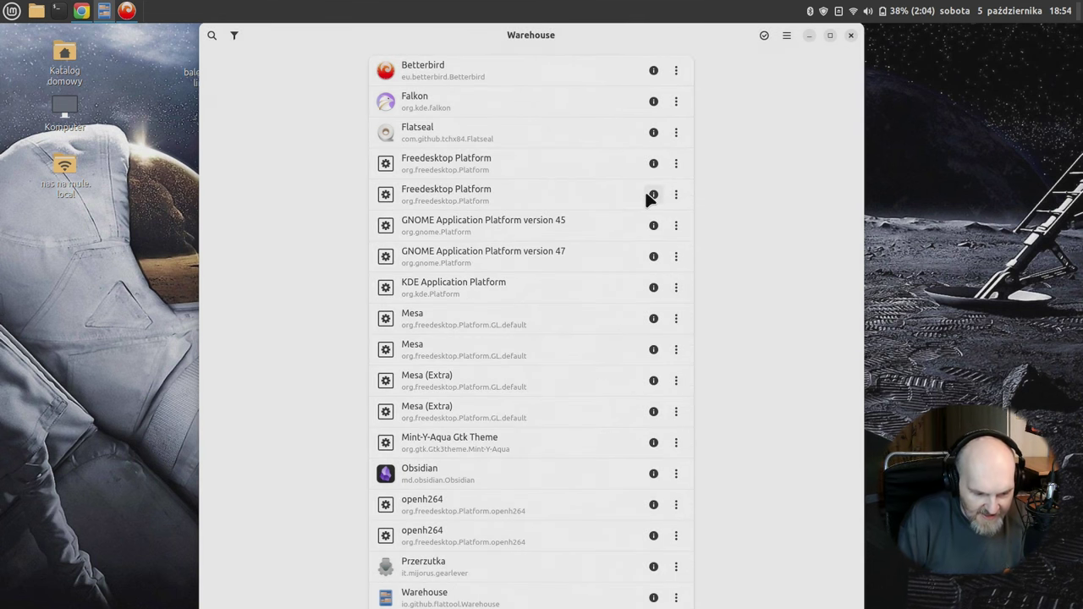
{"action": "left_click", "coordinate": [786, 37]}
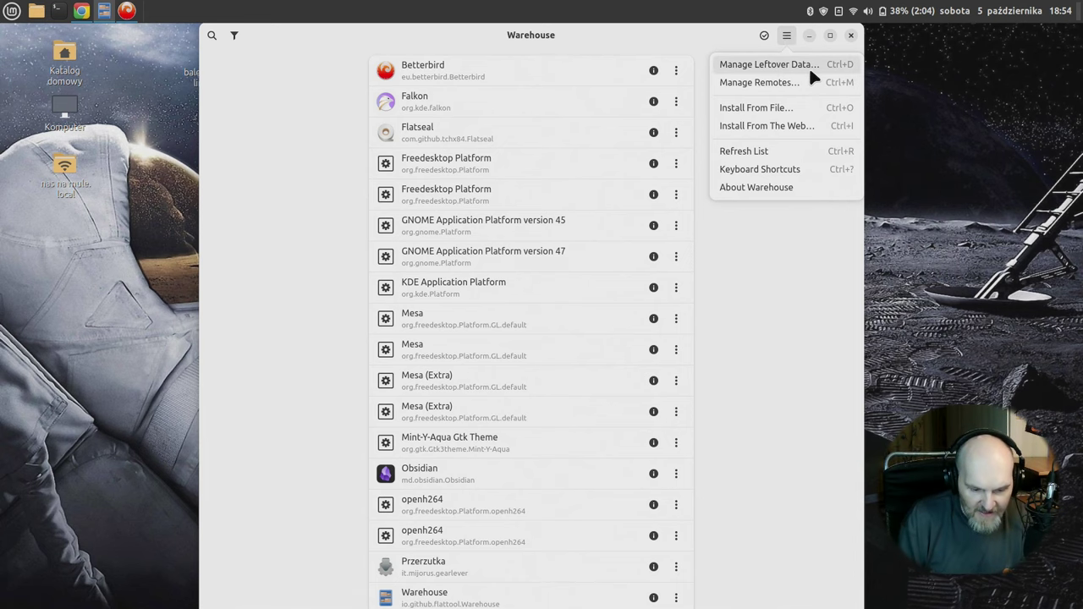
{"action": "left_click", "coordinate": [805, 68]}
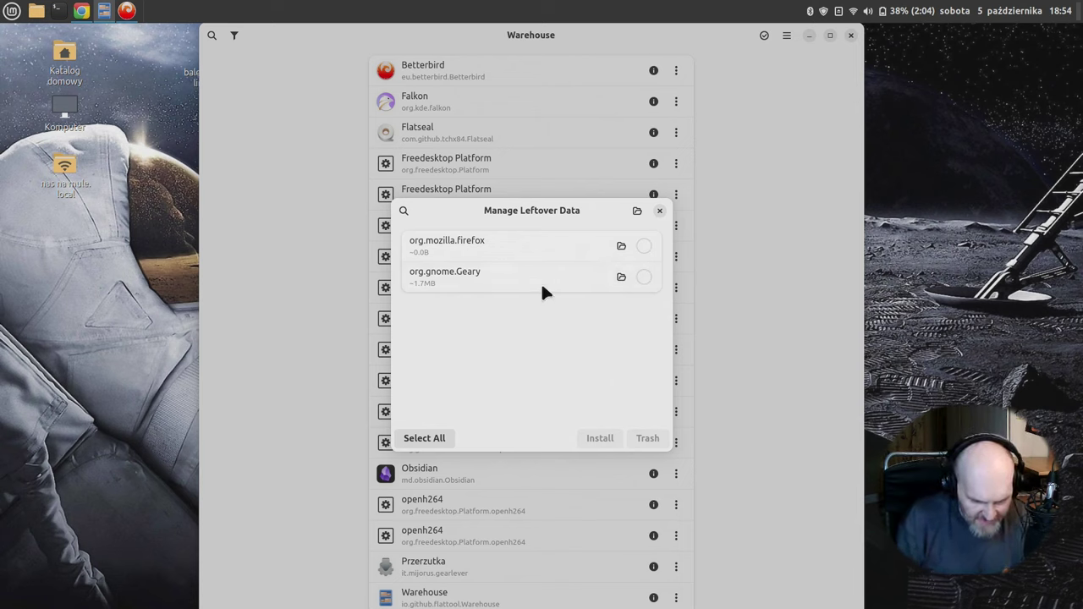
{"action": "left_click", "coordinate": [644, 278]}
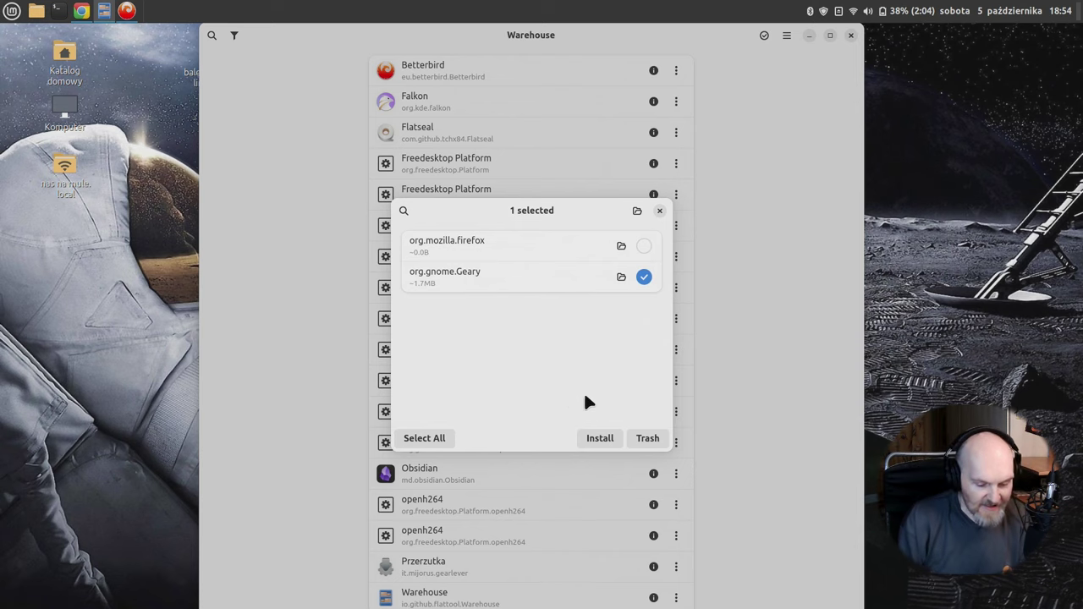
{"action": "left_click", "coordinate": [655, 435]}
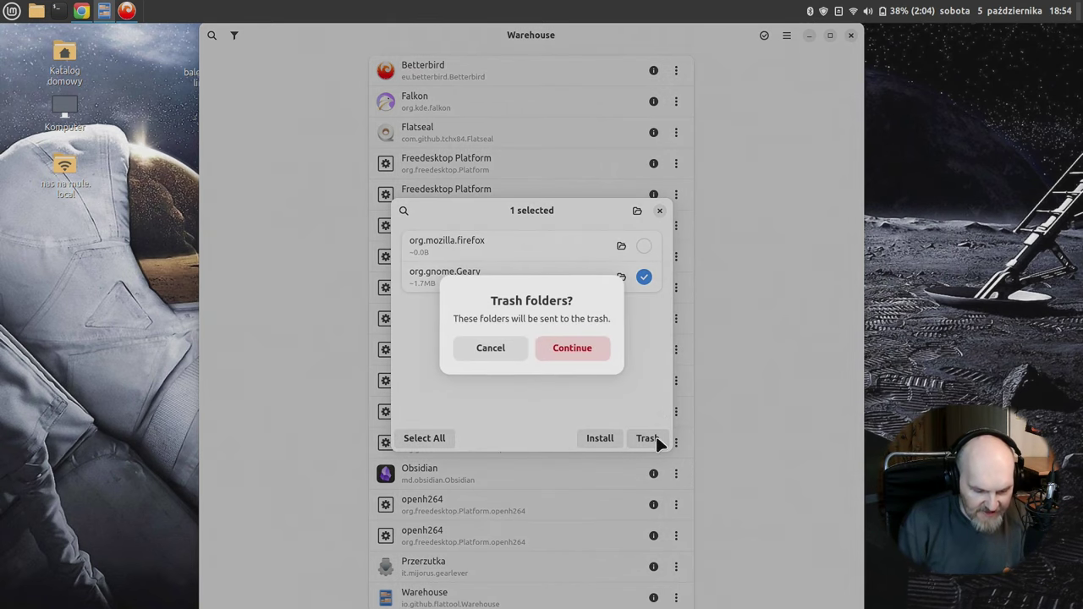
{"action": "left_click", "coordinate": [590, 350]}
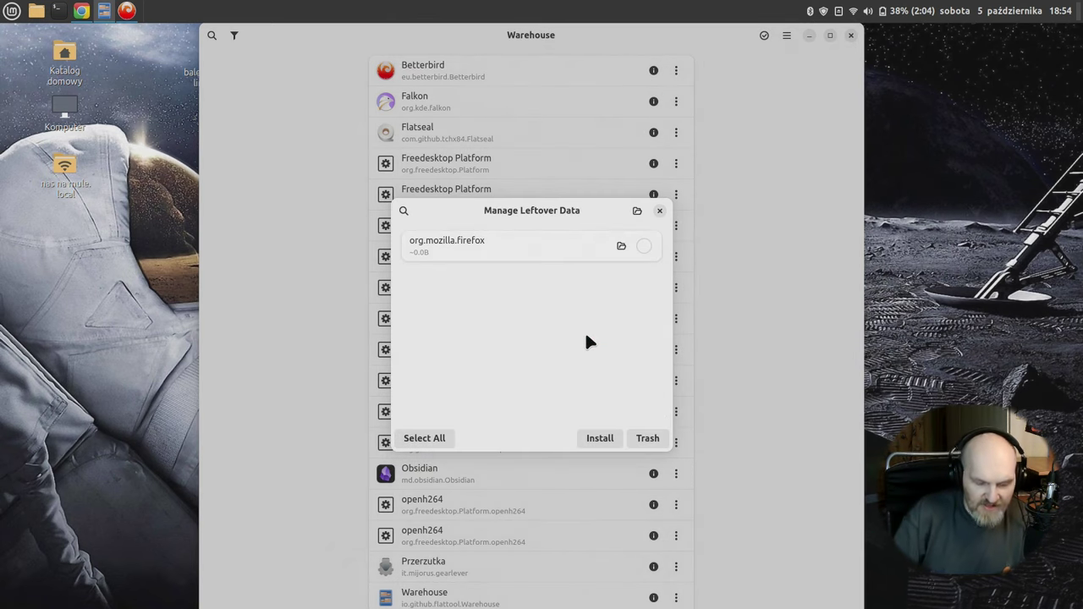
{"action": "left_click", "coordinate": [660, 211]}
Open the remotes manager, look through the installed and popular Flatpak remotes, and close it without adding any.
{"action": "left_click", "coordinate": [785, 37]}
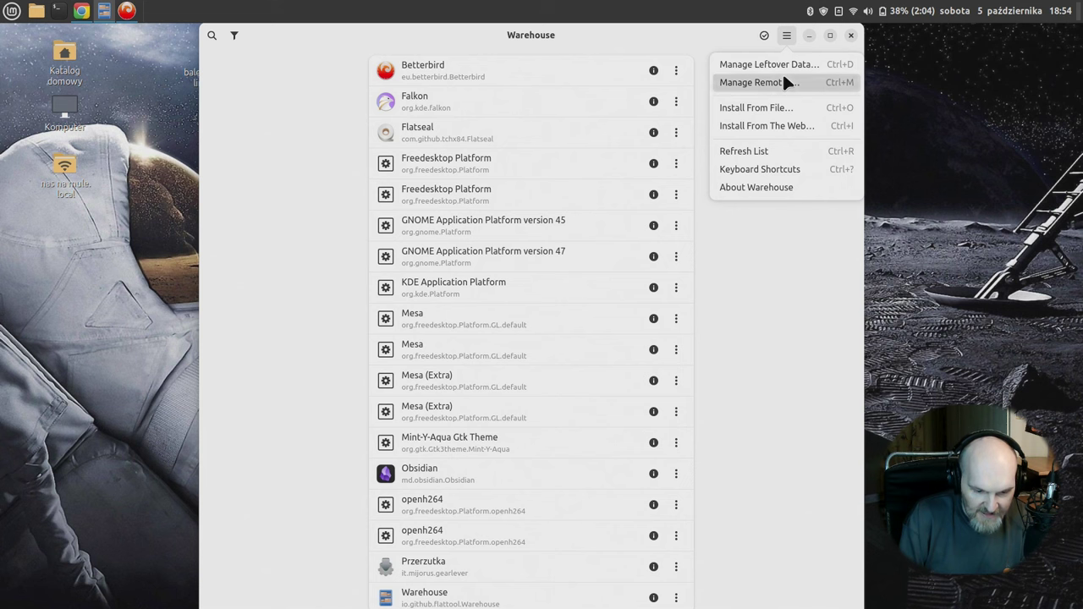
{"action": "left_click", "coordinate": [784, 80]}
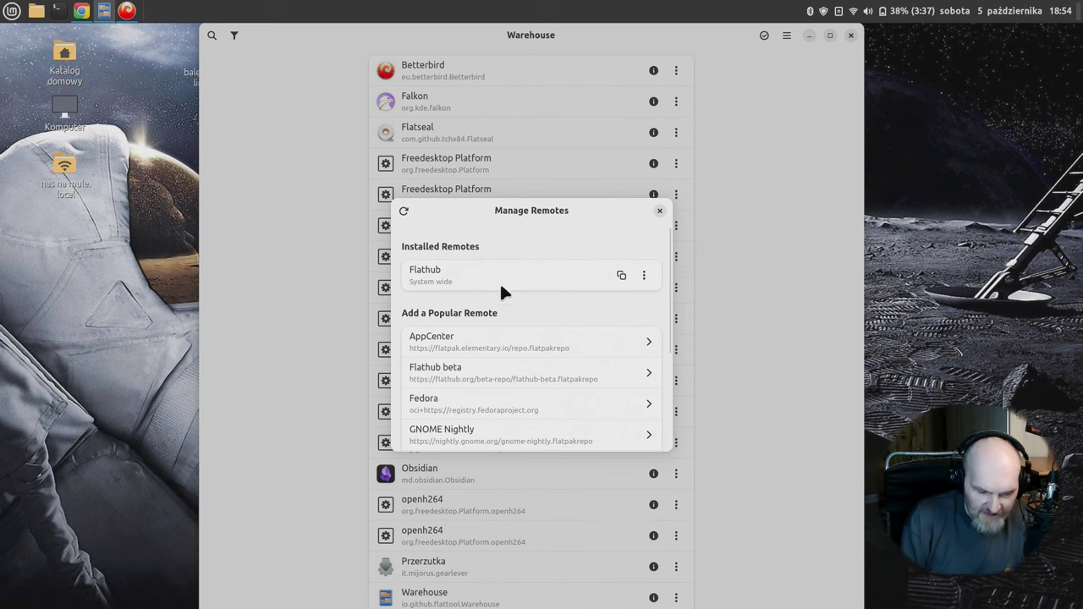
{"action": "scroll", "coordinate": [508, 317], "scroll_direction": "down", "scroll_amount": 3}
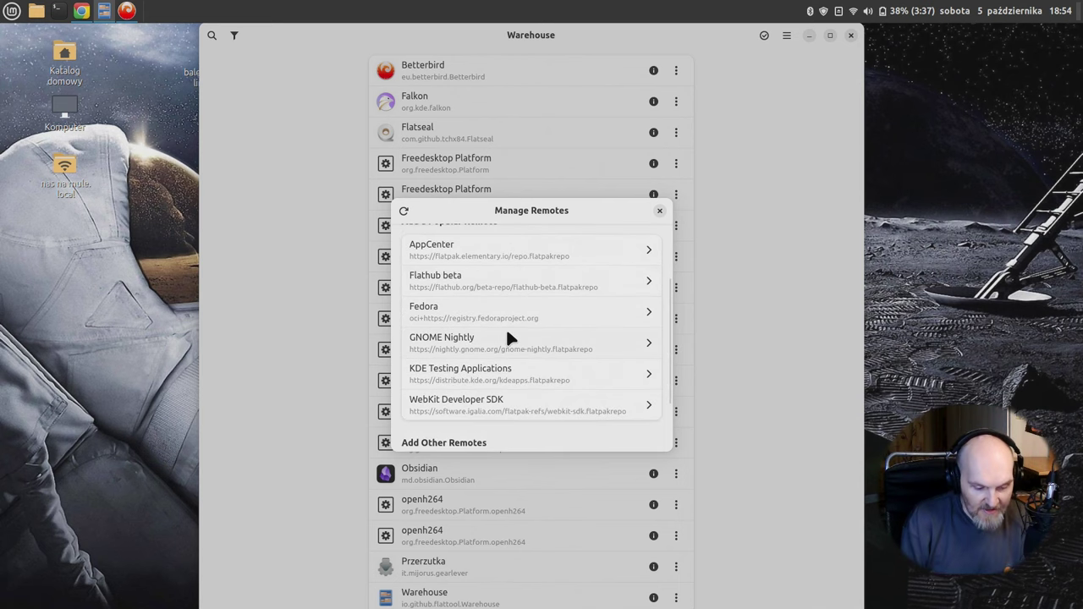
{"action": "scroll", "coordinate": [508, 314], "scroll_direction": "up", "scroll_amount": 1}
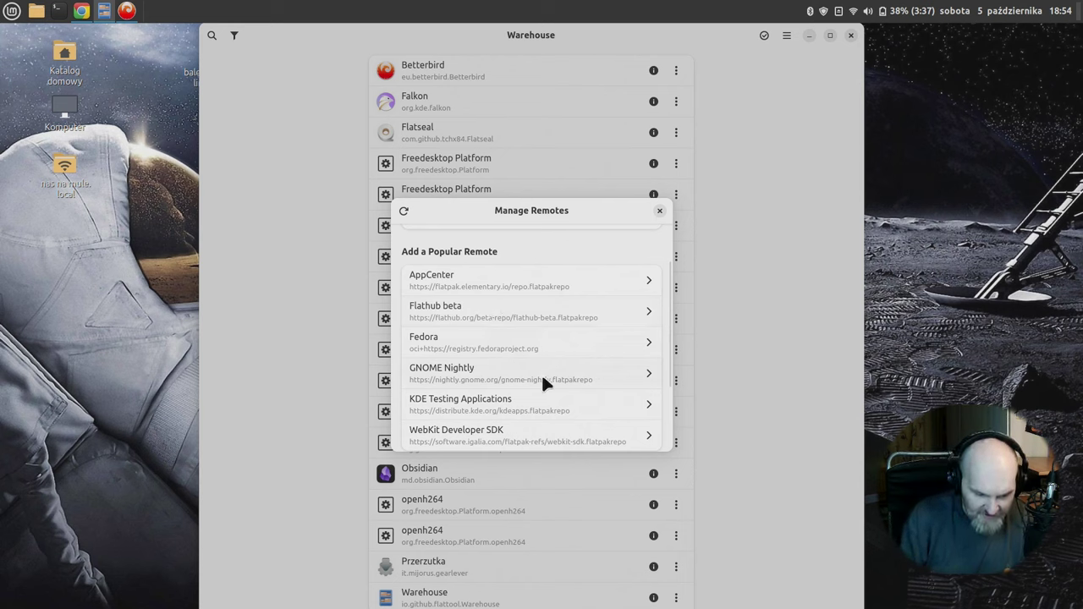
{"action": "scroll", "coordinate": [554, 390], "scroll_direction": "down", "scroll_amount": 1}
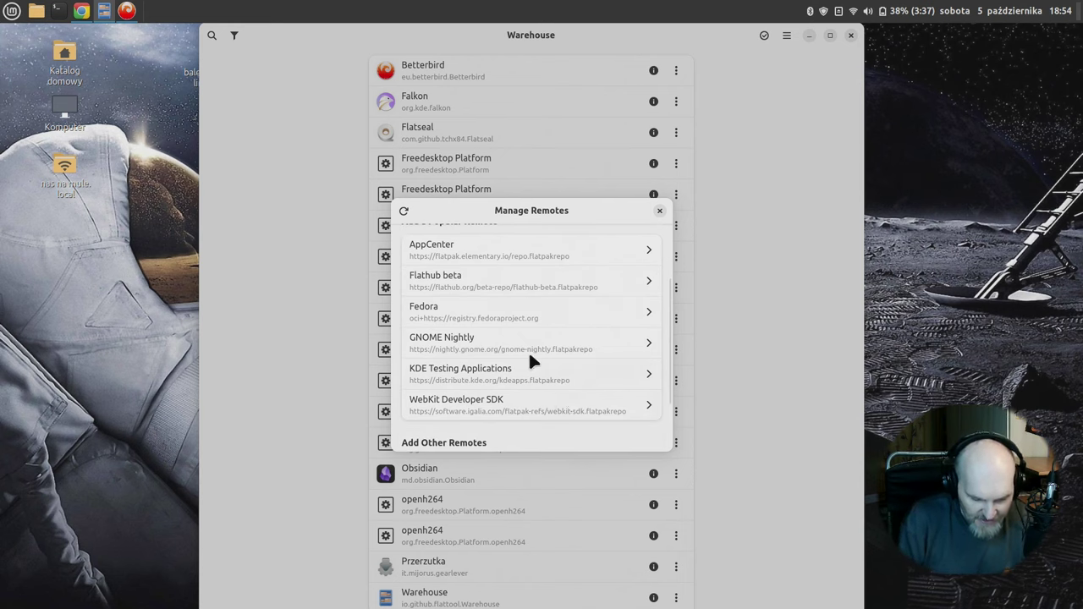
{"action": "scroll", "coordinate": [517, 377], "scroll_direction": "up", "scroll_amount": 3}
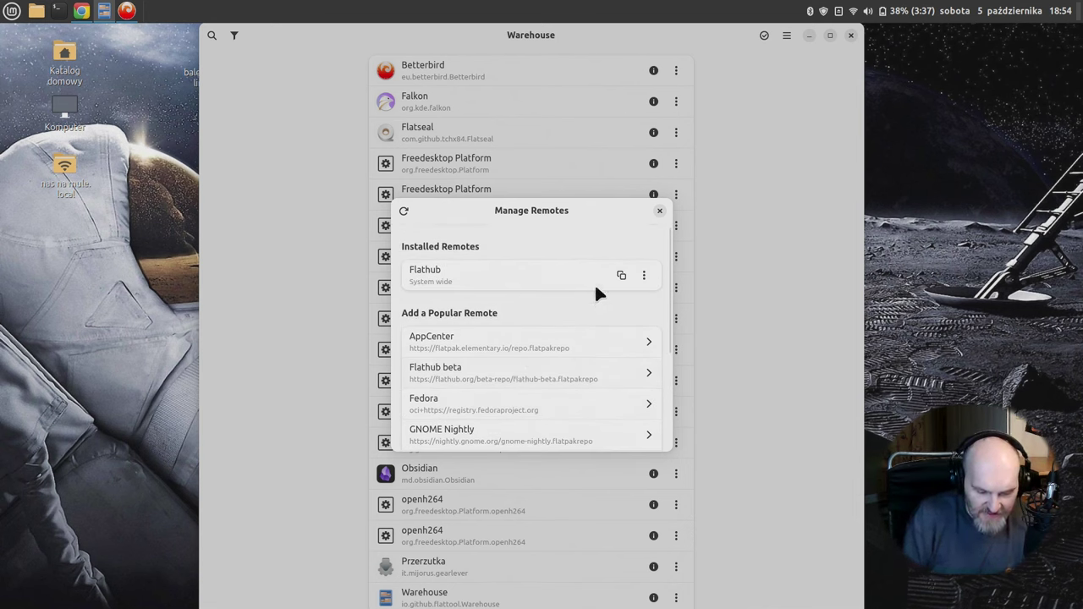
{"action": "left_click", "coordinate": [660, 212]}
Install org.kde.falkon.flatpakref from the Pobrane folder for the current user only and check the app list.
{"action": "left_click", "coordinate": [786, 34]}
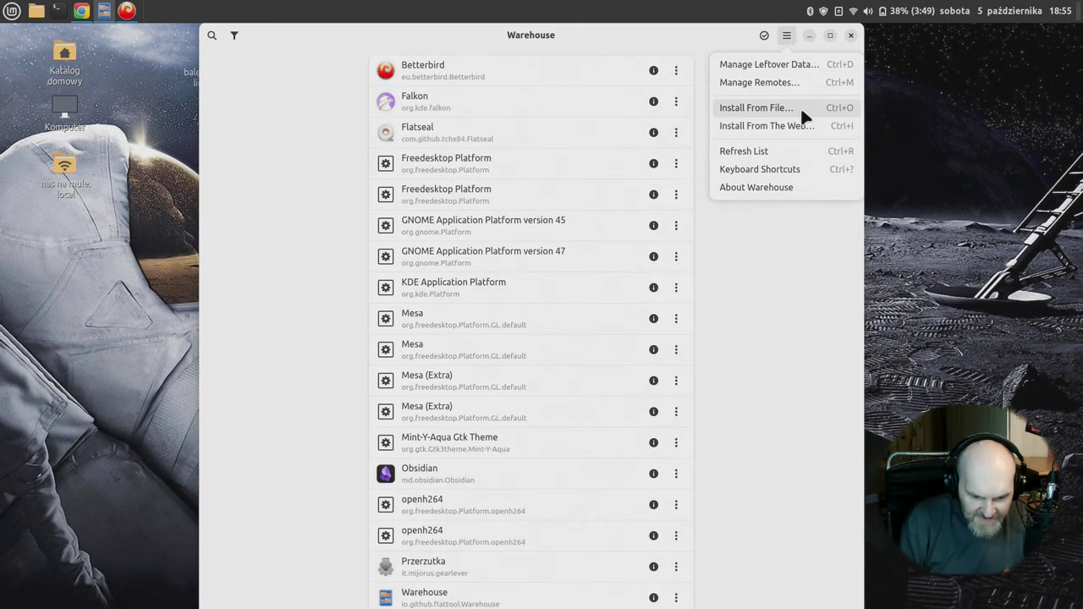
{"action": "left_click", "coordinate": [801, 107]}
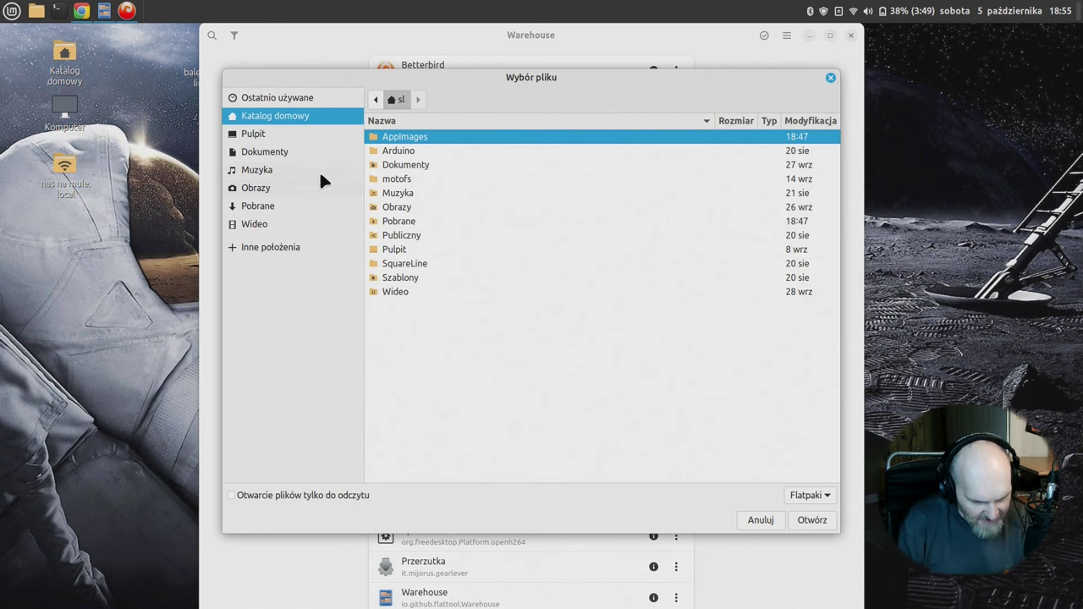
{"action": "left_click", "coordinate": [299, 208]}
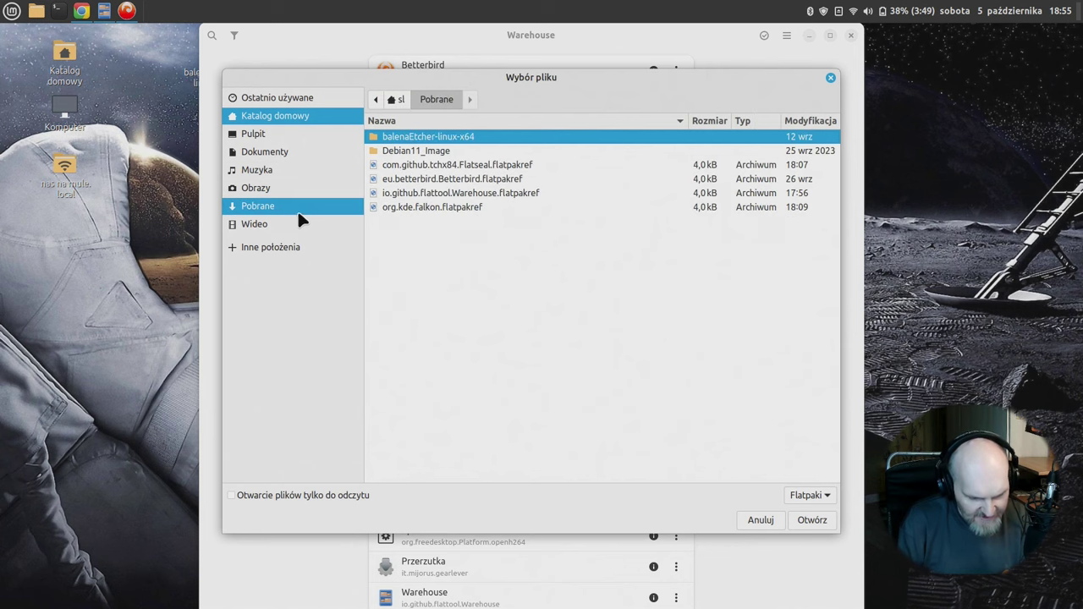
{"action": "left_click", "coordinate": [536, 163]}
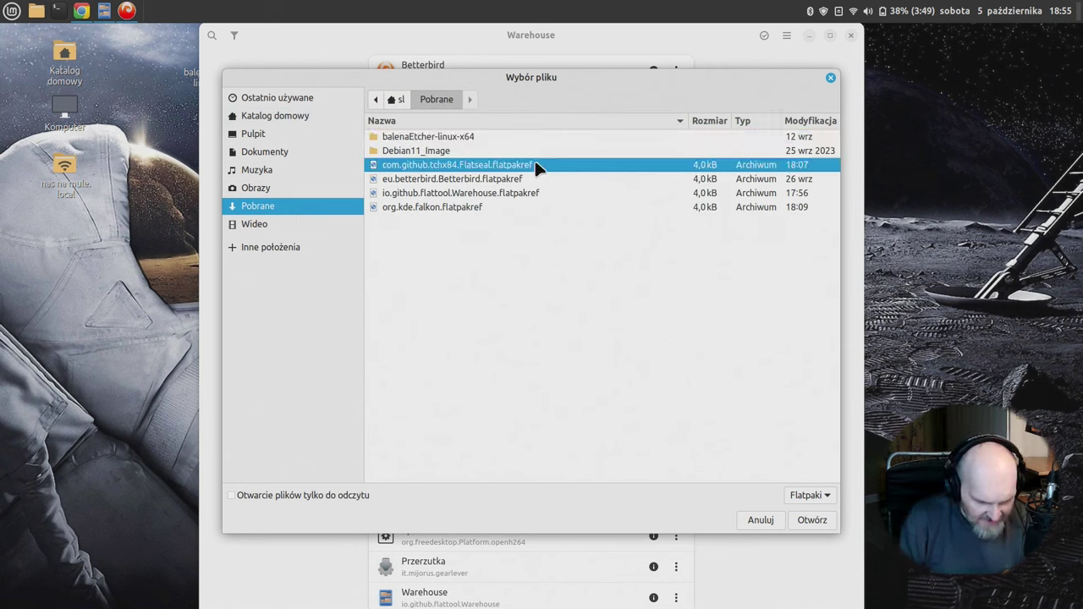
{"action": "left_click", "coordinate": [513, 208]}
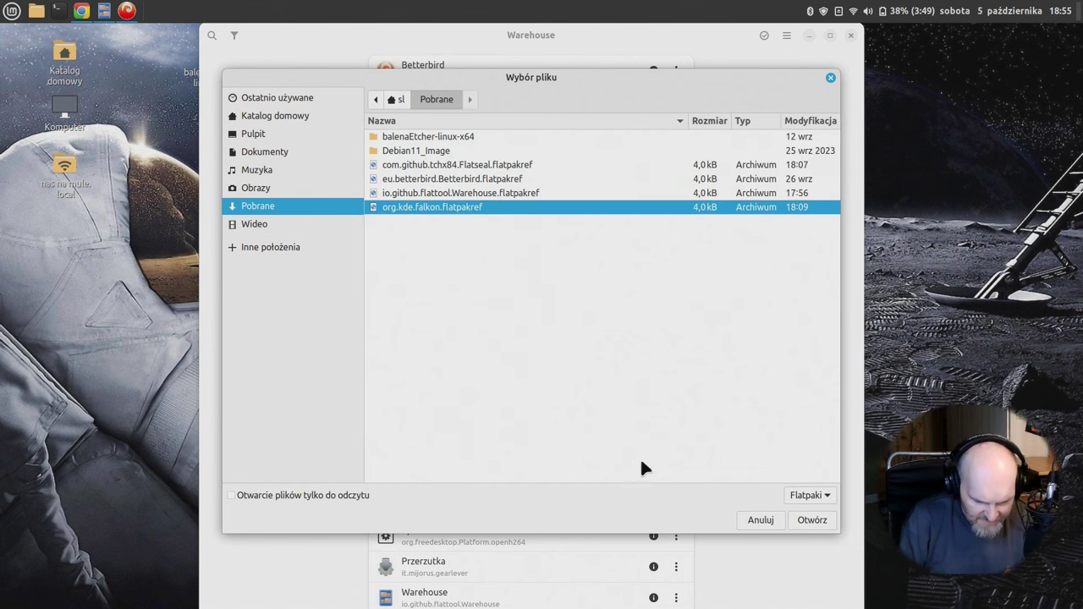
{"action": "left_click", "coordinate": [809, 521]}
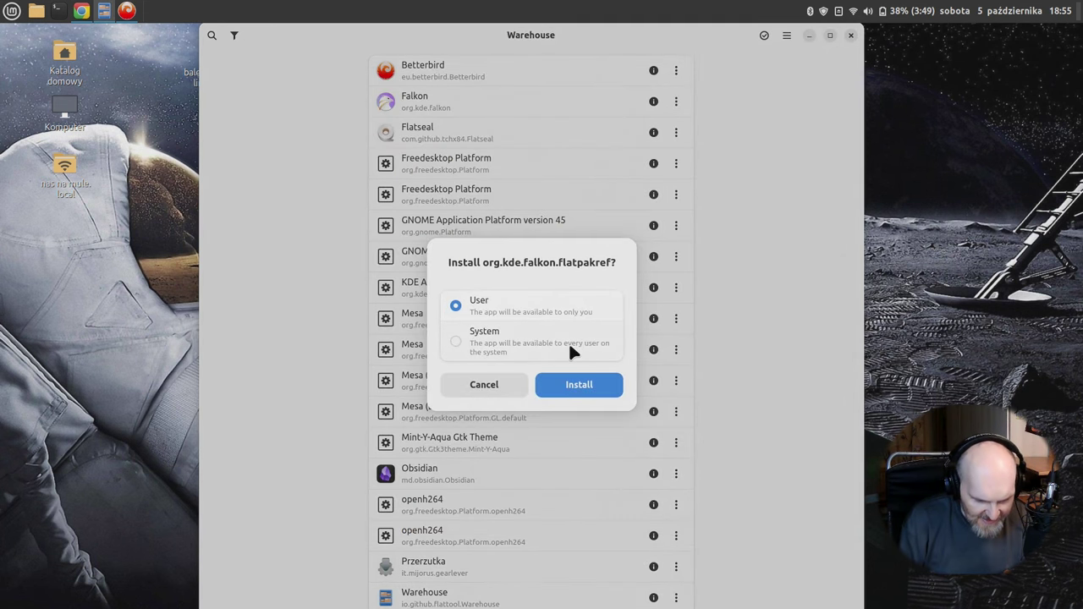
{"action": "left_click", "coordinate": [456, 340]}
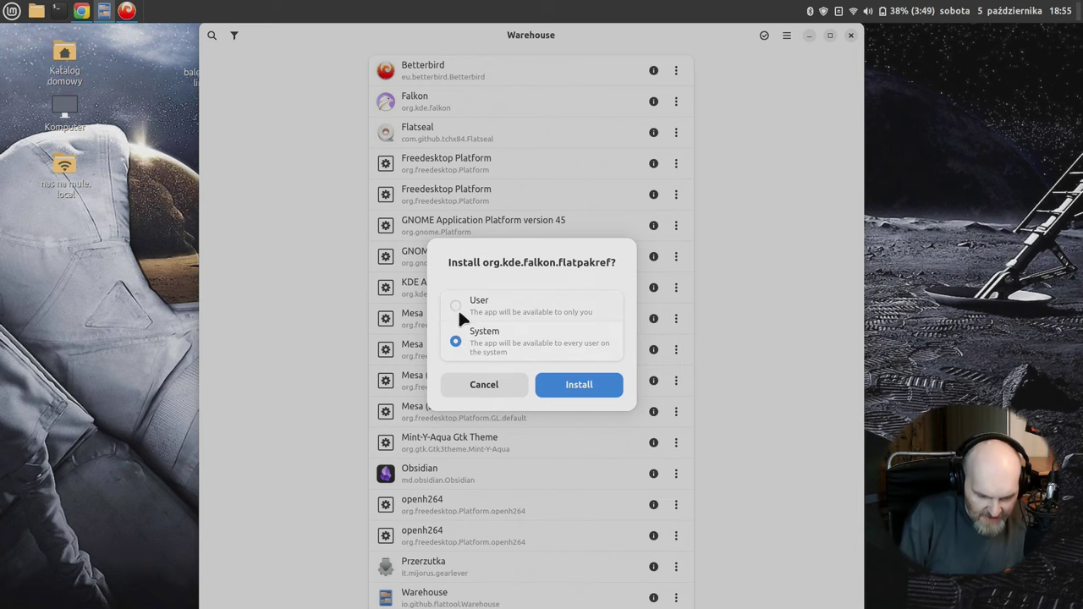
{"action": "left_click", "coordinate": [457, 306]}
{"action": "left_click", "coordinate": [583, 384]}
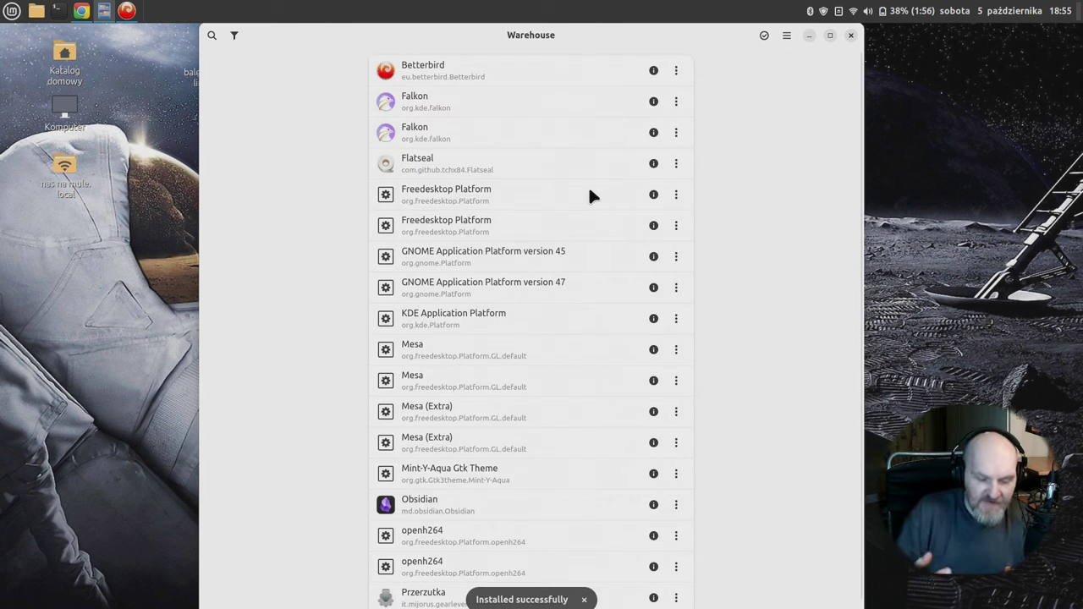
{"action": "scroll", "coordinate": [491, 216], "scroll_direction": "down", "scroll_amount": 1}
{"action": "scroll", "coordinate": [492, 218], "scroll_direction": "up", "scroll_amount": 1}
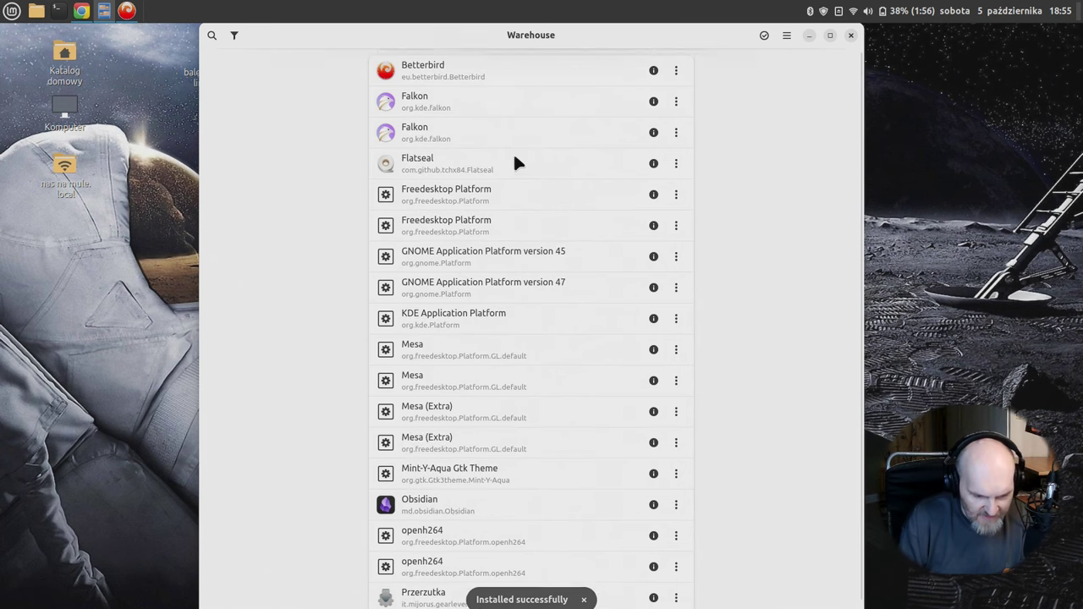
View the keyboard shortcuts overview, reposition its window, and close it.
{"action": "left_click", "coordinate": [781, 37]}
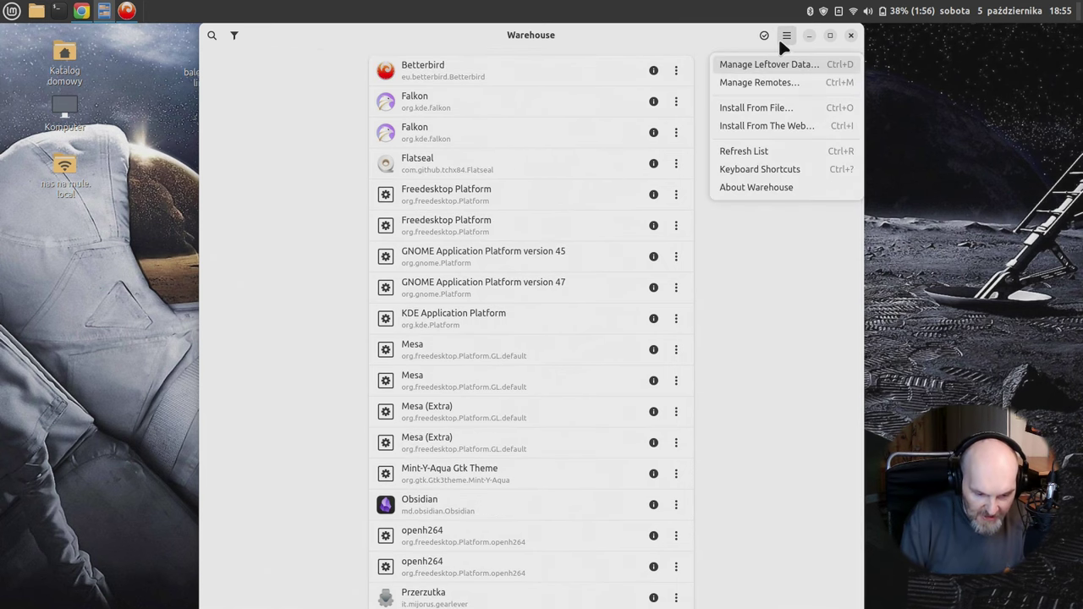
{"action": "left_click", "coordinate": [793, 168]}
{"action": "left_click_drag", "start_coordinate": [559, 161], "coordinate": [677, 135]}
{"action": "left_click", "coordinate": [828, 132]}
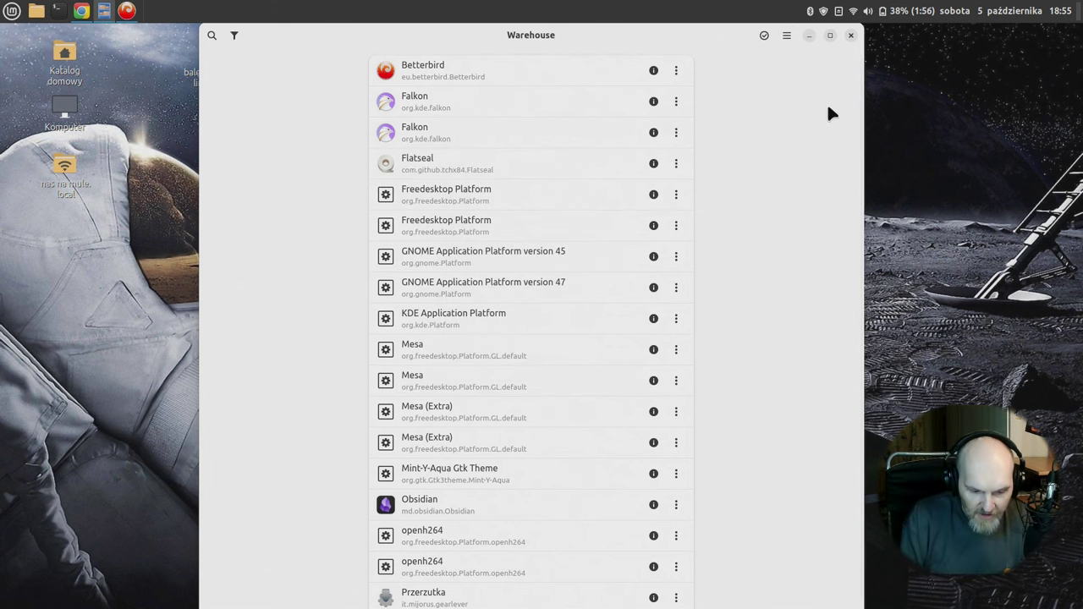
Close Warehouse, find and launch Flatseal, and reposition and enlarge its window.
{"action": "left_click", "coordinate": [850, 35]}
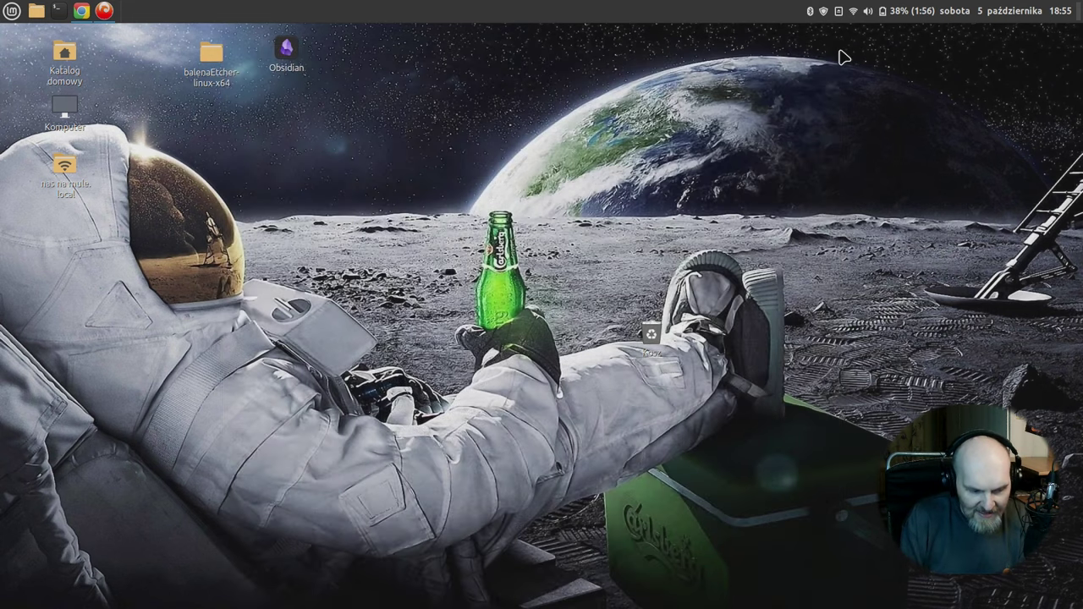
{"action": "left_click", "coordinate": [8, 14]}
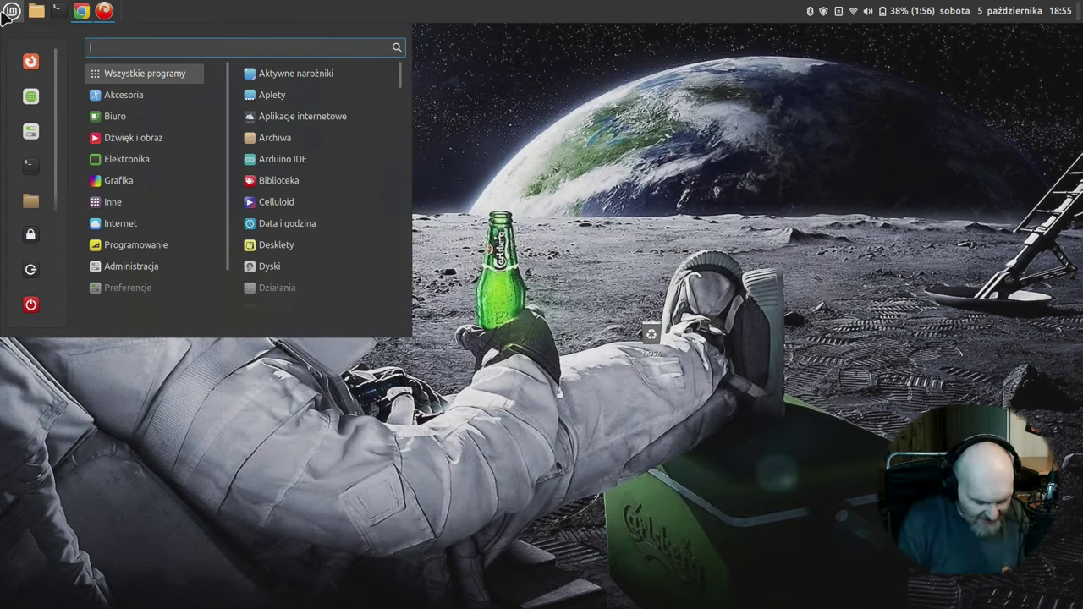
{"action": "type", "text": "flat"}
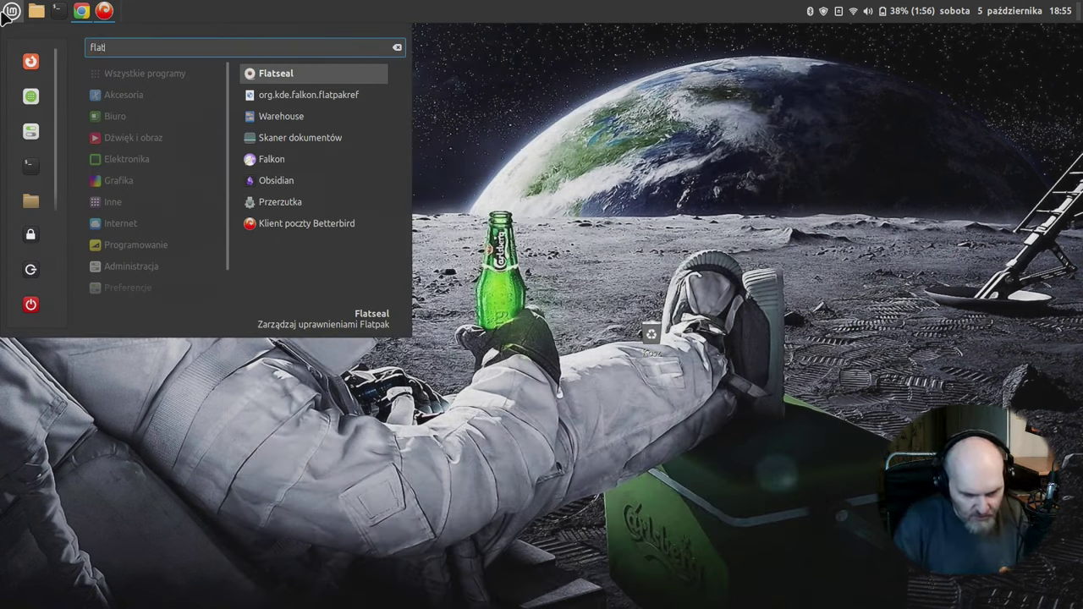
{"action": "left_click", "coordinate": [305, 79]}
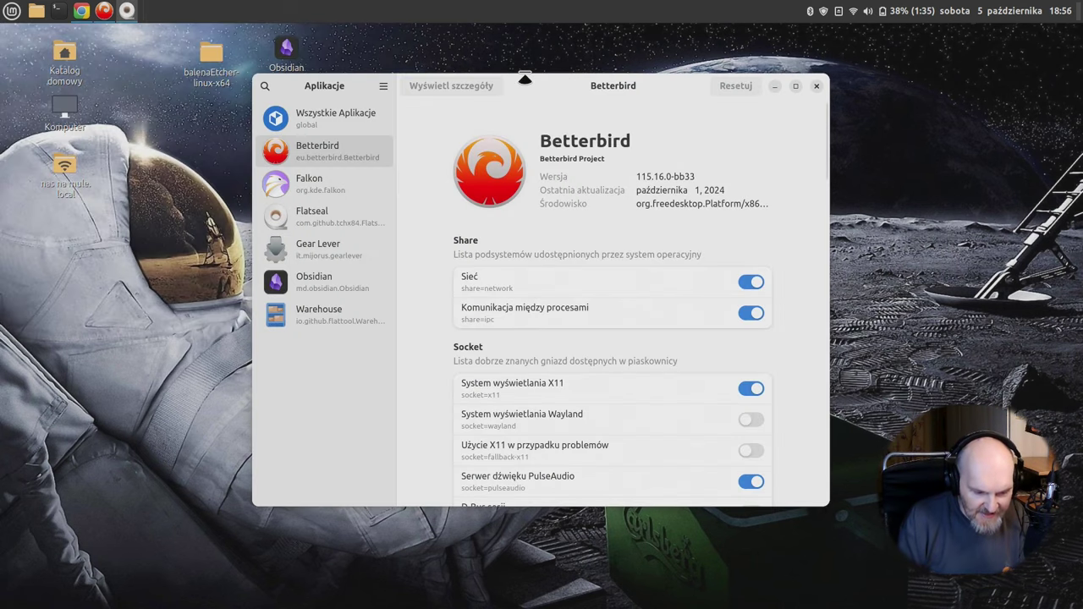
{"action": "left_click_drag", "start_coordinate": [522, 86], "coordinate": [479, 40]}
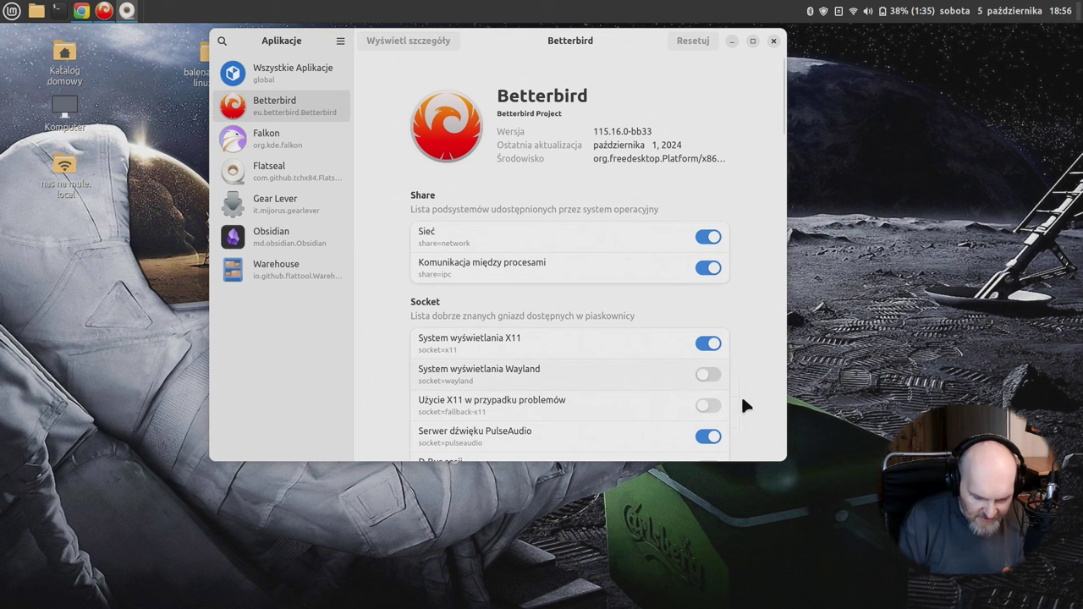
{"action": "left_click_drag", "start_coordinate": [786, 461], "coordinate": [849, 603]}
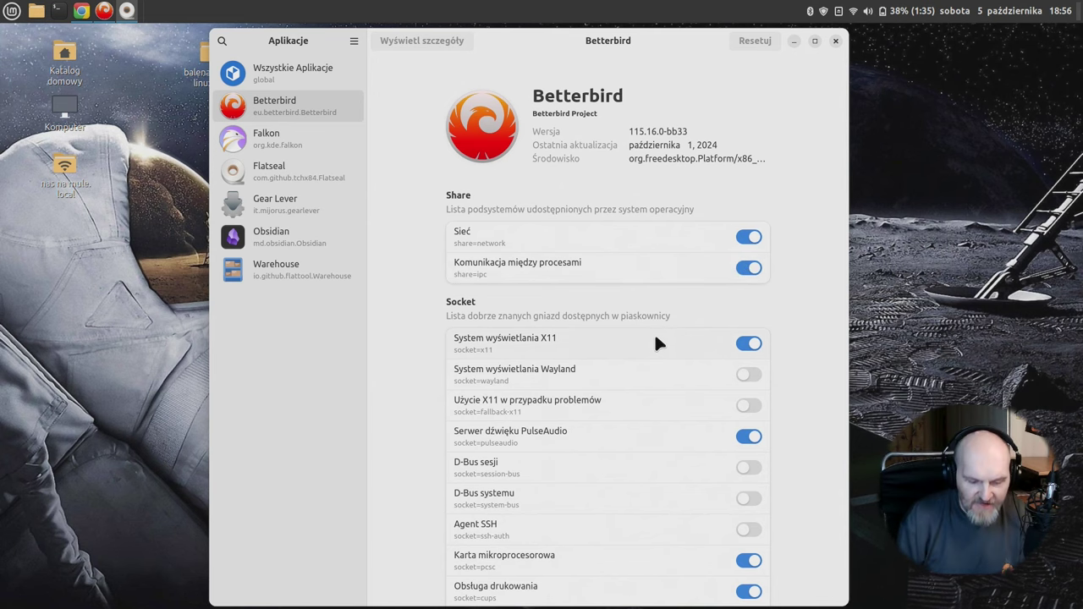
Look through all of Betterbird's permission settings, from Share and Socket down to Portals, without changing any.
{"action": "scroll", "coordinate": [677, 338], "scroll_direction": "down", "scroll_amount": 10}
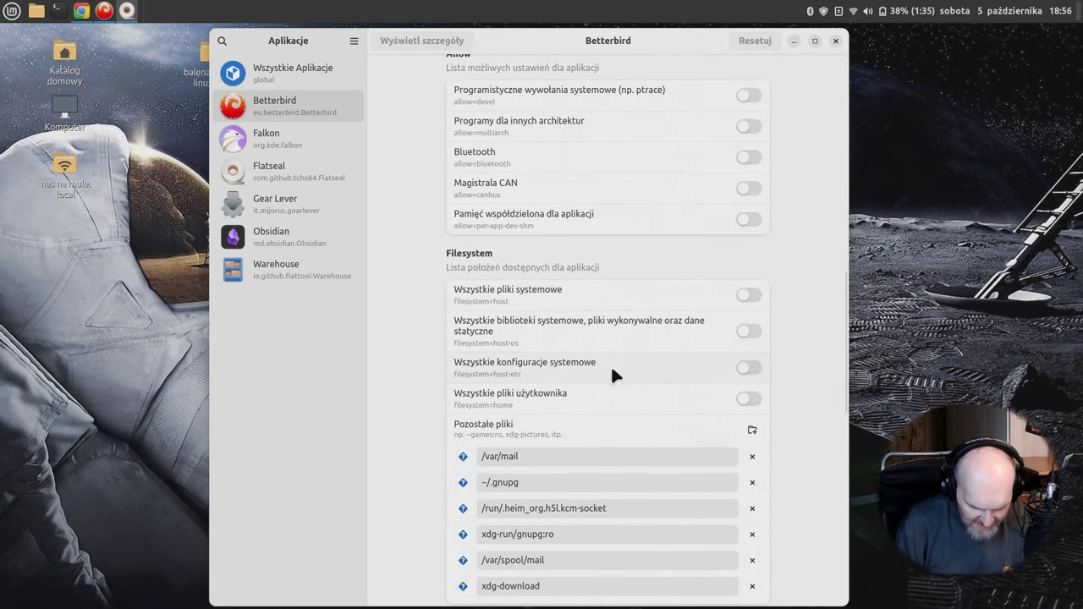
{"action": "scroll", "coordinate": [612, 370], "scroll_direction": "down", "scroll_amount": 10}
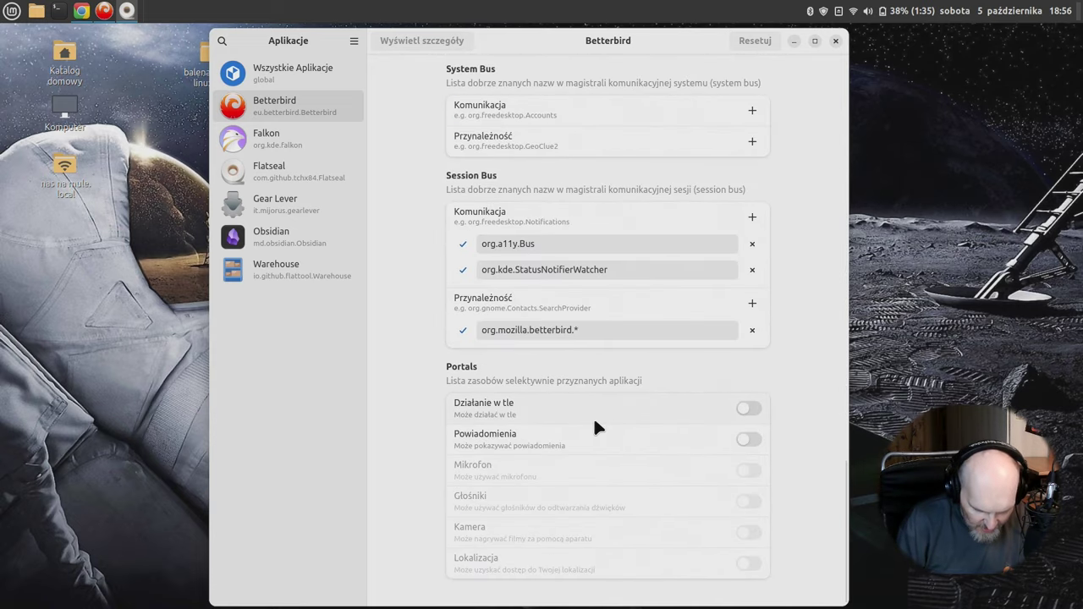
{"action": "scroll", "coordinate": [639, 400], "scroll_direction": "up", "scroll_amount": 20}
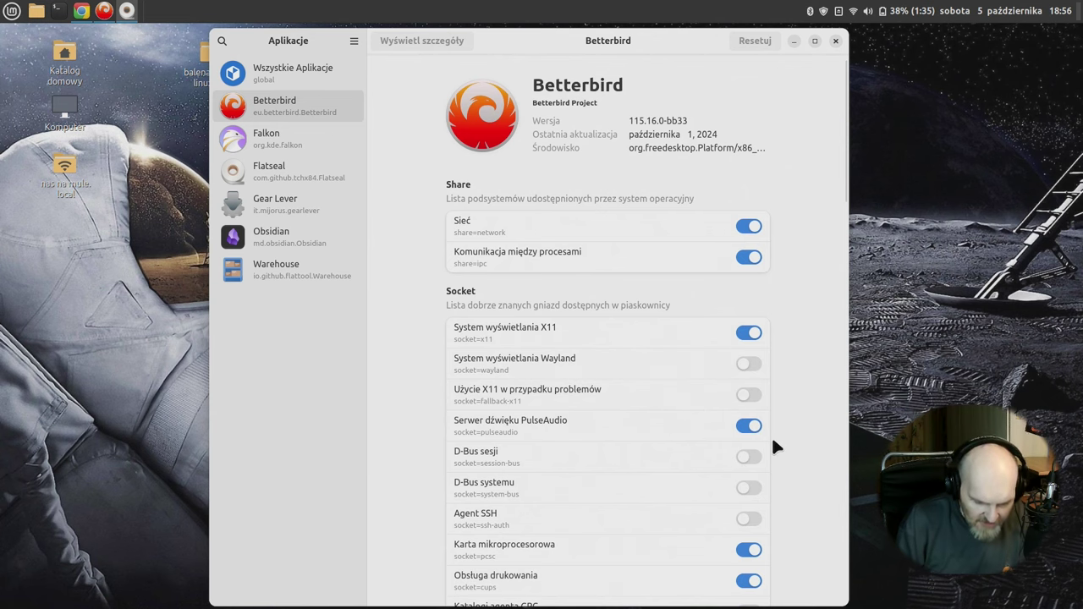
{"action": "scroll", "coordinate": [732, 481], "scroll_direction": "up", "scroll_amount": 1}
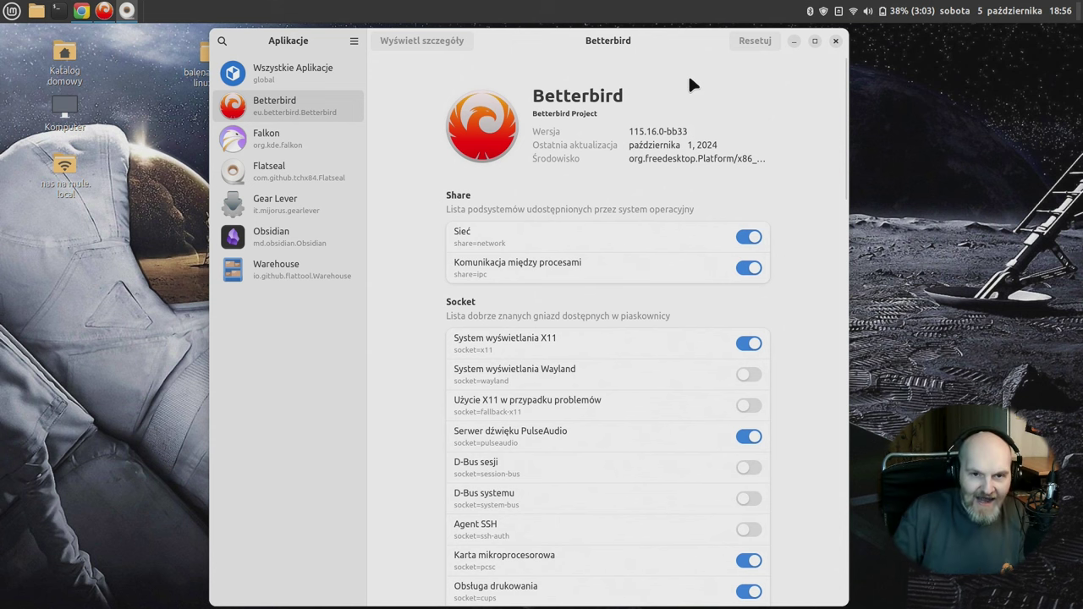
{"action": "scroll", "coordinate": [596, 195], "scroll_direction": "down", "scroll_amount": 5}
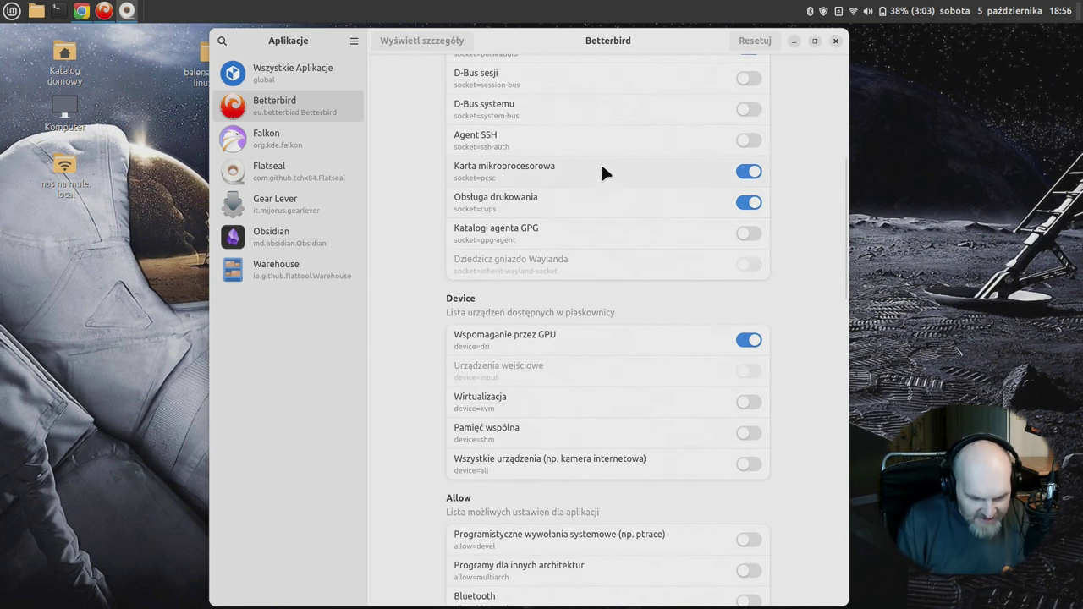
{"action": "scroll", "coordinate": [602, 173], "scroll_direction": "up", "scroll_amount": 5}
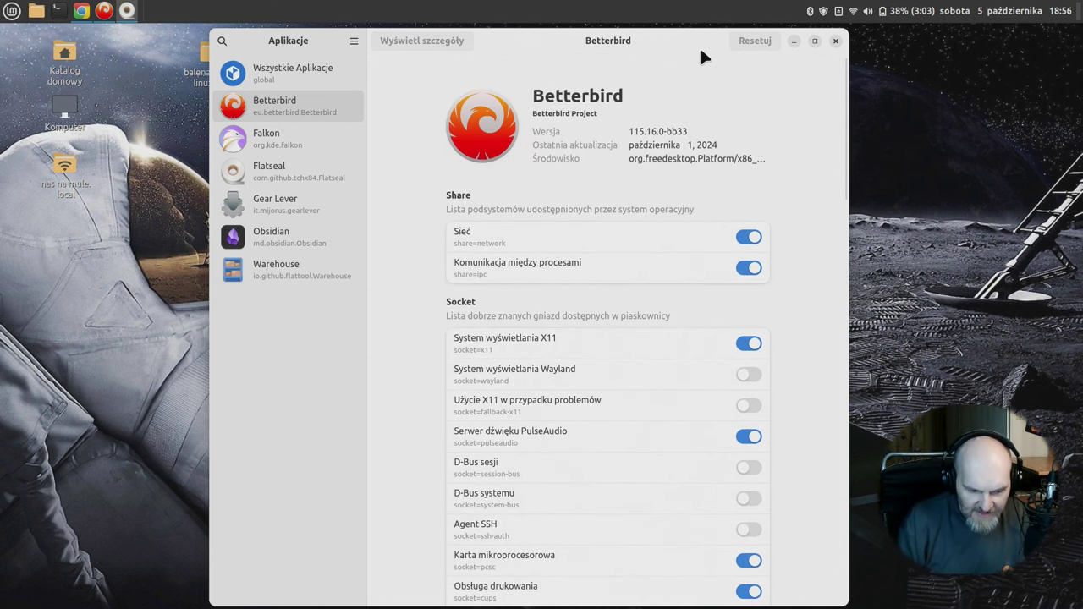
Open Falkon's permissions, disable its network access (share=network), and close the running Falkon browser.
{"action": "left_click", "coordinate": [310, 149]}
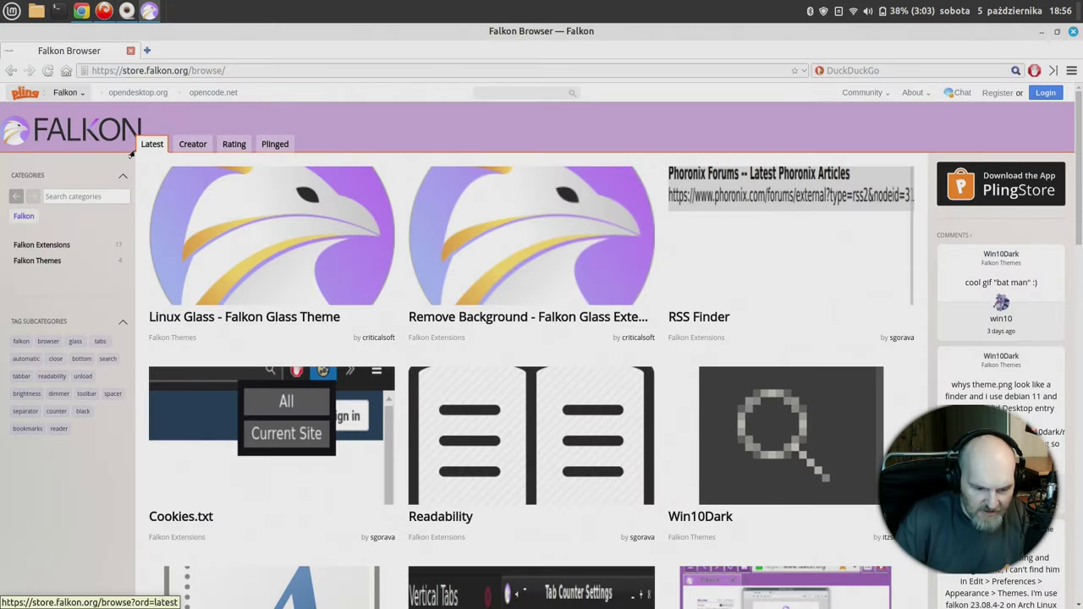
{"action": "key", "text": "alt+Tab"}
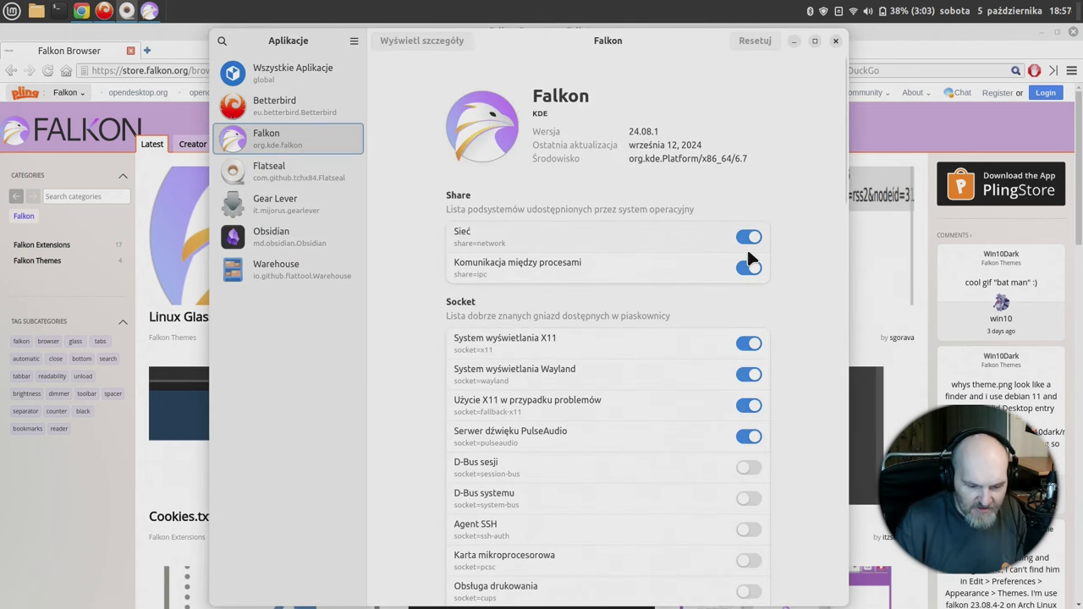
{"action": "left_click", "coordinate": [1071, 31]}
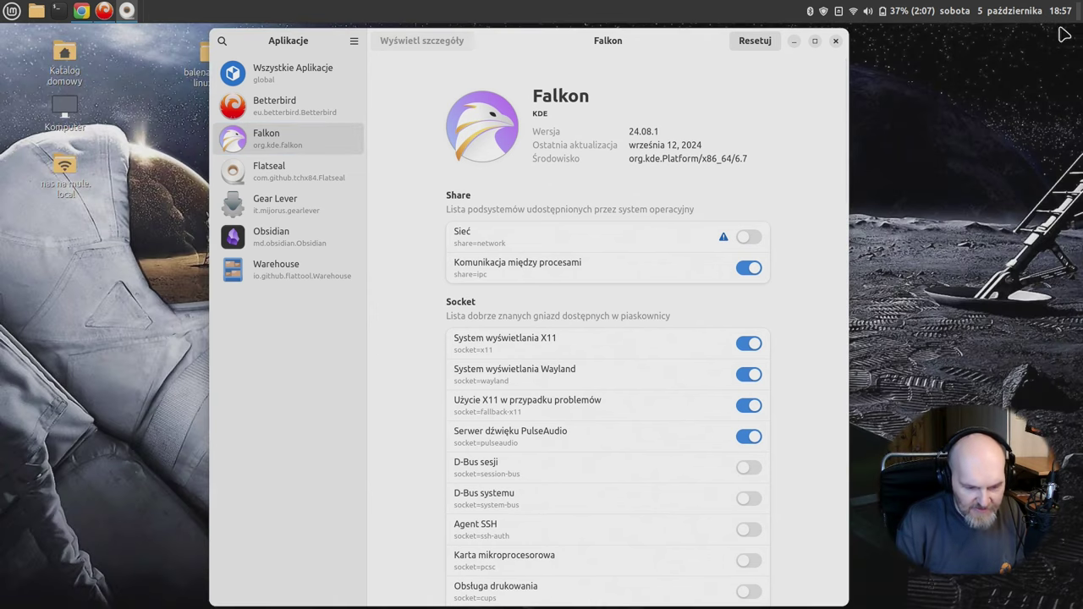
Search the installed applications for "falk" and relaunch Falkon to test its internet access.
{"action": "left_click", "coordinate": [12, 10]}
{"action": "type", "text": "falk"}
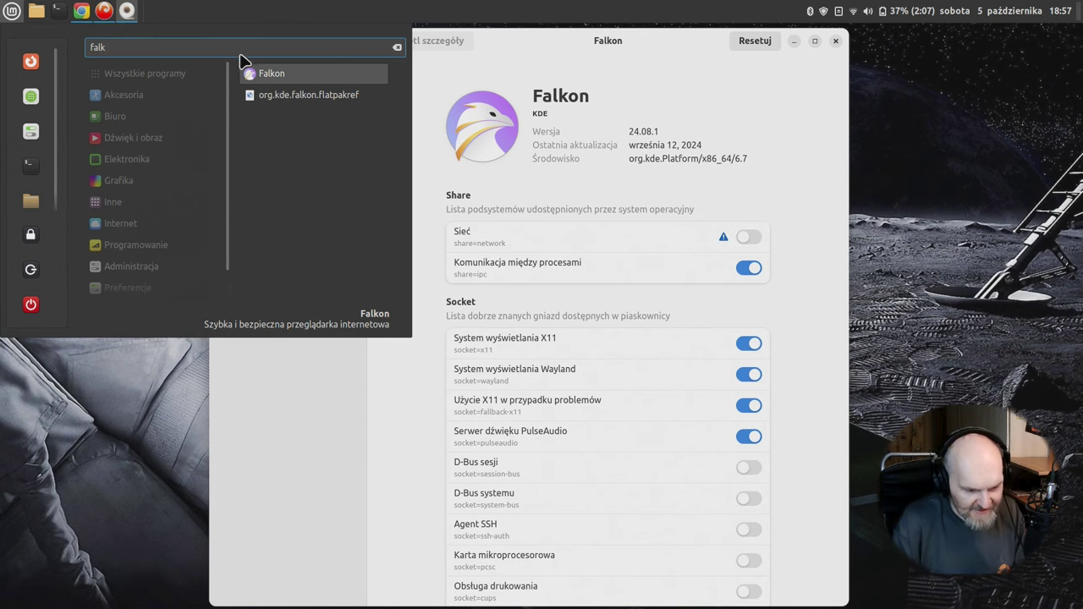
{"action": "left_click", "coordinate": [272, 75]}
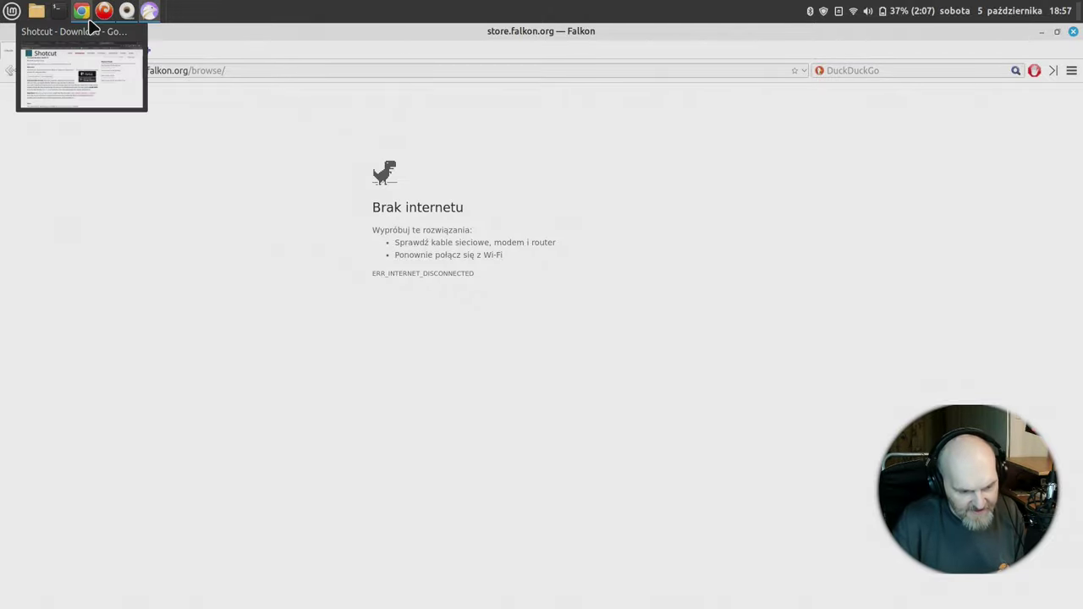
Switch to Chrome, load the bookmarked DistroWatch site to check the system's connection, and return to Falkon.
{"action": "left_click", "coordinate": [92, 27]}
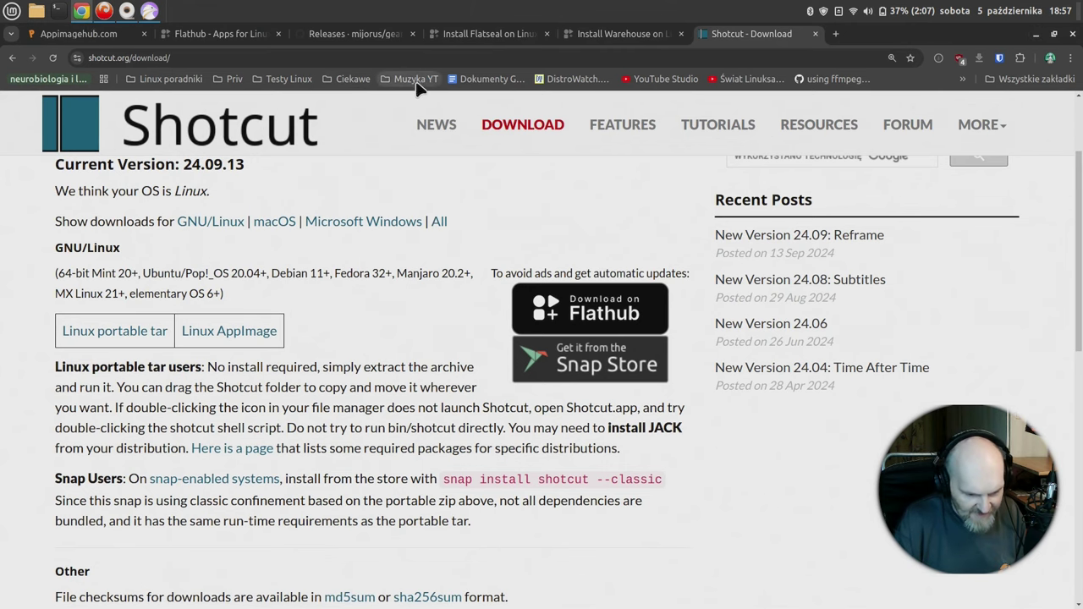
{"action": "left_click", "coordinate": [580, 82]}
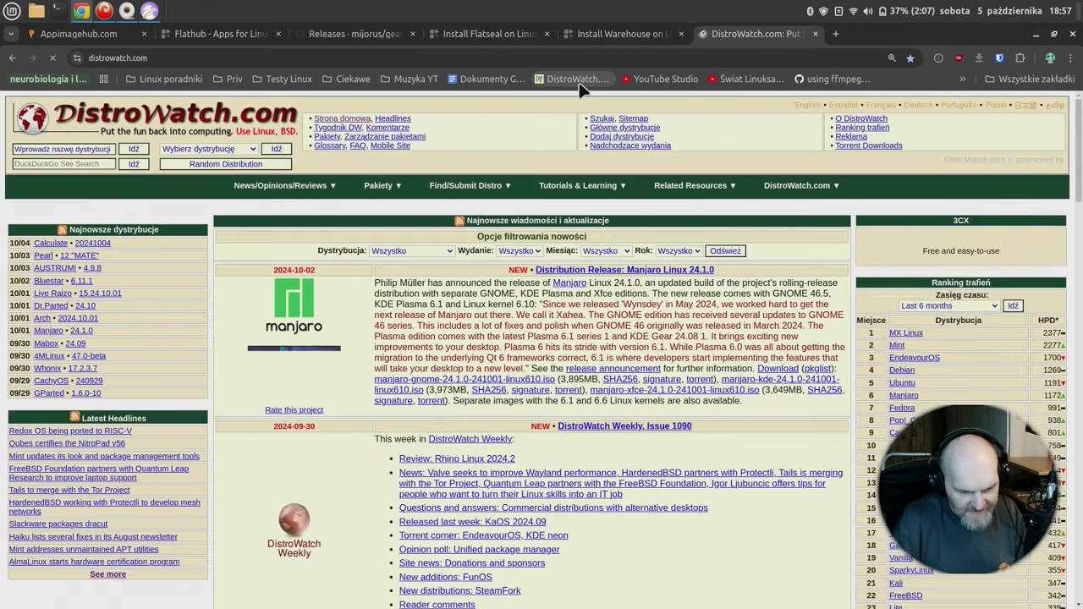
{"action": "key", "text": "alt+Tab"}
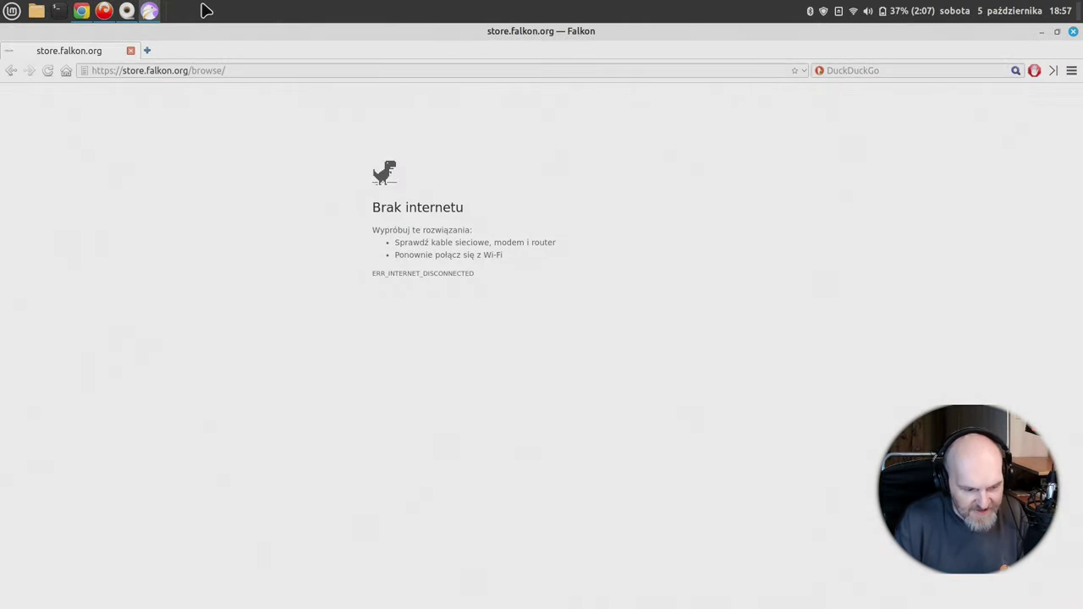
Try to look up google in a new Falkon tab, and close the browser.
{"action": "left_click", "coordinate": [147, 50]}
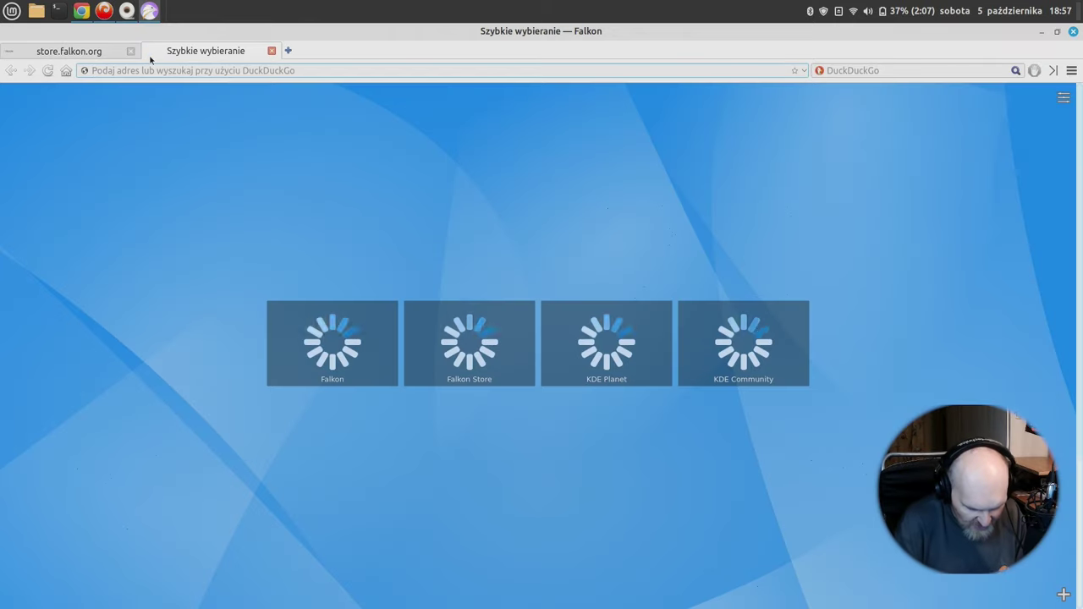
{"action": "type", "text": "google"}
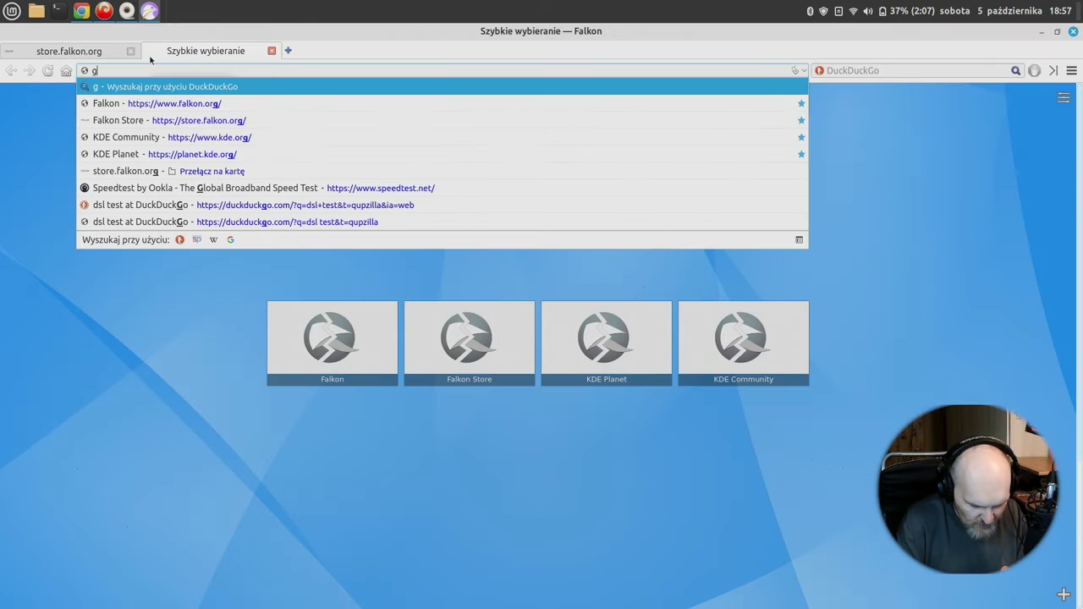
{"action": "key", "text": "Return"}
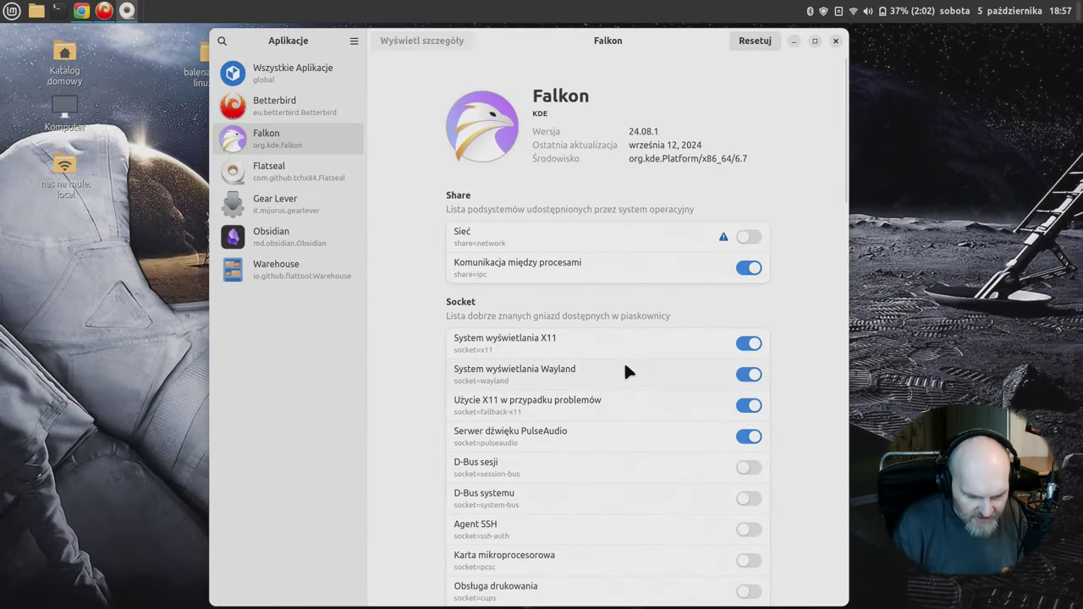
Look through Falkon's permission settings in Flatseal, from Socket down to Portals.
{"action": "scroll", "coordinate": [526, 394], "scroll_direction": "down", "scroll_amount": 4}
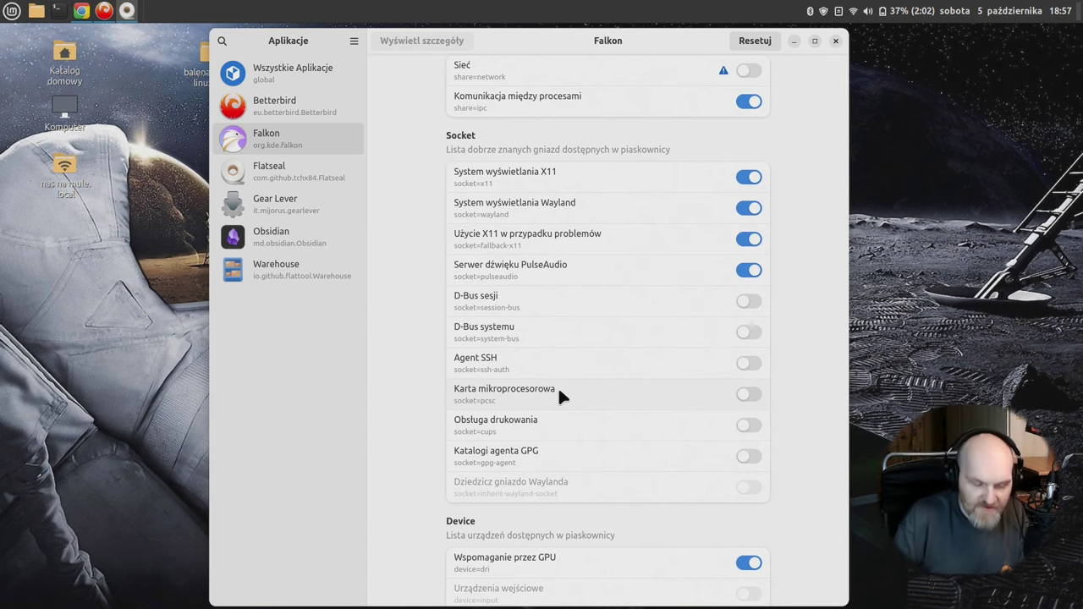
{"action": "scroll", "coordinate": [577, 335], "scroll_direction": "down", "scroll_amount": 1}
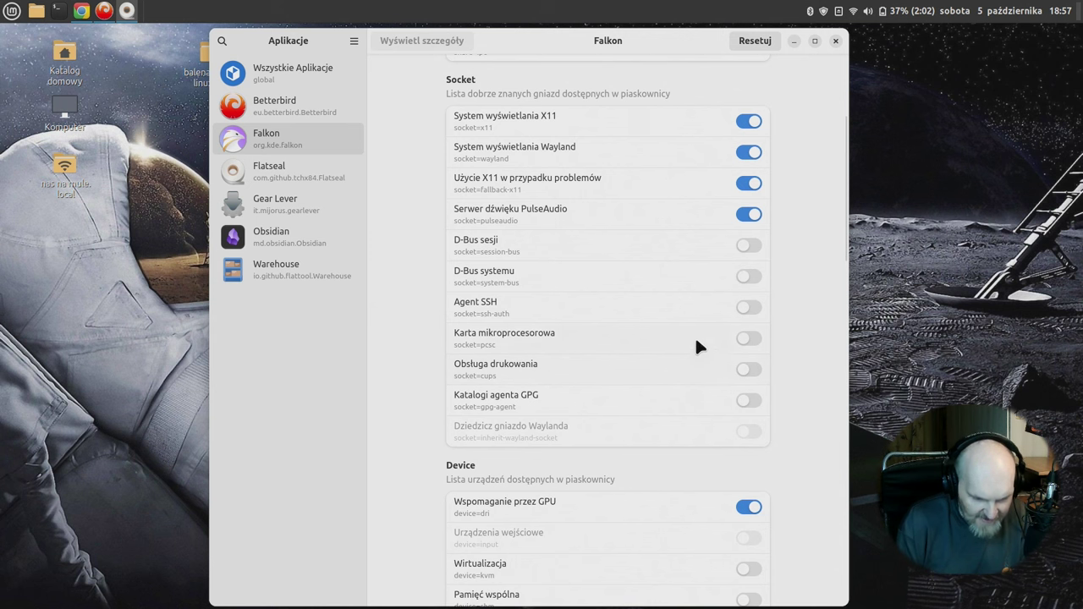
{"action": "scroll", "coordinate": [668, 347], "scroll_direction": "down", "scroll_amount": 6}
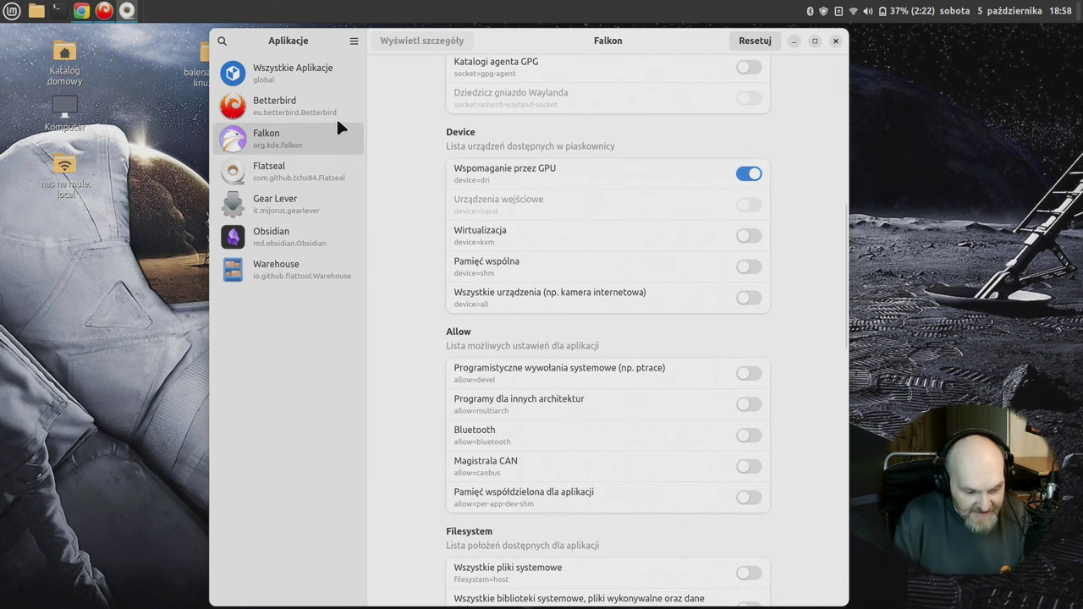
{"action": "scroll", "coordinate": [605, 360], "scroll_direction": "down", "scroll_amount": 6}
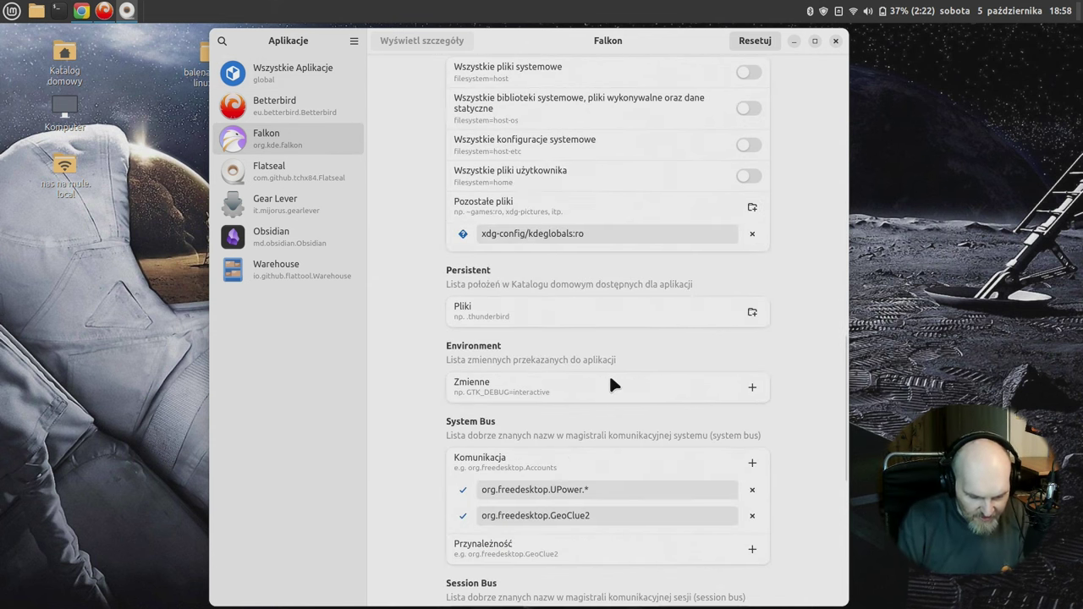
{"action": "scroll", "coordinate": [614, 385], "scroll_direction": "down", "scroll_amount": 5}
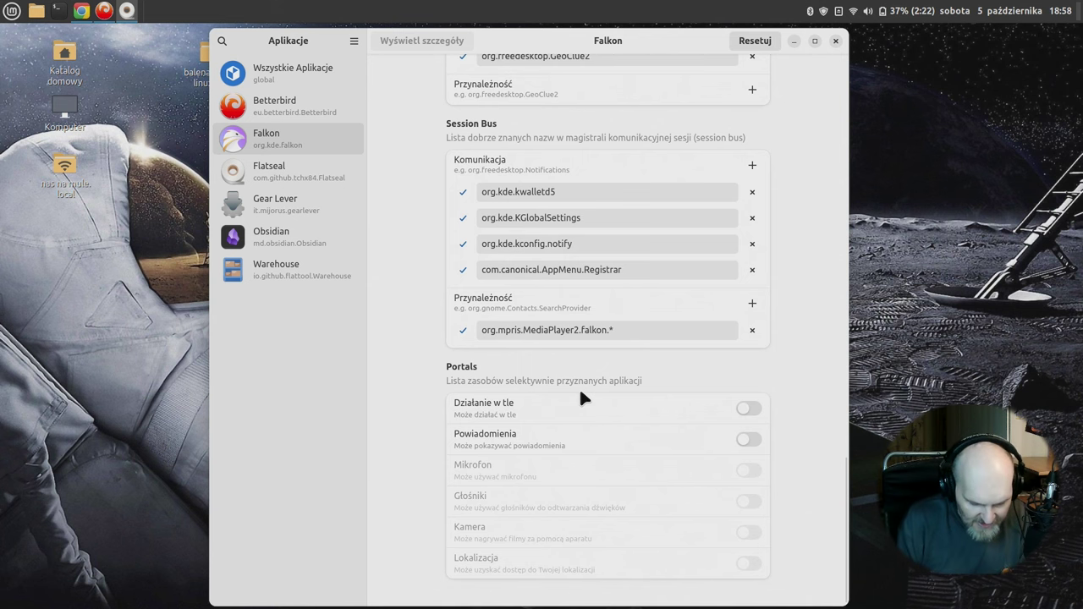
{"action": "scroll", "coordinate": [601, 324], "scroll_direction": "up", "scroll_amount": 15}
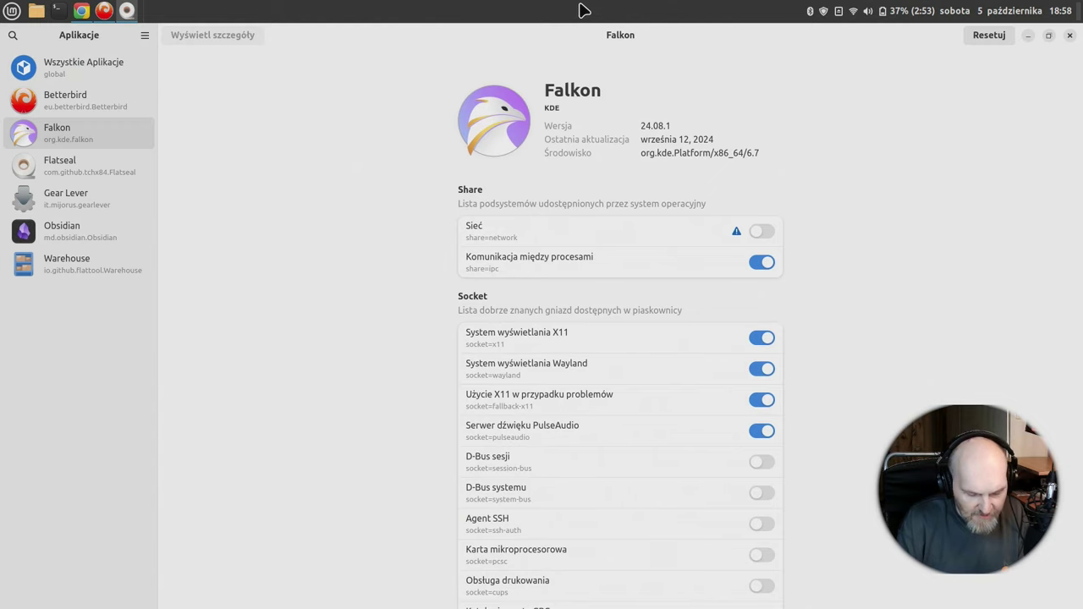
Restore and reposition the maximized Flatseal window, view the permissions of Flatseal and Obsidian, and return to Falkon's.
{"action": "mouse_move", "coordinate": [599, 27]}
{"action": "left_mouse_down"}
{"action": "mouse_move", "coordinate": [581, 87]}
{"action": "mouse_move", "coordinate": [611, 29]}
{"action": "mouse_move", "coordinate": [600, 41]}
{"action": "left_mouse_up"}
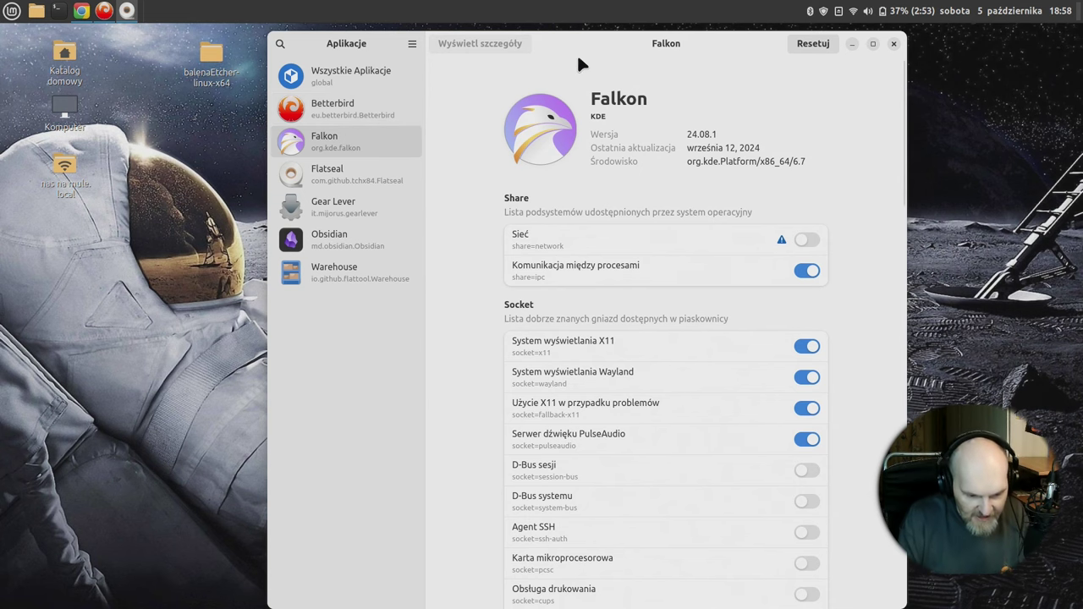
{"action": "mouse_move", "coordinate": [547, 56]}
{"action": "left_mouse_down"}
{"action": "mouse_move", "coordinate": [721, 157]}
{"action": "mouse_move", "coordinate": [588, 52]}
{"action": "mouse_move", "coordinate": [534, 56]}
{"action": "left_mouse_up"}
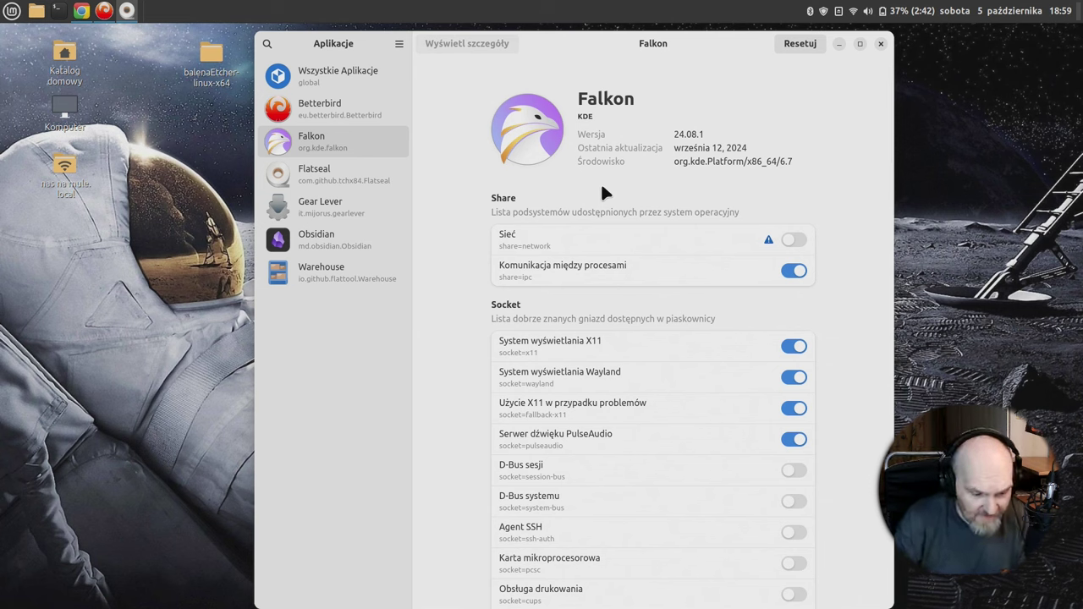
{"action": "left_click", "coordinate": [356, 181]}
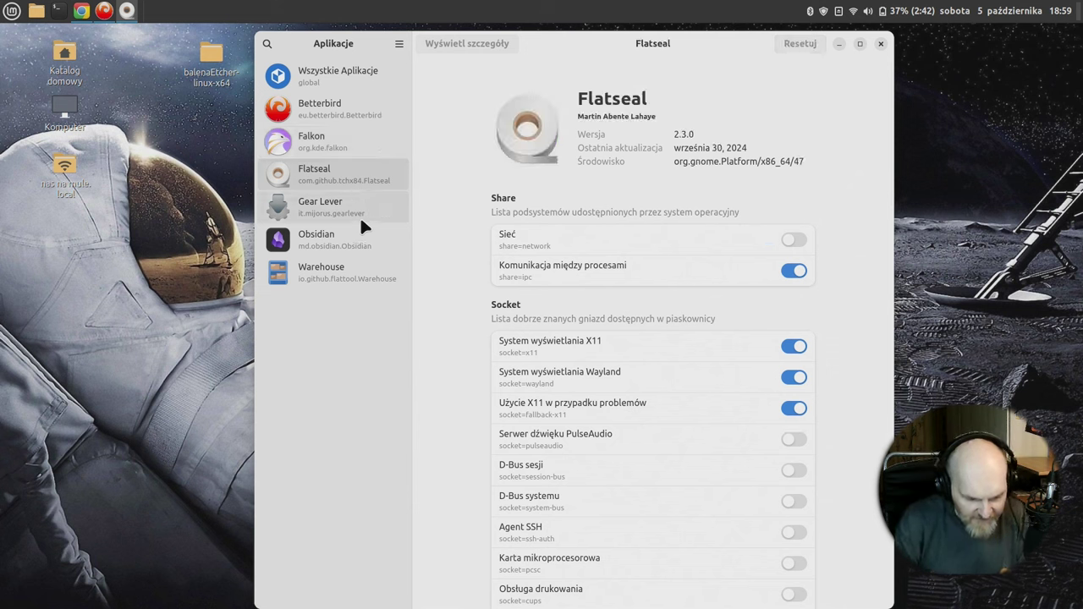
{"action": "left_click", "coordinate": [358, 245]}
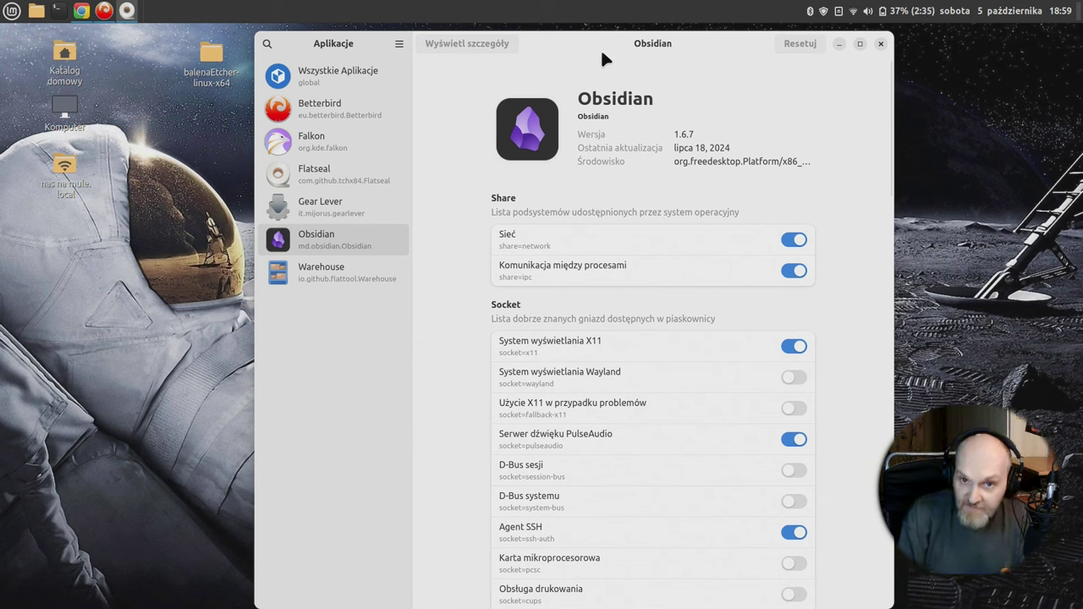
{"action": "left_click_drag", "start_coordinate": [620, 41], "coordinate": [598, 46]}
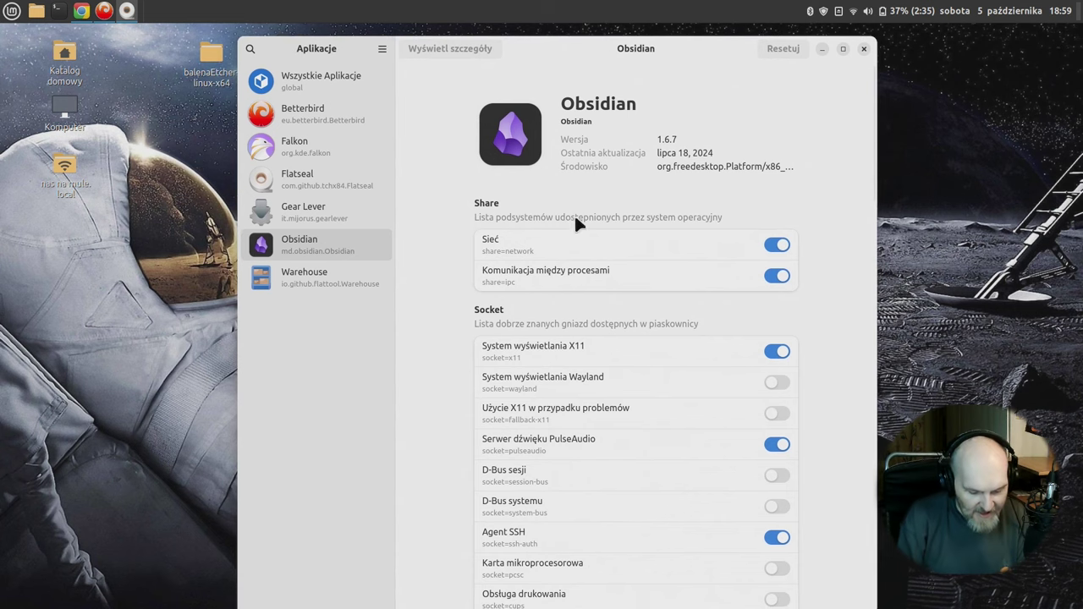
{"action": "scroll", "coordinate": [576, 321], "scroll_direction": "down", "scroll_amount": 10}
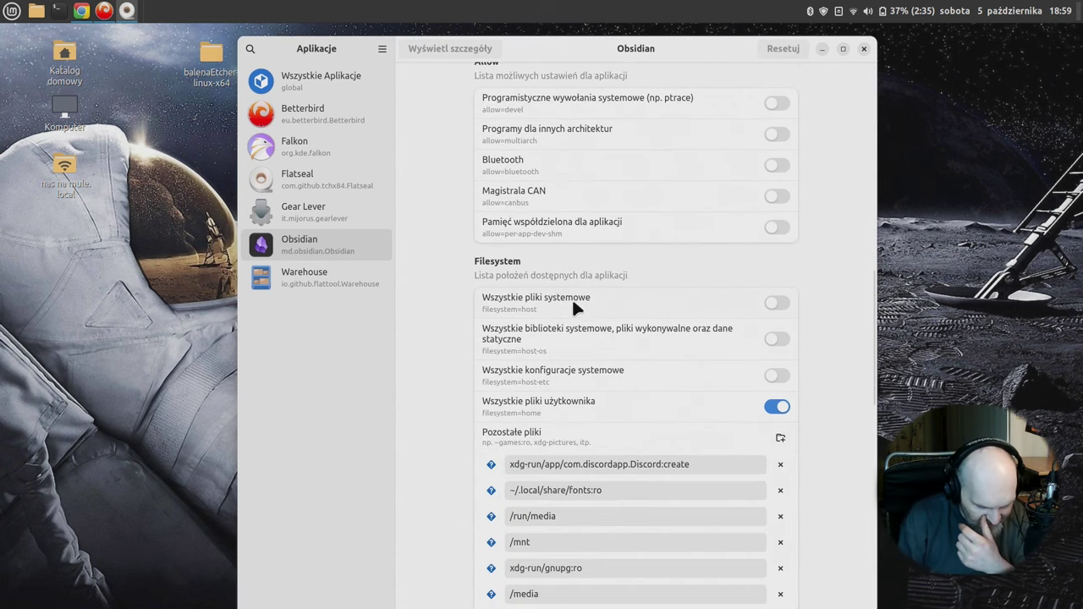
{"action": "key", "text": "Up"}
{"action": "key", "text": "Up"}
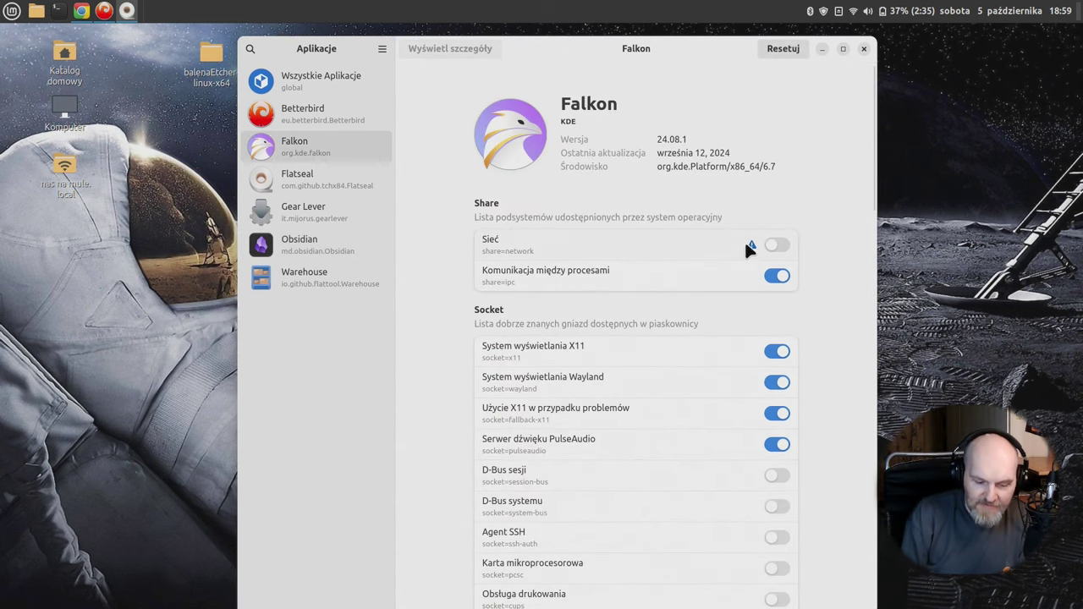
Disable Falkon's Wayland socket and enable its virtualization, printing, SSH agent, system D-Bus and session D-Bus permissions.
{"action": "left_click", "coordinate": [777, 382]}
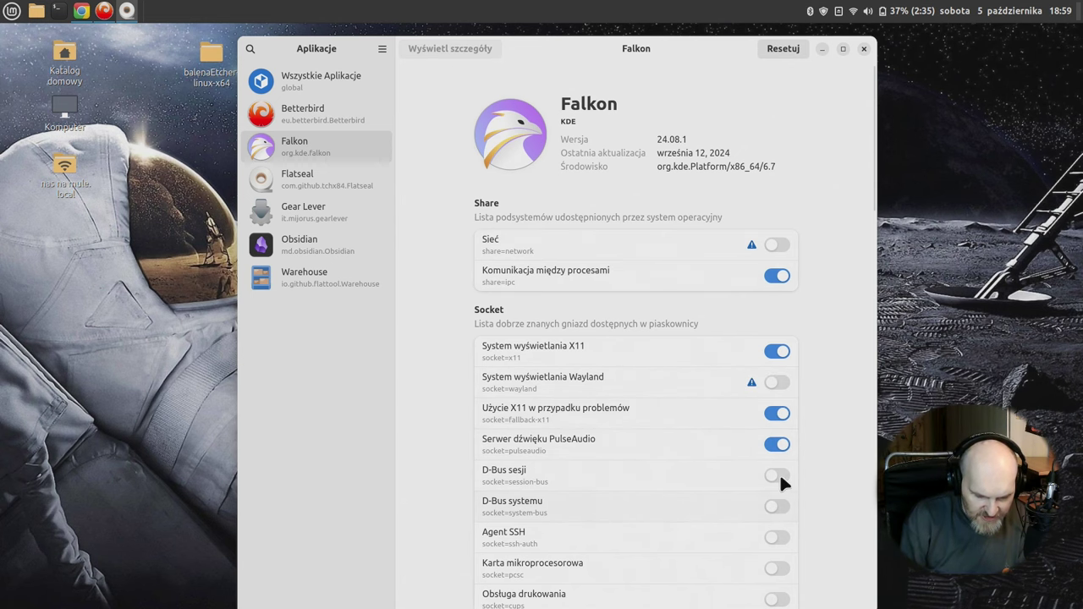
{"action": "scroll", "coordinate": [781, 479], "scroll_direction": "down", "scroll_amount": 5}
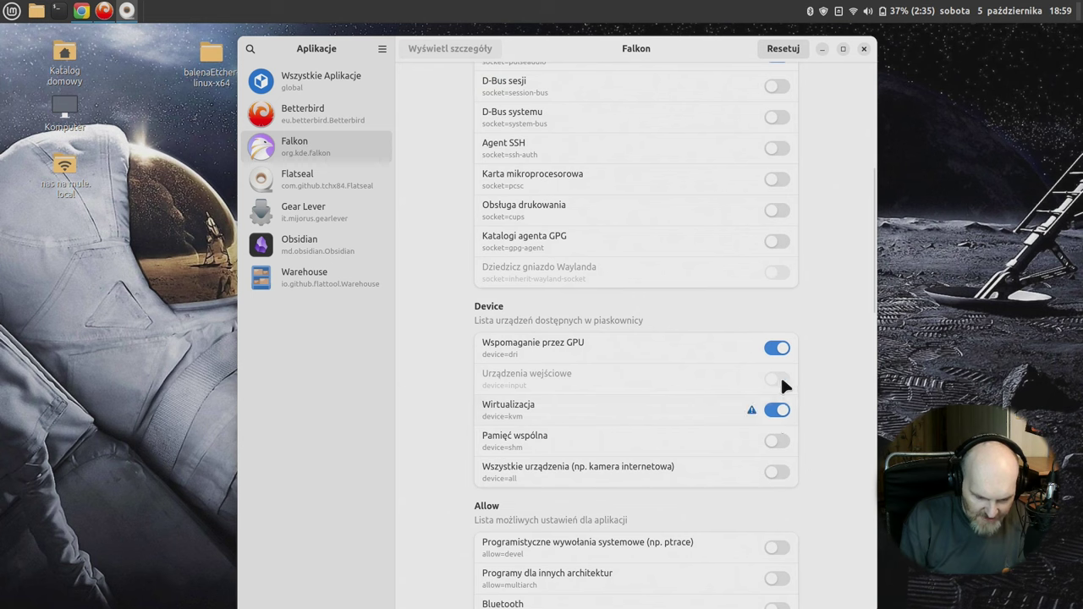
{"action": "left_click", "coordinate": [777, 210]}
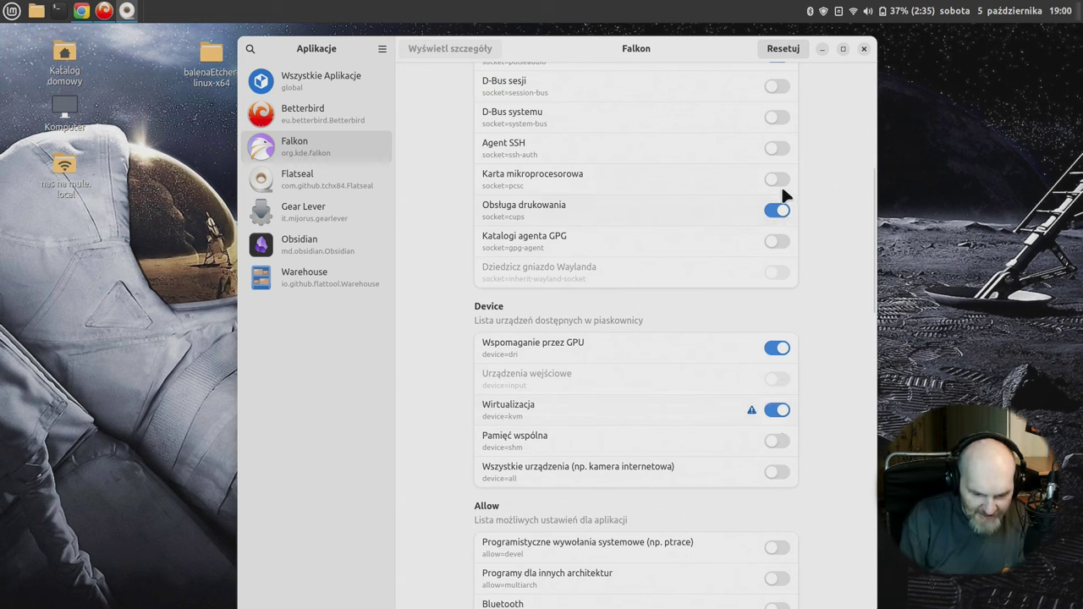
{"action": "left_click", "coordinate": [778, 148]}
{"action": "left_click", "coordinate": [777, 116]}
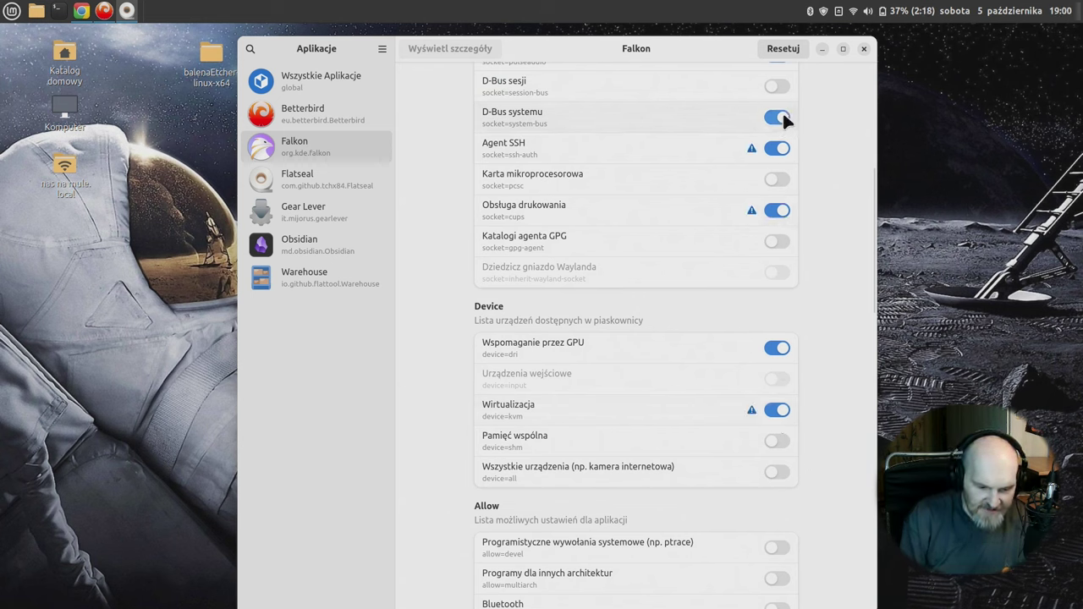
{"action": "left_click", "coordinate": [775, 85]}
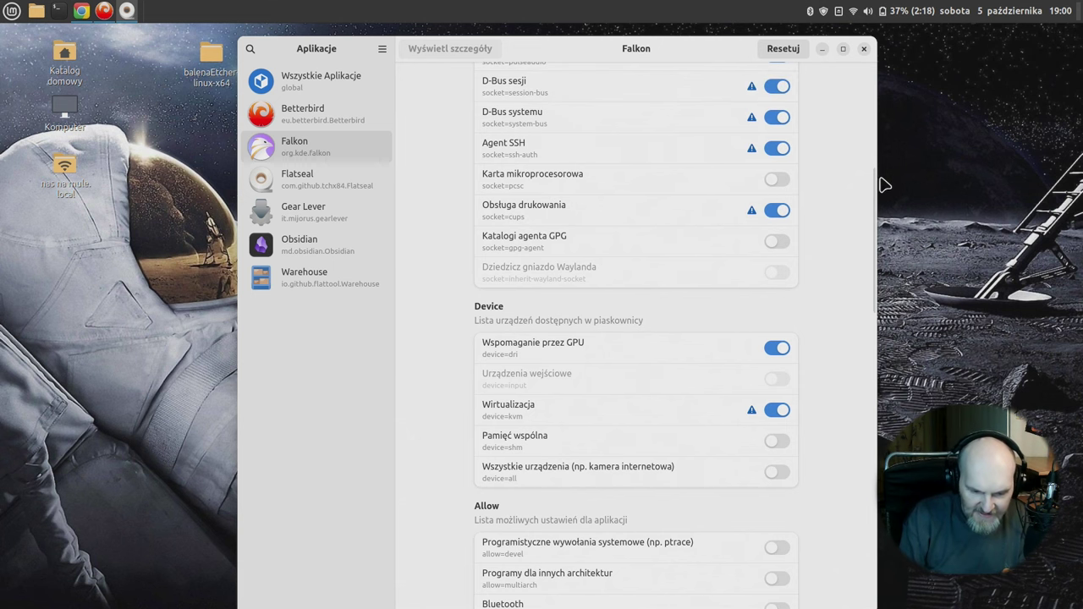
Reset all of Falkon's permissions to their defaults and check the list down to Portals.
{"action": "scroll", "coordinate": [663, 224], "scroll_direction": "up", "scroll_amount": 5}
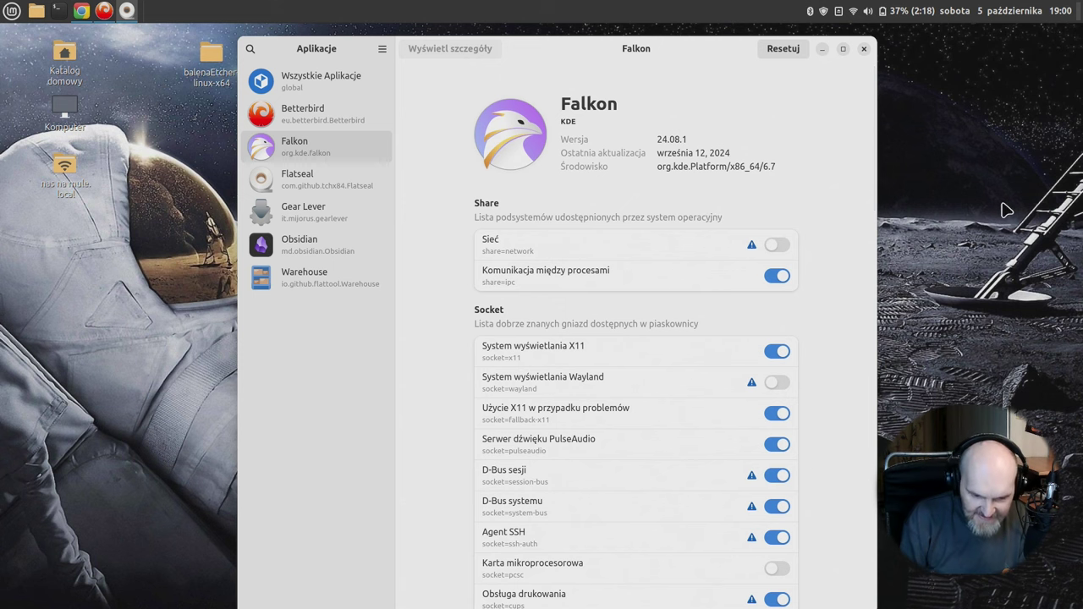
{"action": "left_click", "coordinate": [791, 47]}
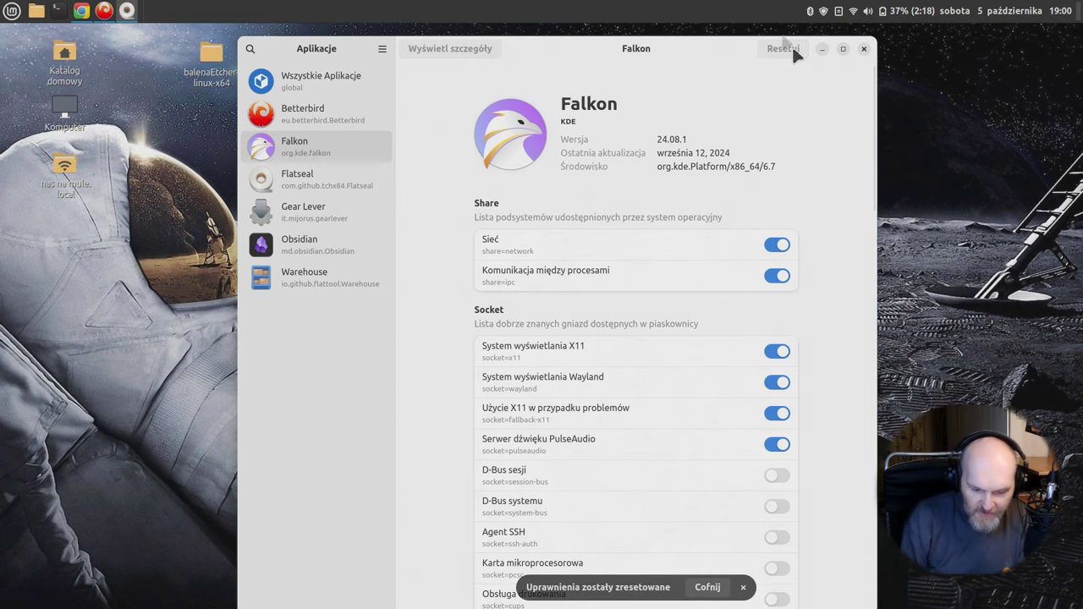
{"action": "scroll", "coordinate": [800, 216], "scroll_direction": "down", "scroll_amount": 15}
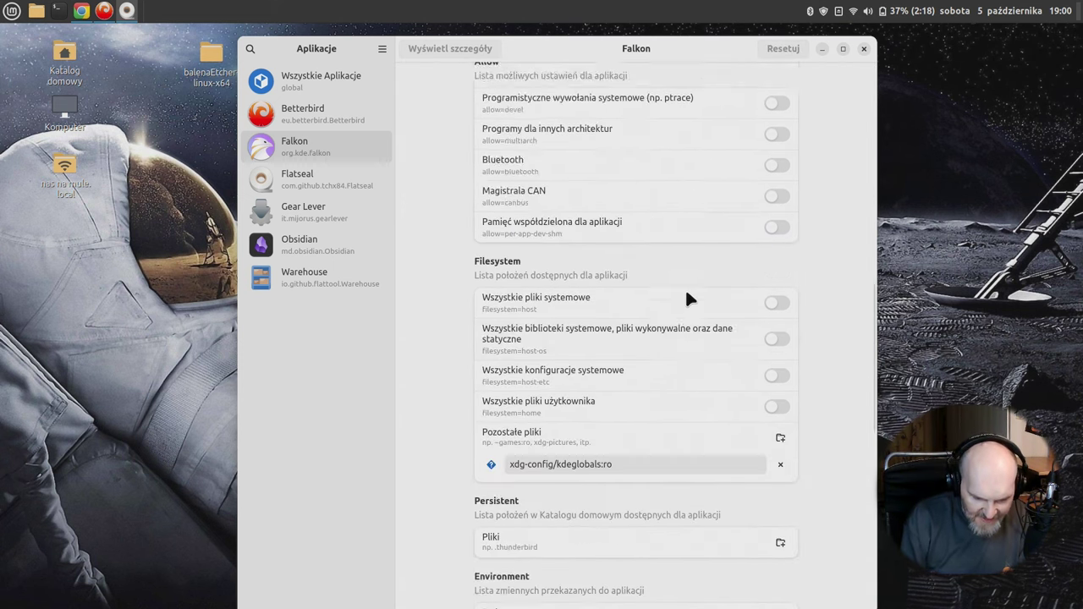
{"action": "scroll", "coordinate": [681, 290], "scroll_direction": "down", "scroll_amount": 12}
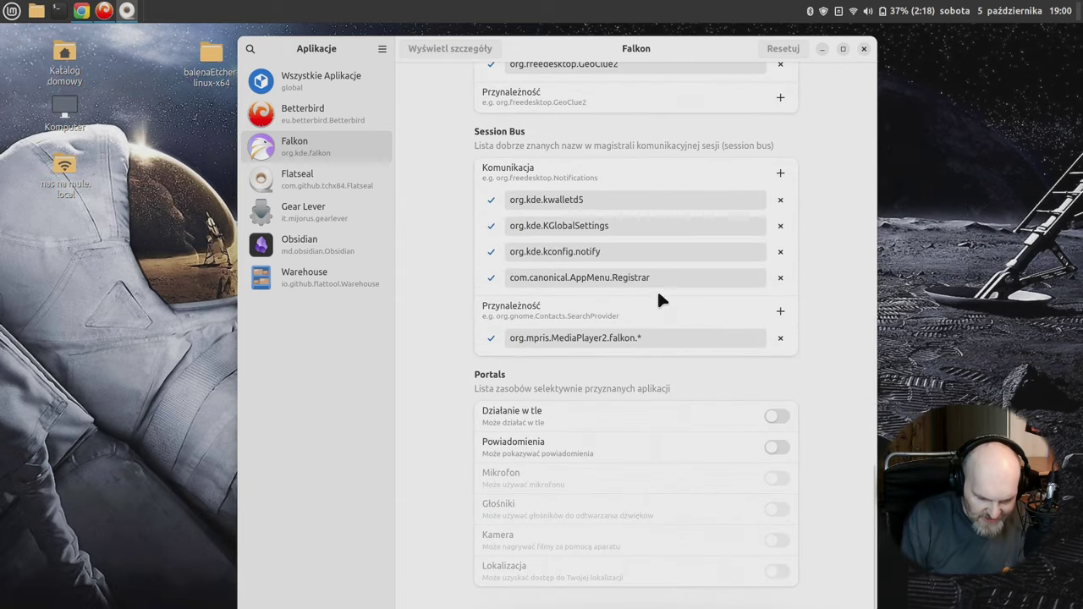
Return to the start of Falkon's permissions and open the information window about Flatseal.
{"action": "scroll", "coordinate": [669, 288], "scroll_direction": "up", "scroll_amount": 20}
{"action": "left_click", "coordinate": [381, 49]}
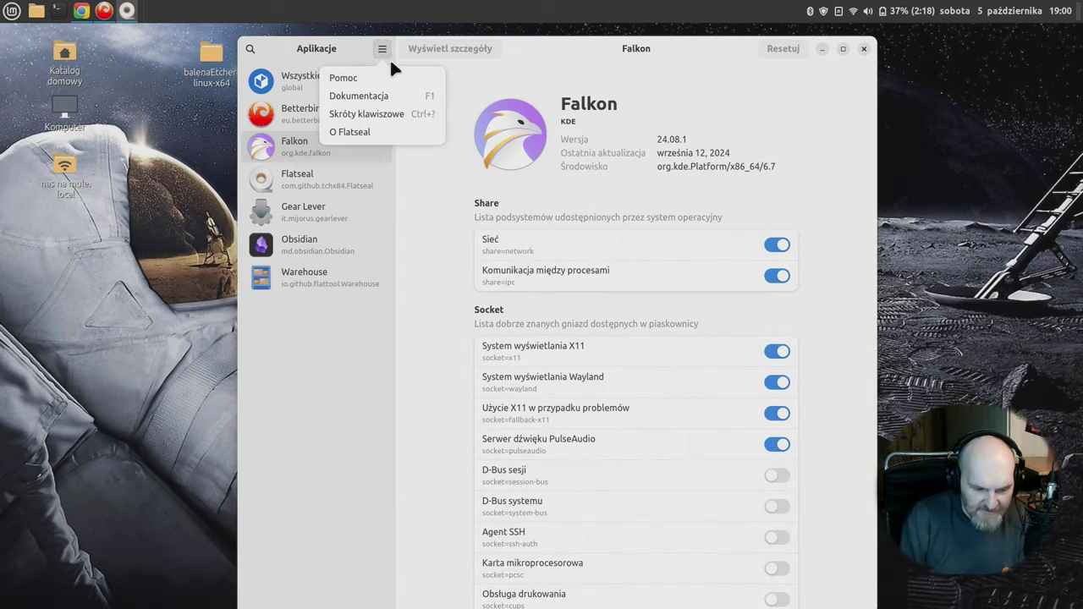
{"action": "left_click", "coordinate": [380, 134]}
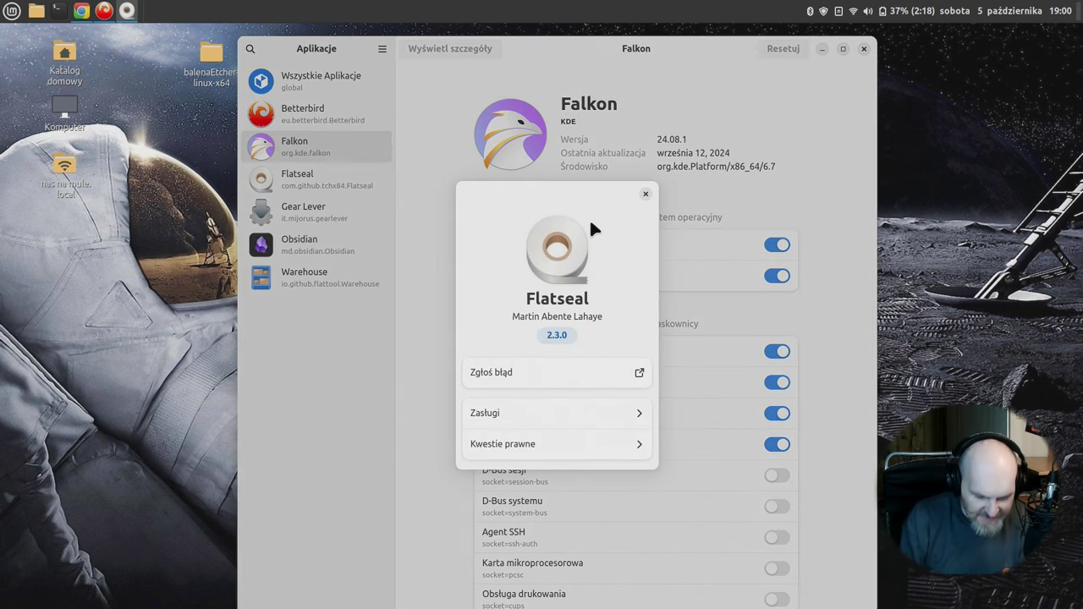
Dismiss the information window about Flatseal and view the permissions of Betterbird, Flatseal and Obsidian.
{"action": "left_click", "coordinate": [645, 193]}
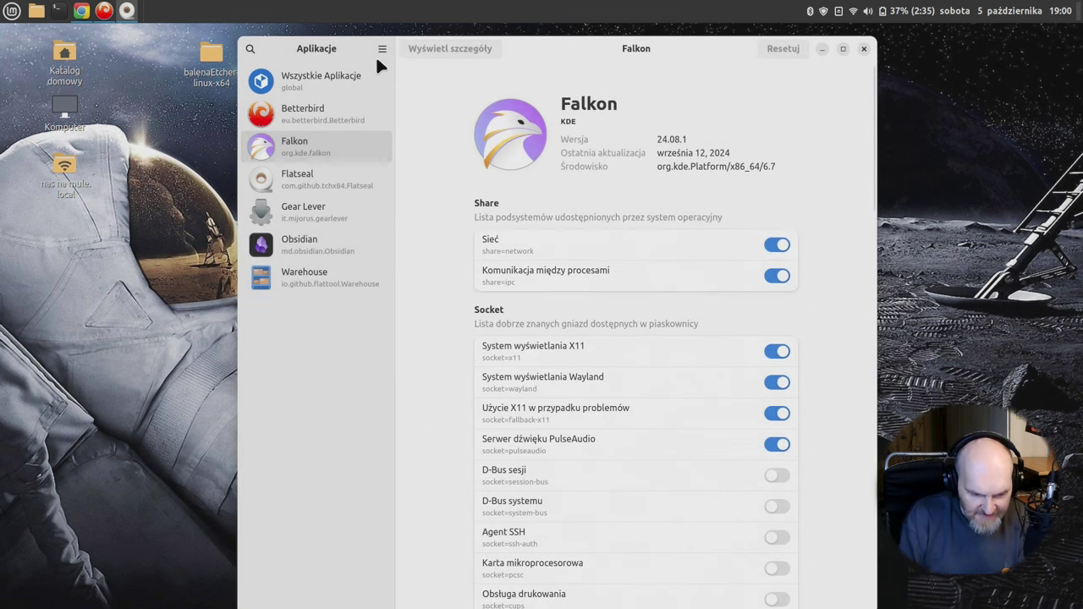
{"action": "left_click", "coordinate": [342, 119]}
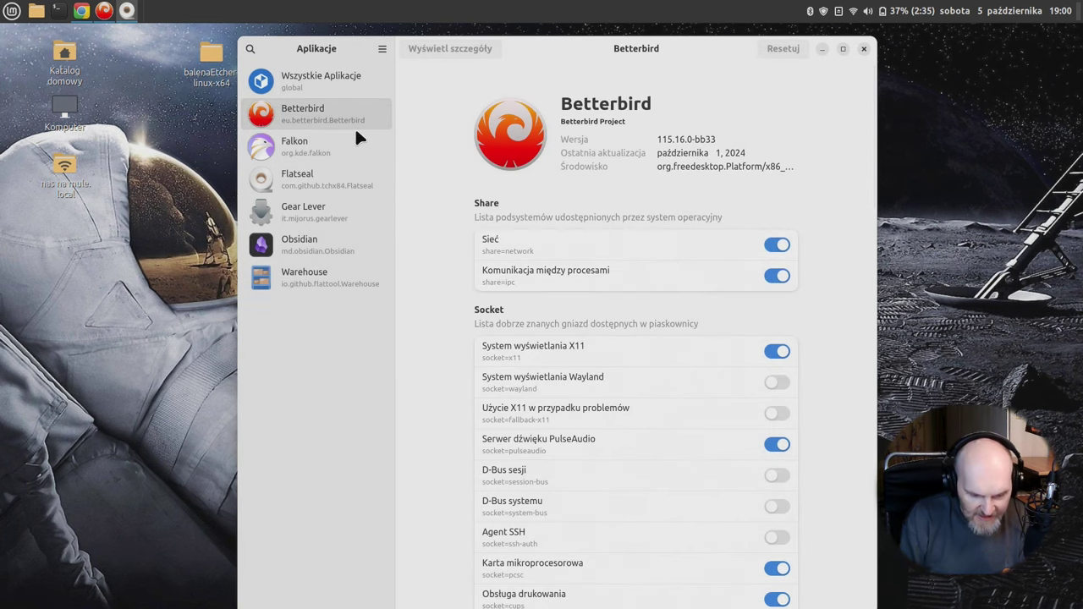
{"action": "left_click", "coordinate": [349, 174]}
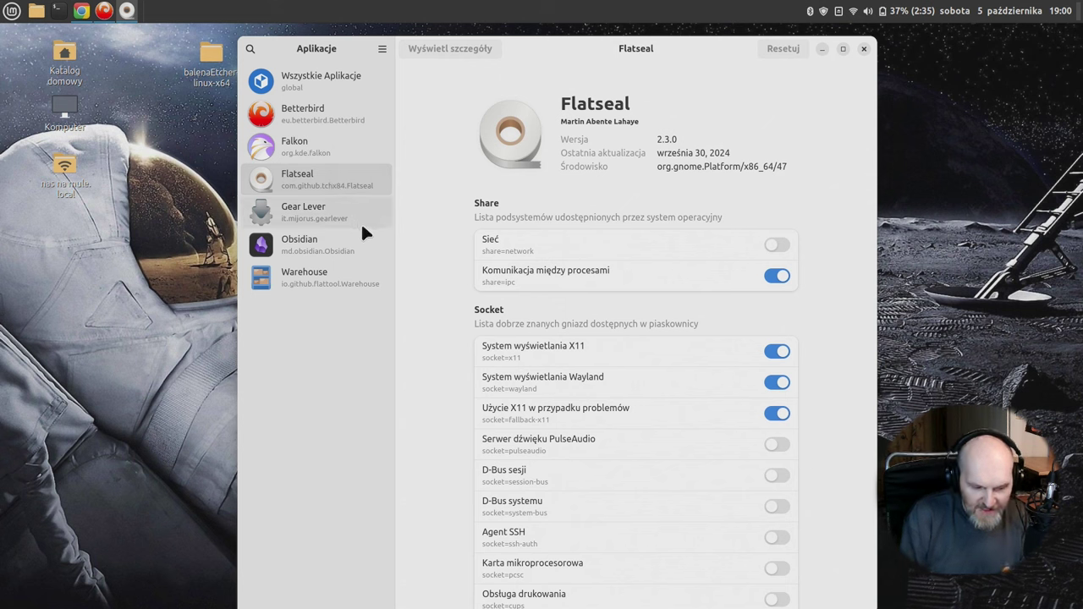
{"action": "left_click", "coordinate": [347, 245]}
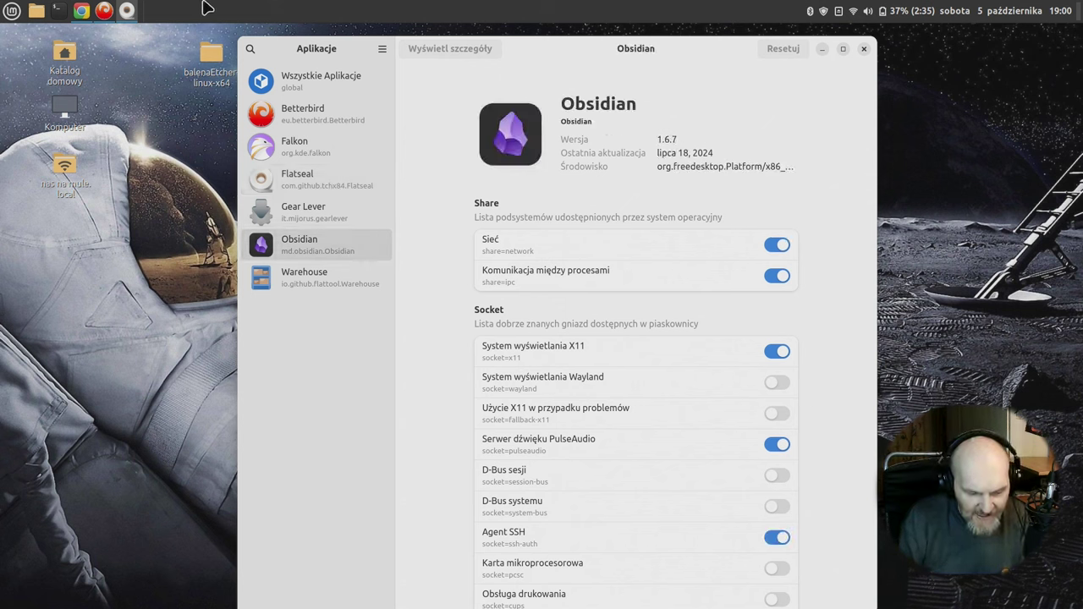
Move the Flatseal window slightly up and to the left on the desktop, and close Flatseal.
{"action": "left_click_drag", "start_coordinate": [541, 51], "coordinate": [498, 37]}
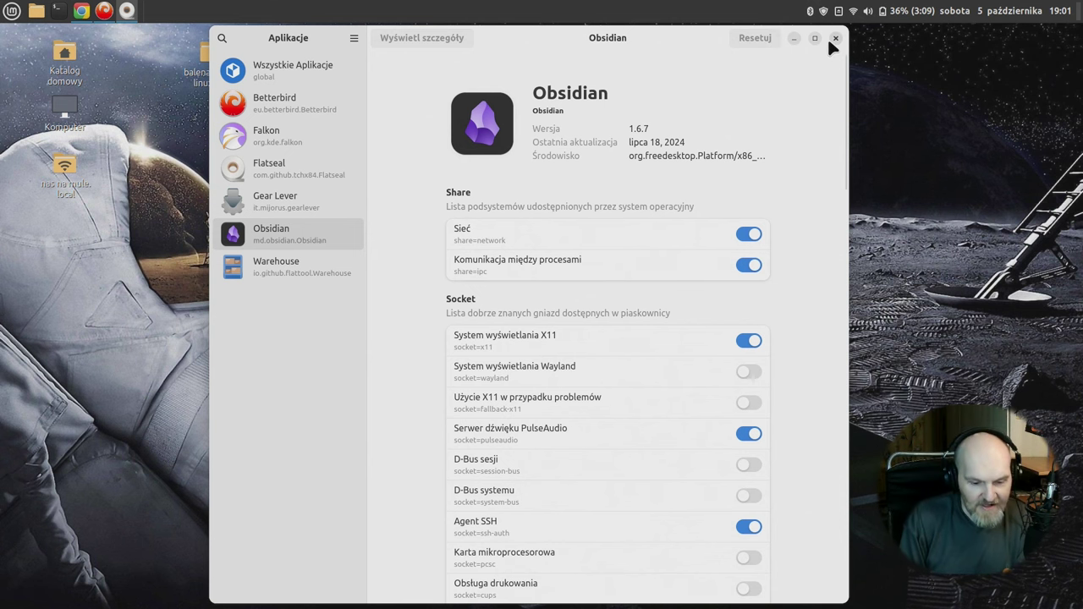
{"action": "left_click", "coordinate": [836, 38]}
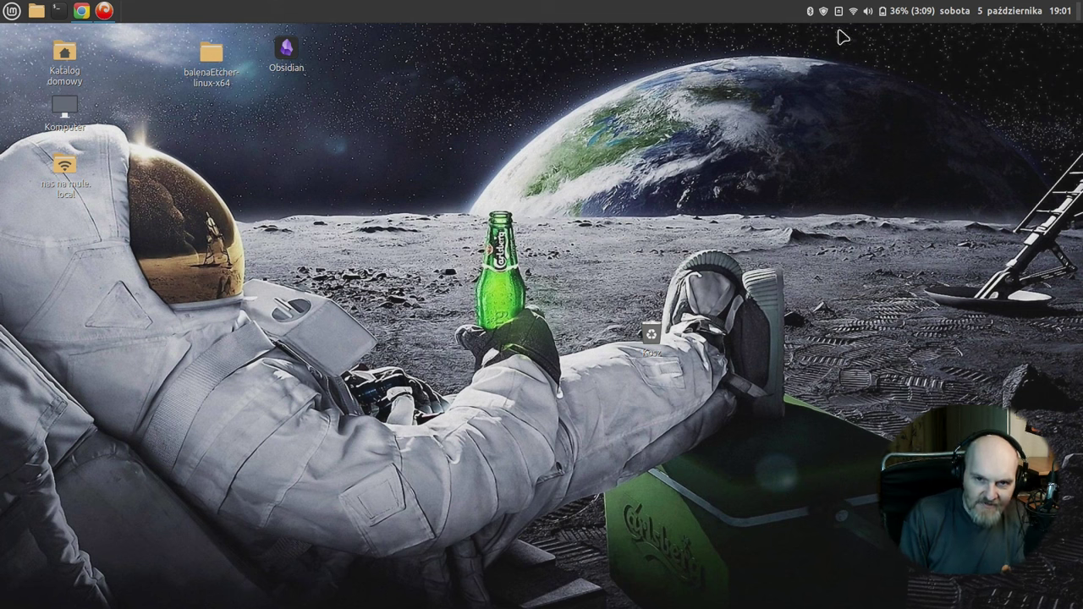